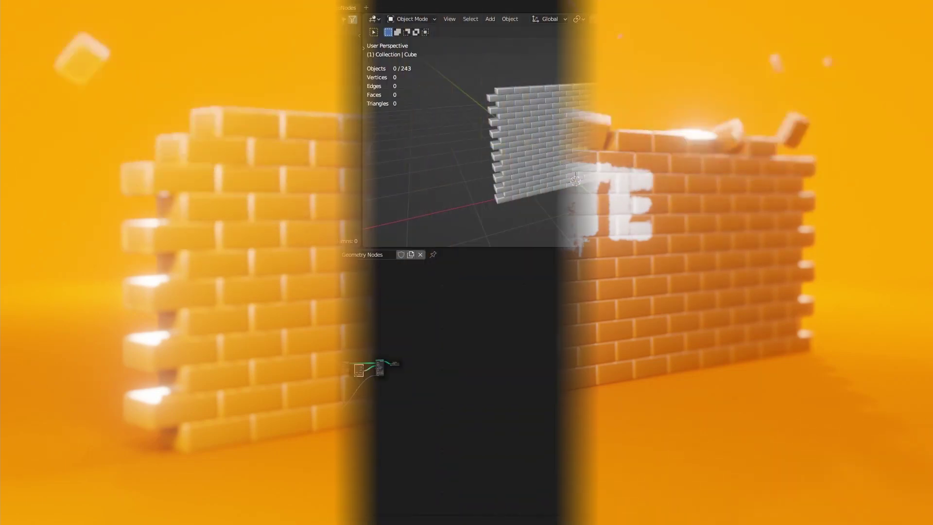
Step: Push the Group Output node far right to clear space for a new Value node
scroll(411, 358, up, 4)
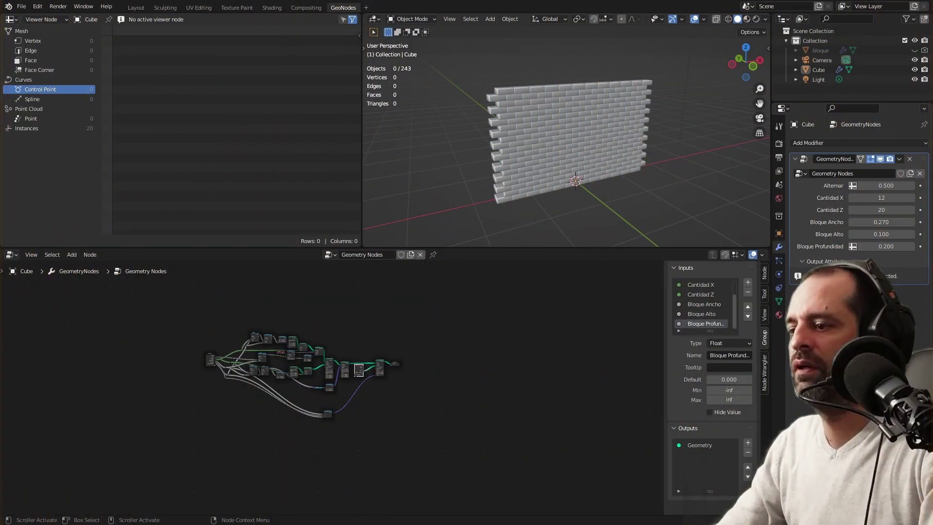
scroll(410, 358, up, 2)
scroll(411, 358, up, 2)
scroll(410, 359, up, 2)
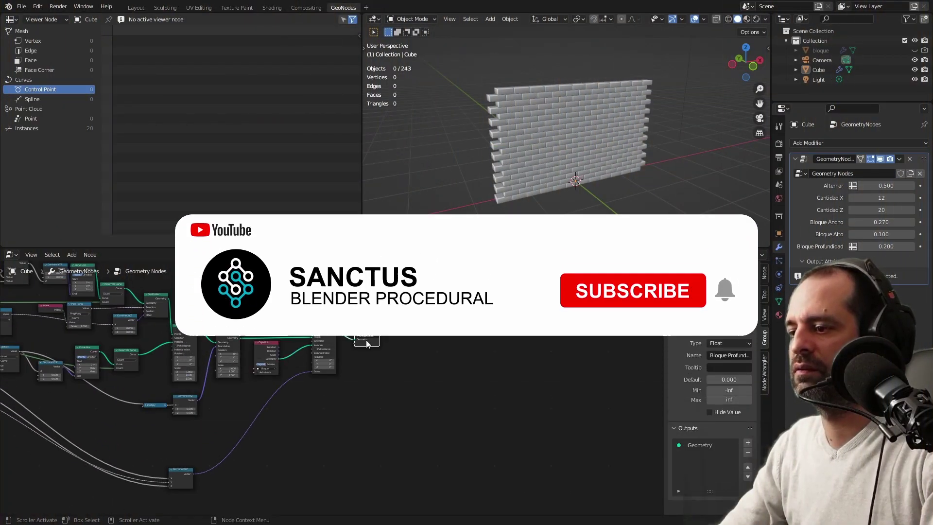
drag(353, 334, 514, 334)
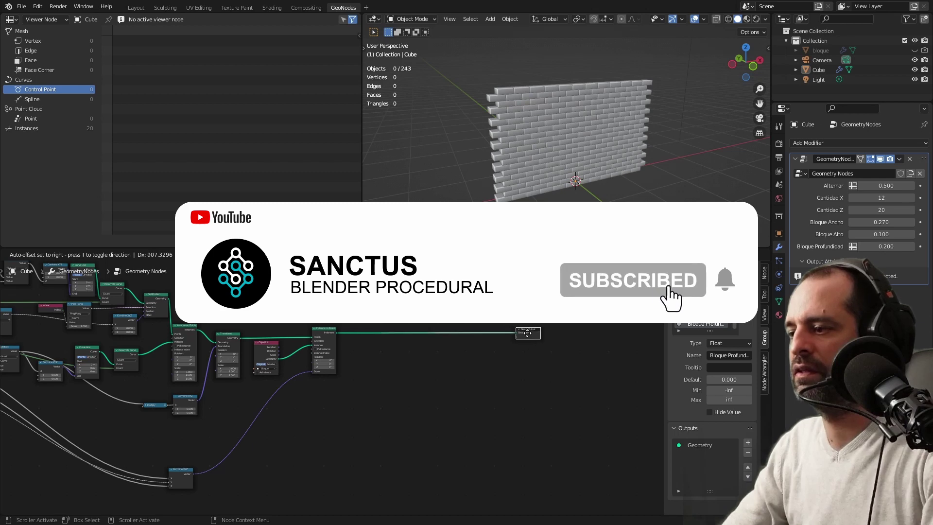
scroll(433, 337, up, 1)
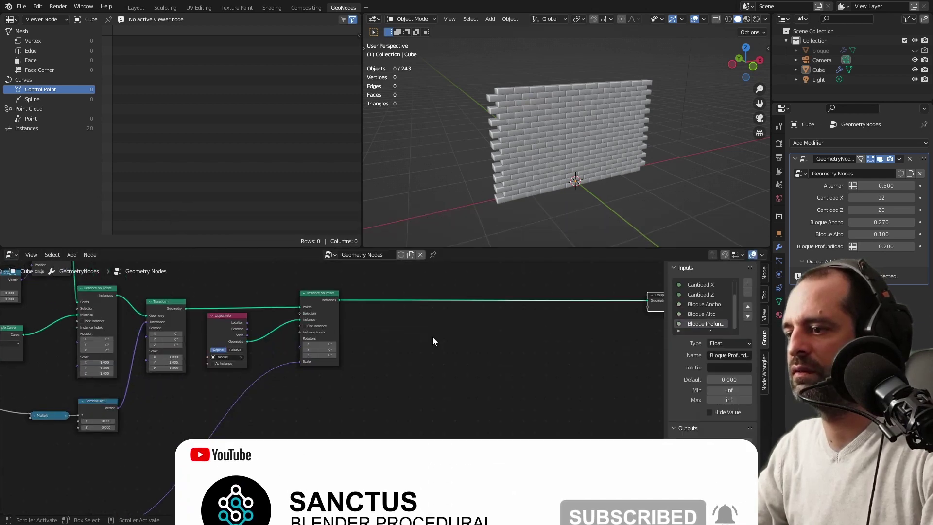
key(shift+a)
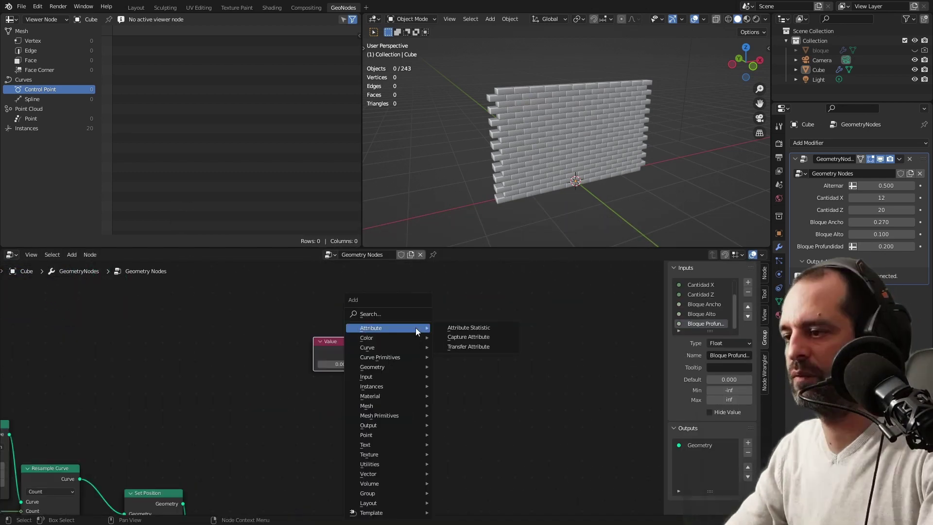
Step: Set the Multiply node's second value to 0.1 and link the Value node into it
click(423, 393)
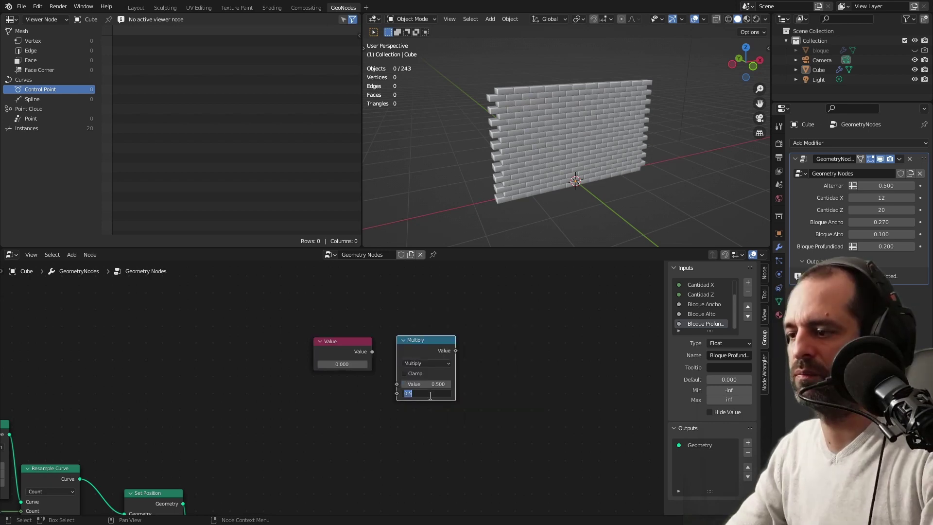
text(0.1)
key(Return)
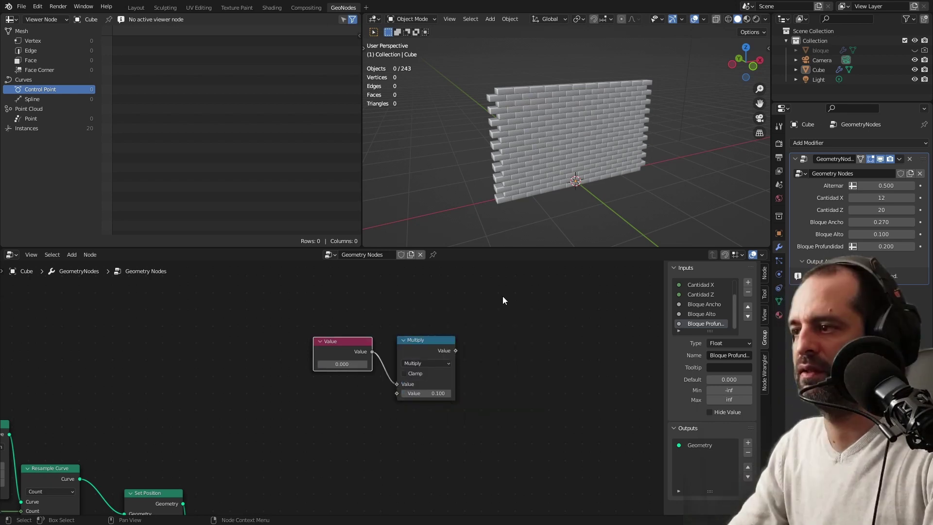
drag(372, 352, 397, 384)
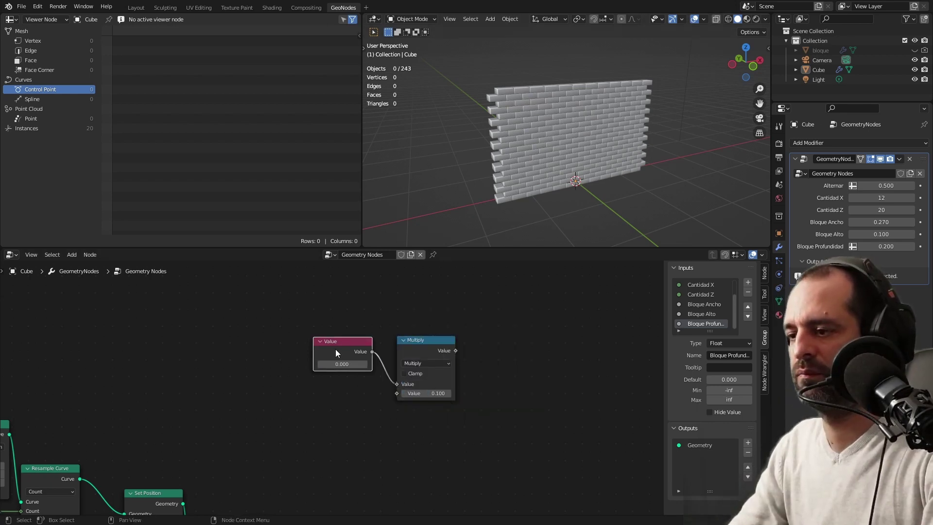
drag(335, 349, 340, 348)
Step: Drive the Value node with the current frame using the #frame expression
click(343, 363)
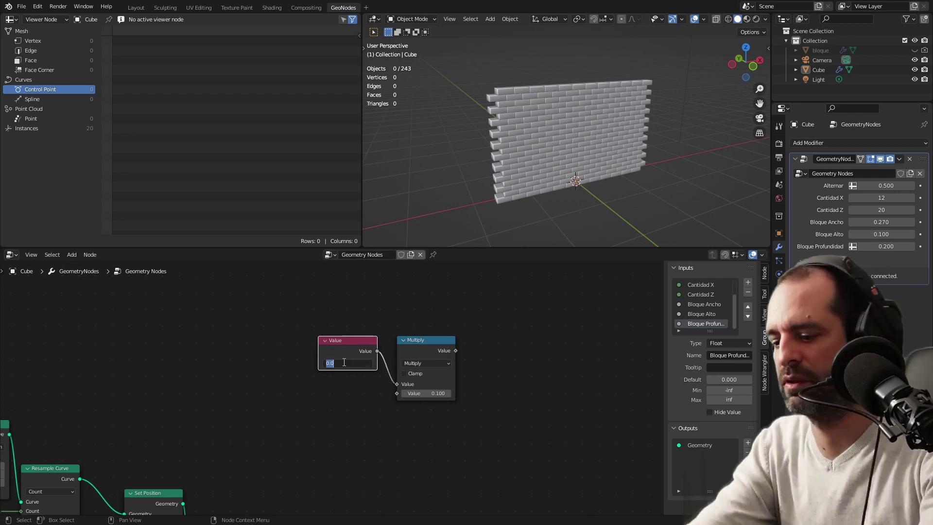
text(#frame)
key(Return)
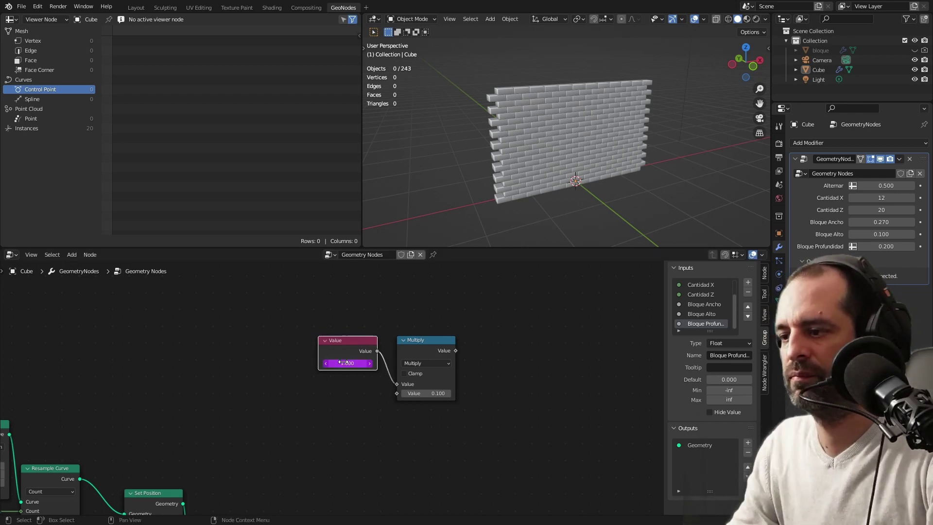
Step: Split a Timeline area below the node editor and frame the whole node tree
drag(4, 514, 5, 483)
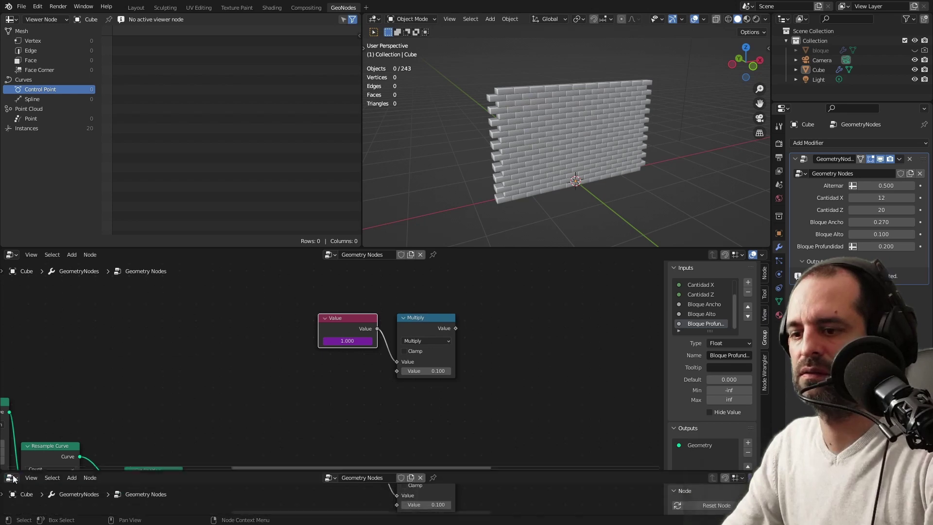
click(11, 488)
click(135, 397)
key(Home)
Step: Move the last Instance on Points node right, test its Z rotation, and add Rotate Instances
middle_drag(476, 363, 472, 329)
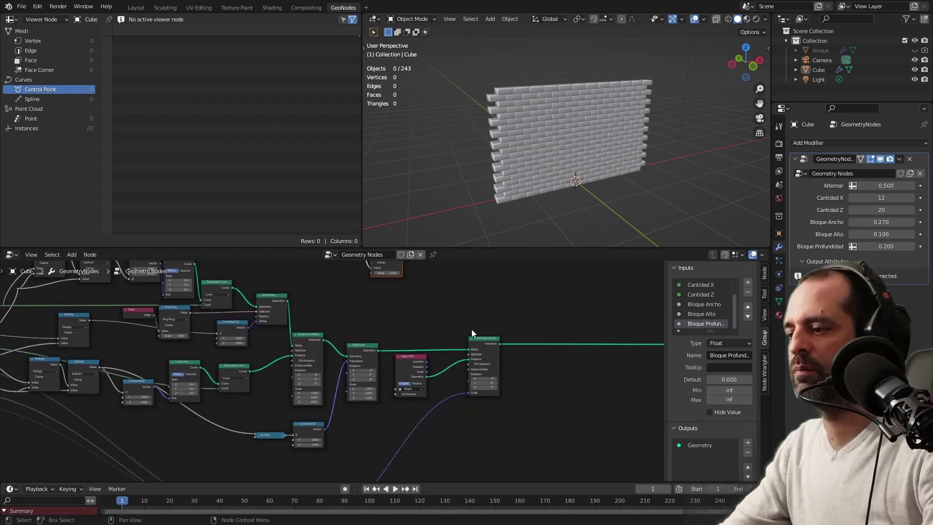
scroll(471, 329, up, 1)
drag(500, 334, 558, 343)
scroll(471, 393, up, 1)
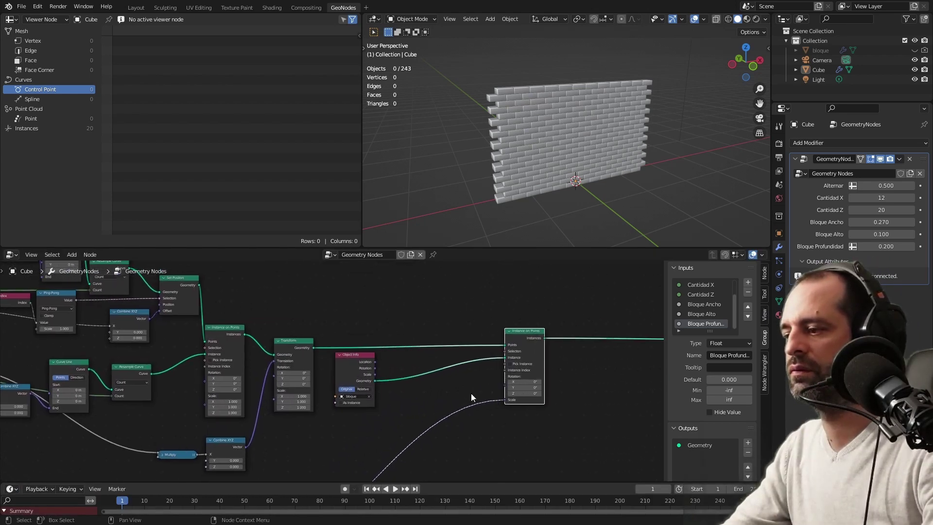
middle_drag(471, 393, 514, 386)
scroll(510, 395, up, 1)
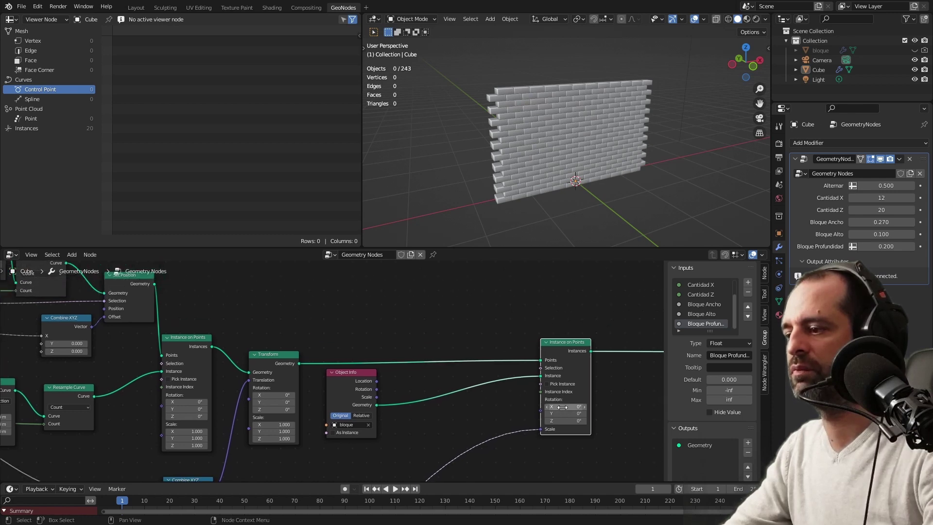
mouse_move(566, 421)
mouse_down()
mouse_move(583, 421)
mouse_move(559, 420)
mouse_up()
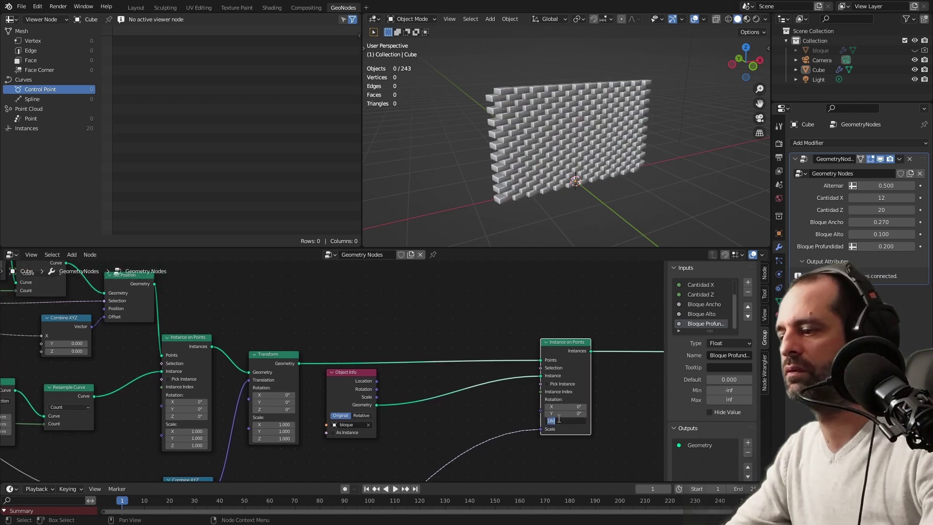
text(r)
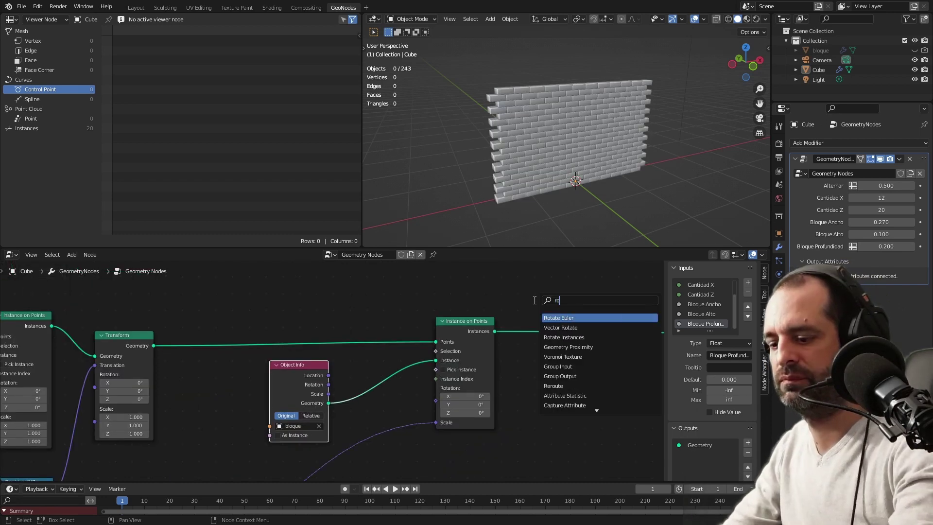
text(ot)
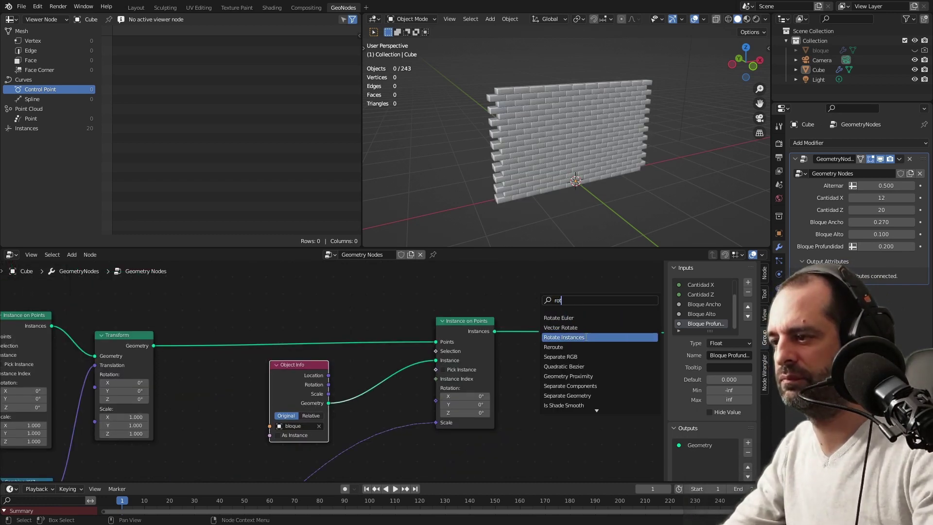
click(578, 337)
Step: Drop the moved node in place and slightly reposition the Transform node
click(524, 313)
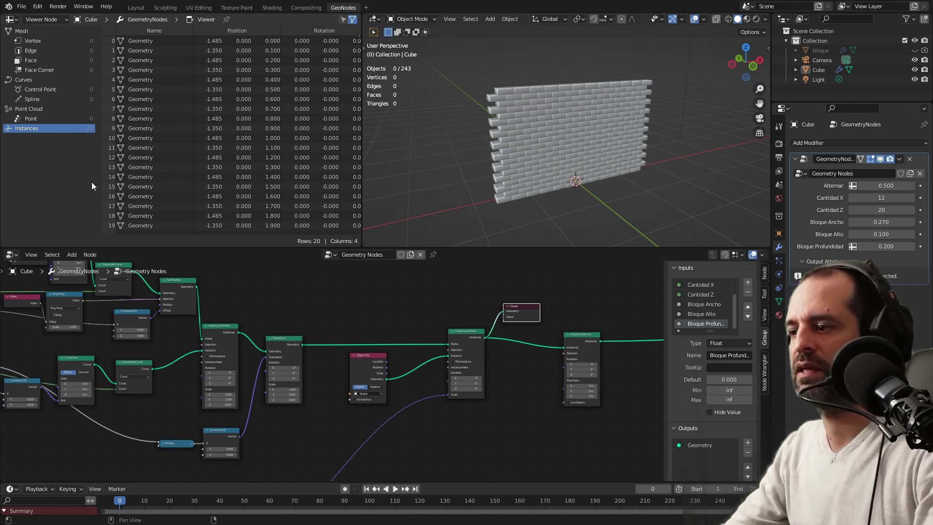
scroll(444, 322, up, 1)
scroll(505, 326, up, 1)
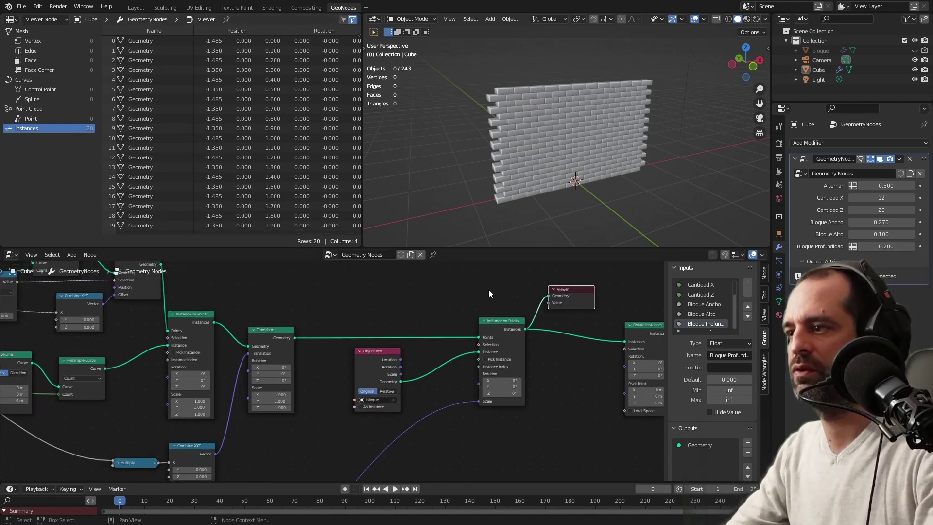
middle_drag(559, 142, 516, 120)
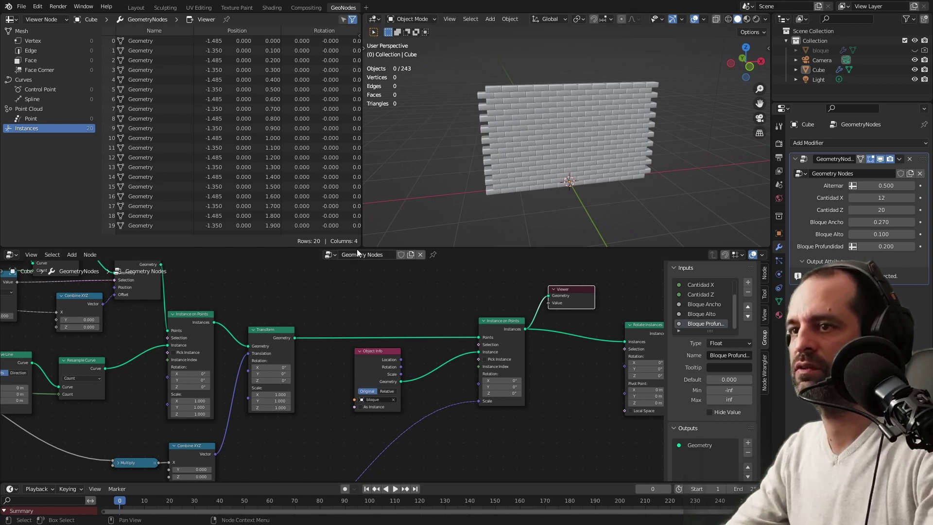
middle_drag(349, 317, 399, 323)
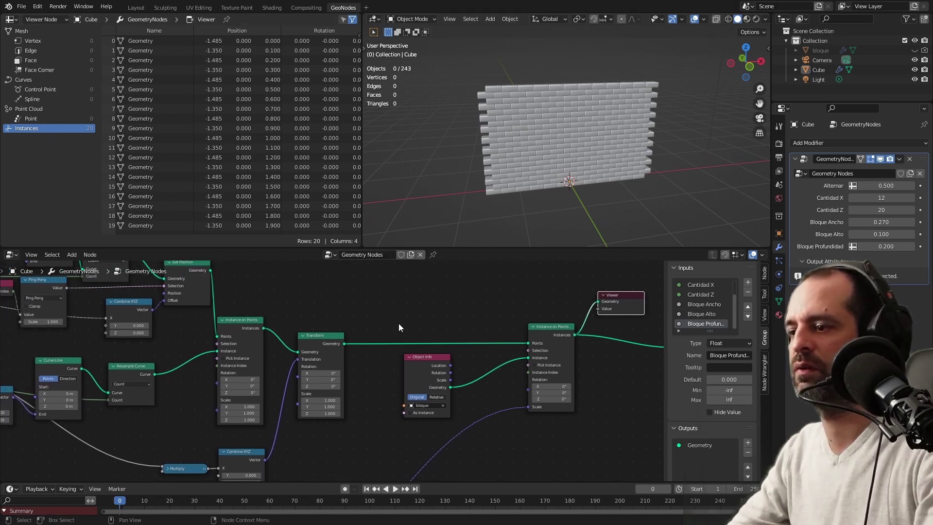
middle_drag(303, 318, 404, 325)
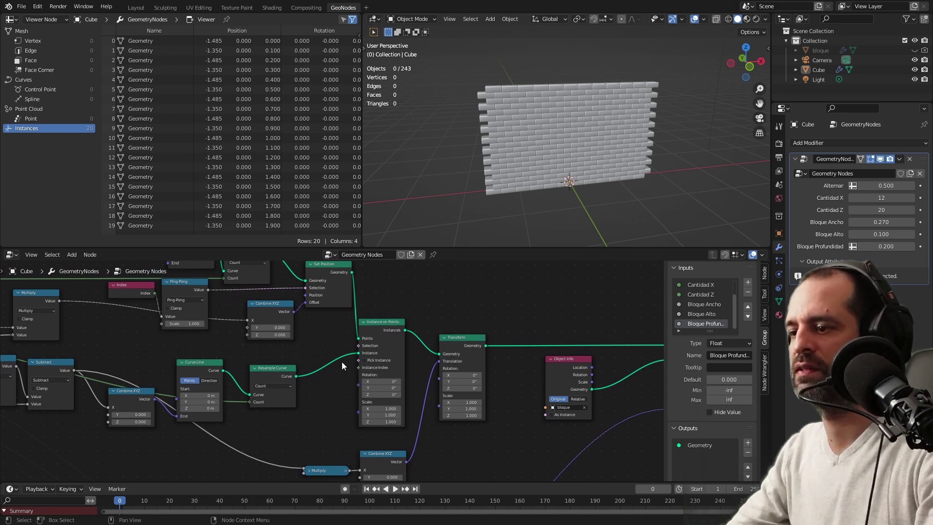
middle_drag(363, 311, 309, 332)
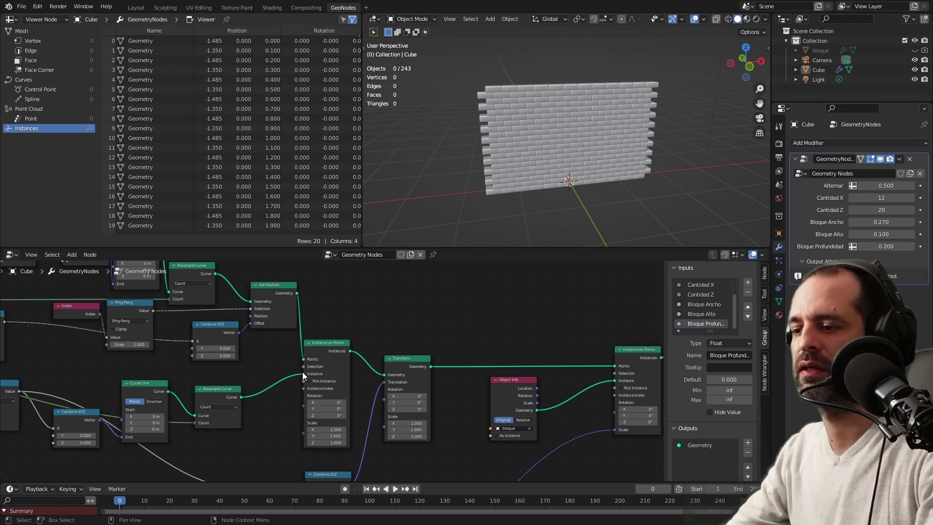
middle_drag(407, 342, 358, 325)
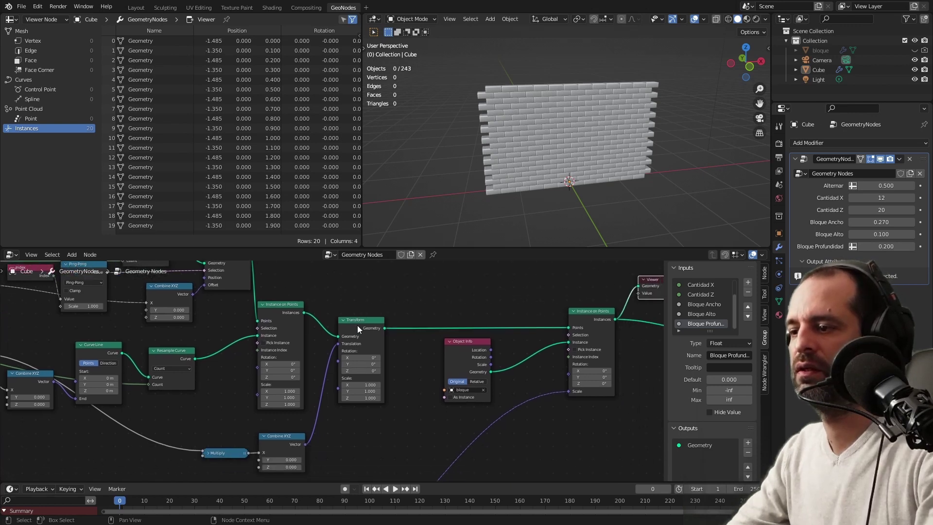
mouse_move(356, 325)
mouse_down()
mouse_move(365, 323)
mouse_move(355, 323)
mouse_up()
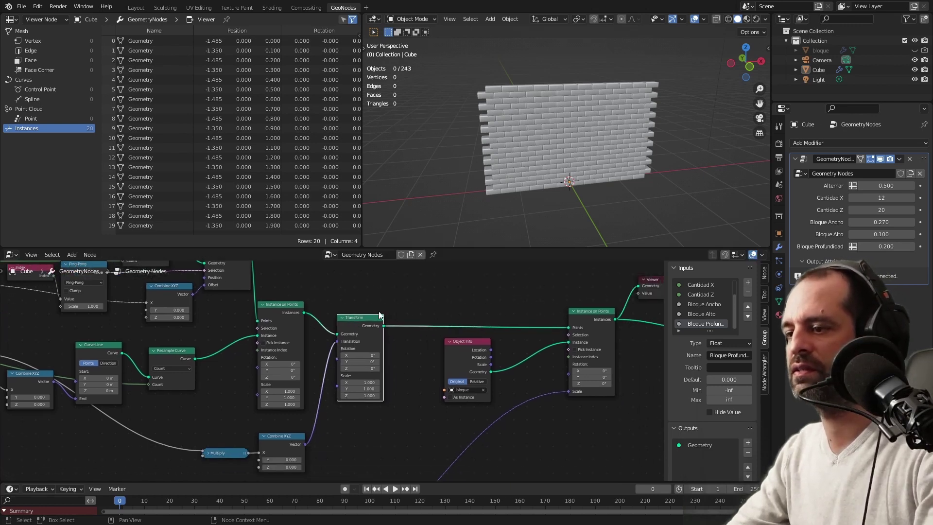
Step: Preview the first Instance on Points output, listing 20 instances with X alternating 0.000/0.135
ctrl+shift+click(293, 312)
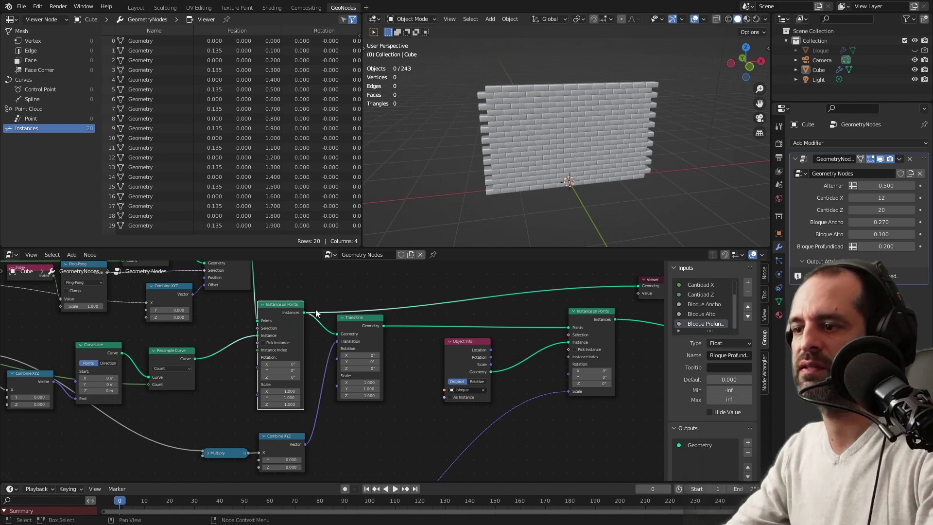
drag(306, 314, 332, 287)
right_click(332, 287)
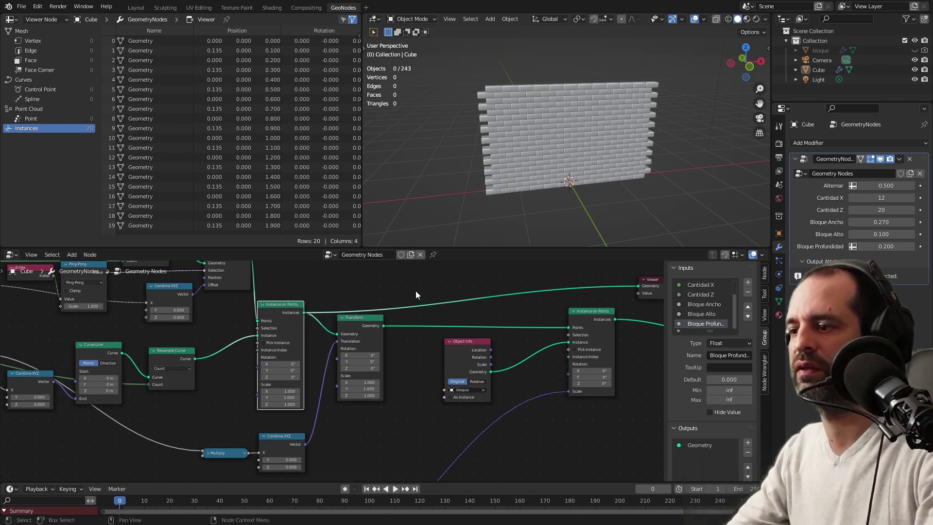
middle_drag(416, 291, 379, 308)
Step: Insert a Realize Instances node between Transform and Instance on Points
middle_drag(341, 334, 311, 345)
key(shift+a)
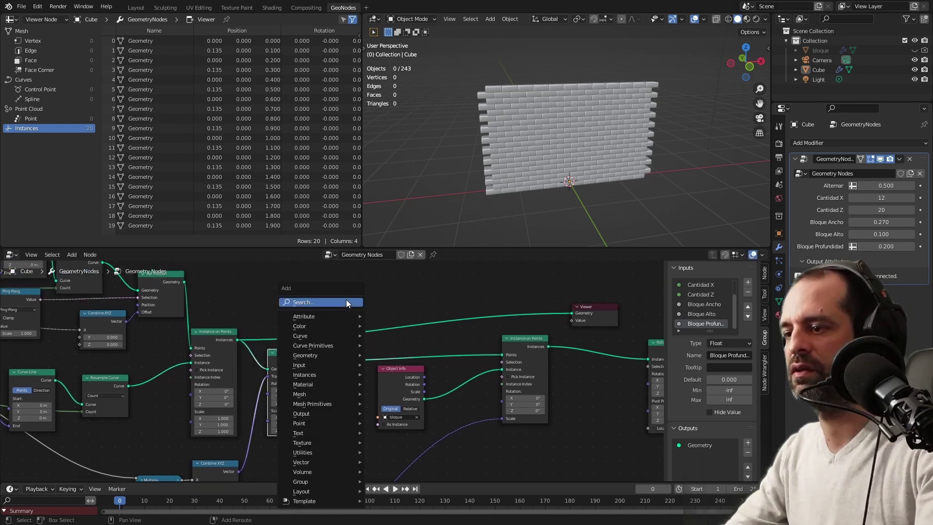
text(rea)
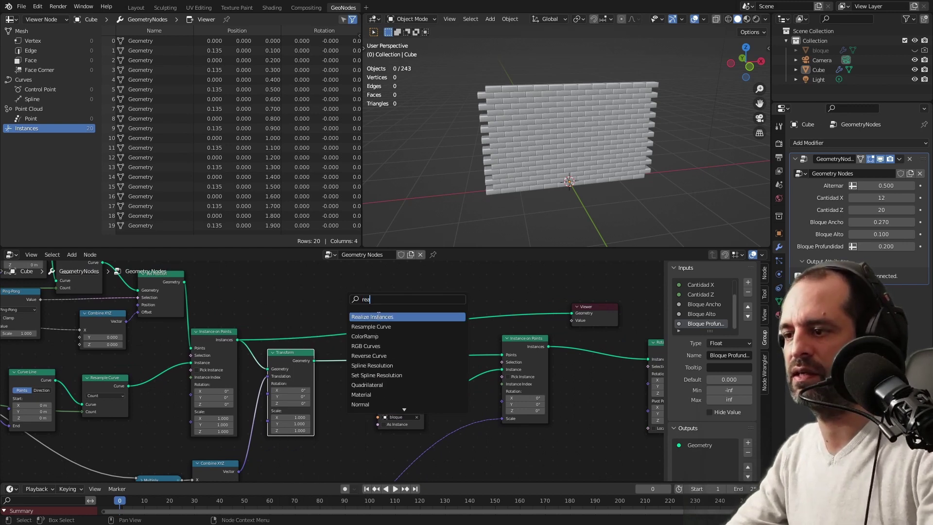
key(Return)
click(356, 363)
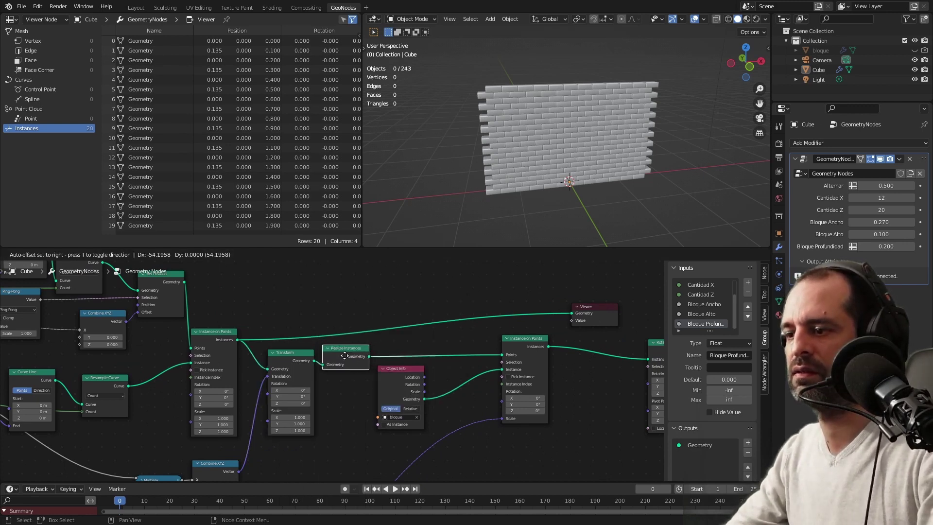
Step: Compare the Realize Instances and Instance on Points outputs in the spreadsheet
ctrl+shift+click(362, 359)
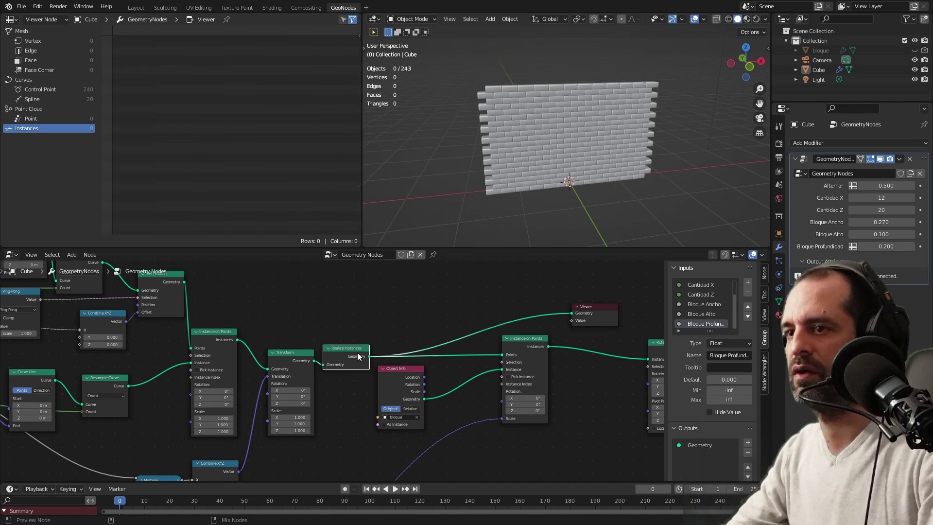
ctrl+shift+click(225, 331)
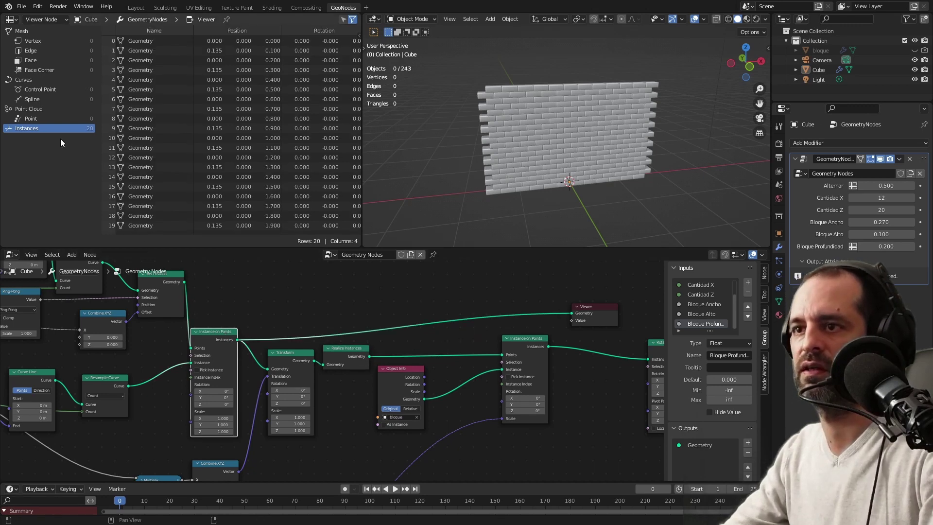
ctrl+shift+click(340, 353)
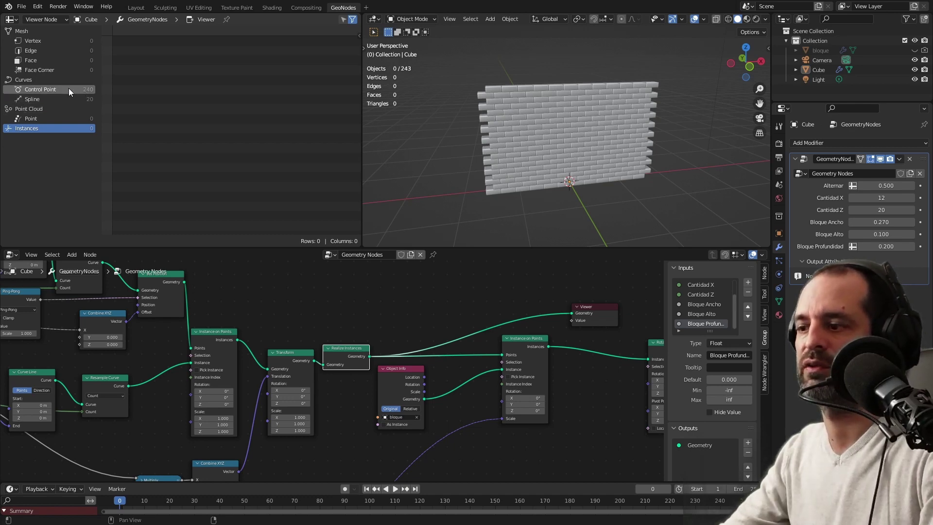
middle_drag(517, 353, 404, 346)
ctrl+shift+click(403, 346)
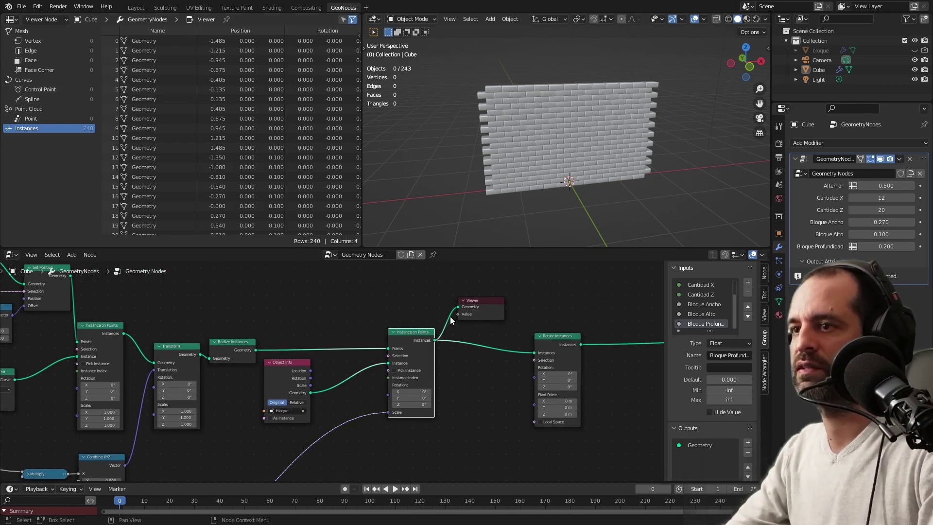
Step: Move the Viewer node higher and pull Realize Instances out of the chain
drag(484, 306, 515, 301)
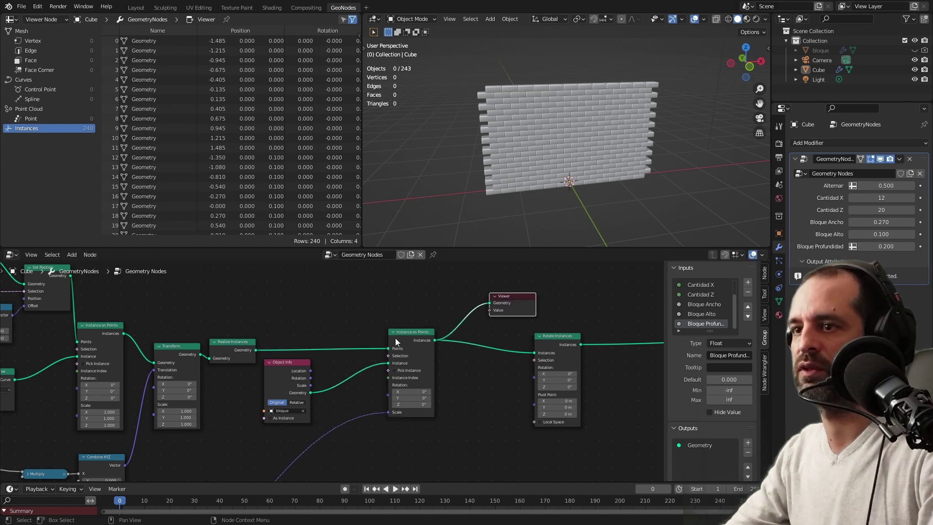
middle_drag(482, 267, 463, 252)
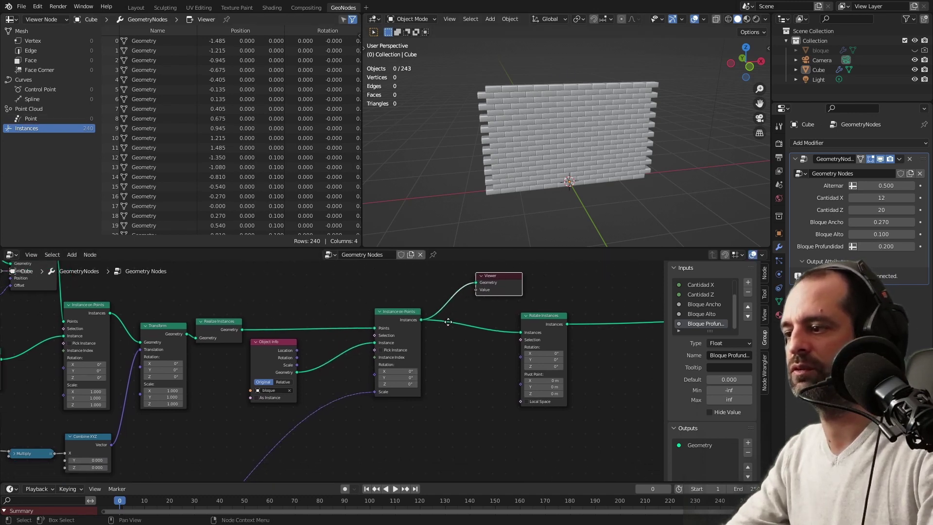
drag(498, 292, 496, 281)
click(496, 281)
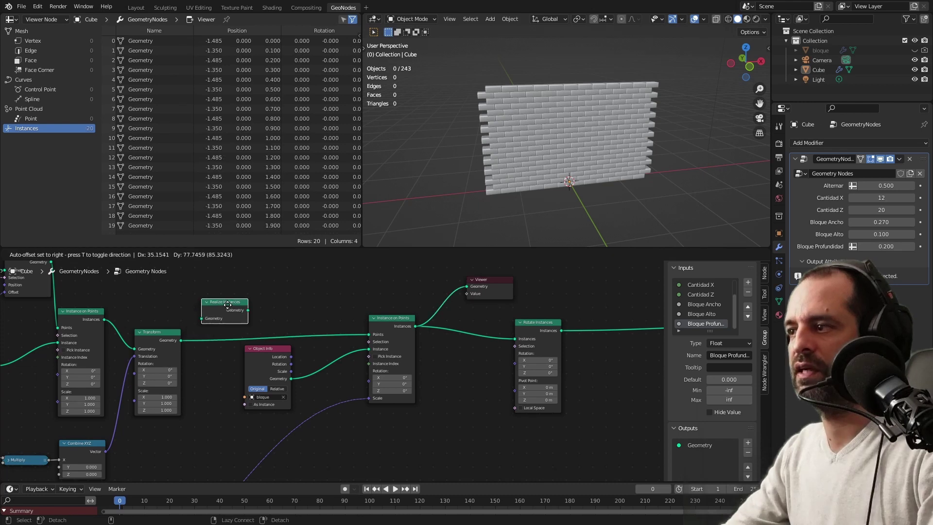
Step: Add an Index node to the graph
scroll(347, 292, down, 2)
key(shift+a)
text(in)
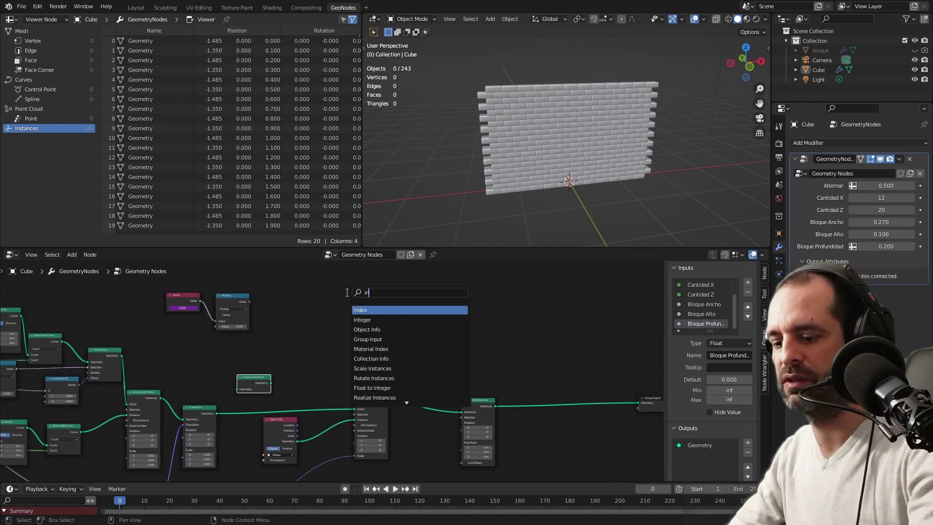
text(d)
key(Return)
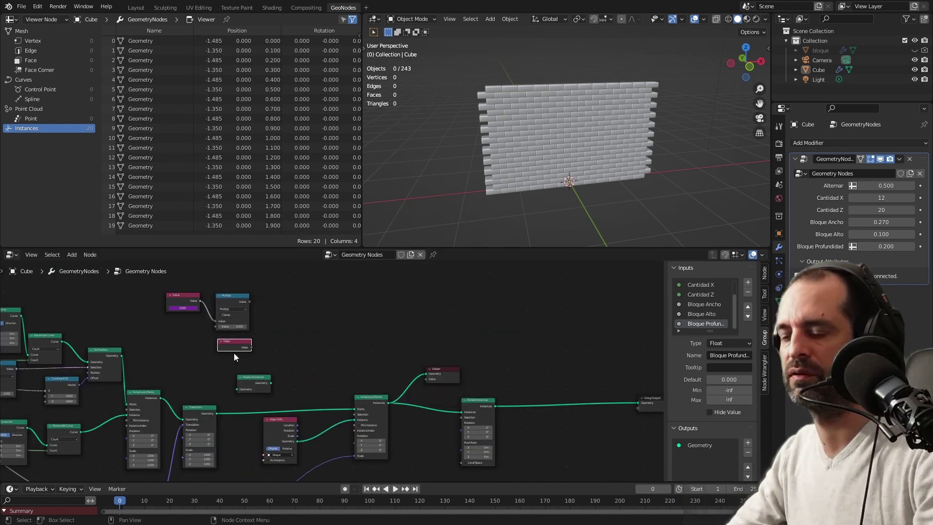
click(234, 353)
Step: Duplicate the Multiply node as a Subtract node and link Index into Multiply
scroll(234, 335, up, 1)
click(234, 302)
key(shift+d)
click(279, 298)
scroll(278, 300, up, 1)
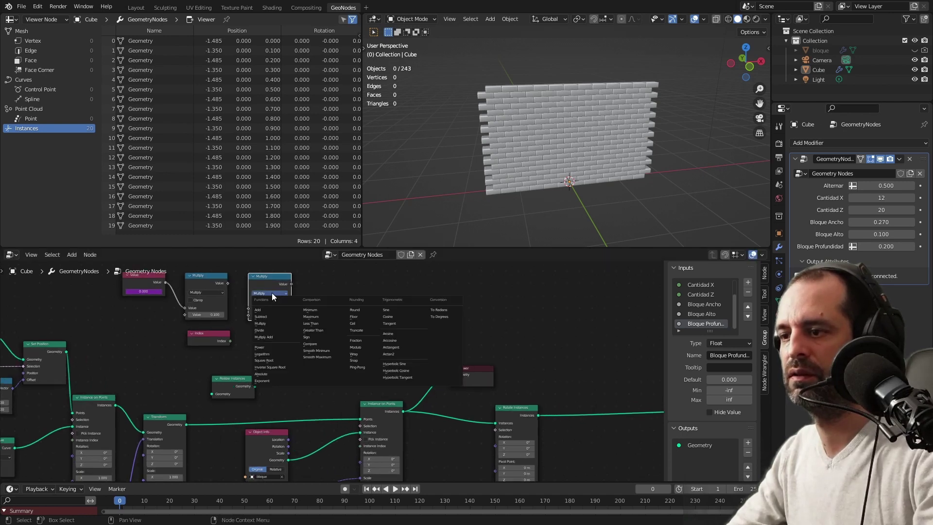
click(276, 316)
drag(231, 341, 249, 315)
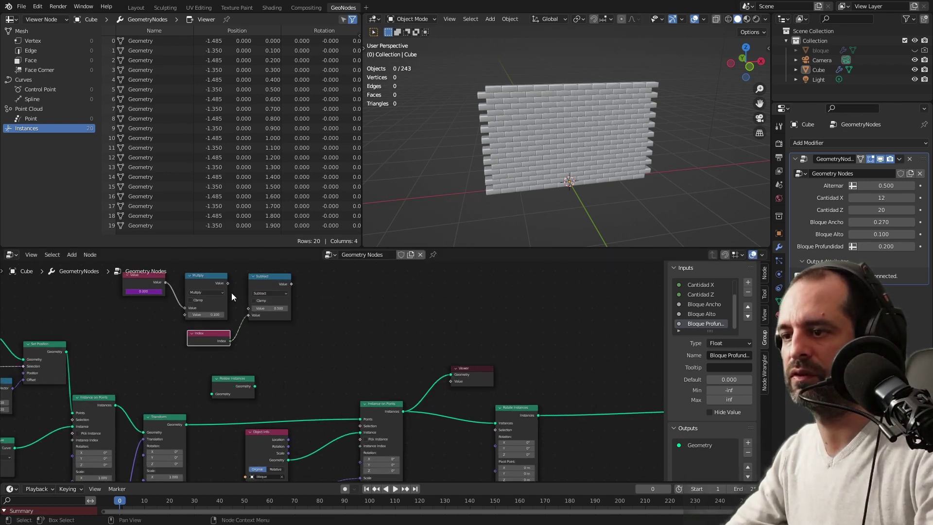
Step: Connect the Subtract result to the bricks' rotation and inspect the scattered bricks
click(231, 293)
scroll(316, 294, down, 2)
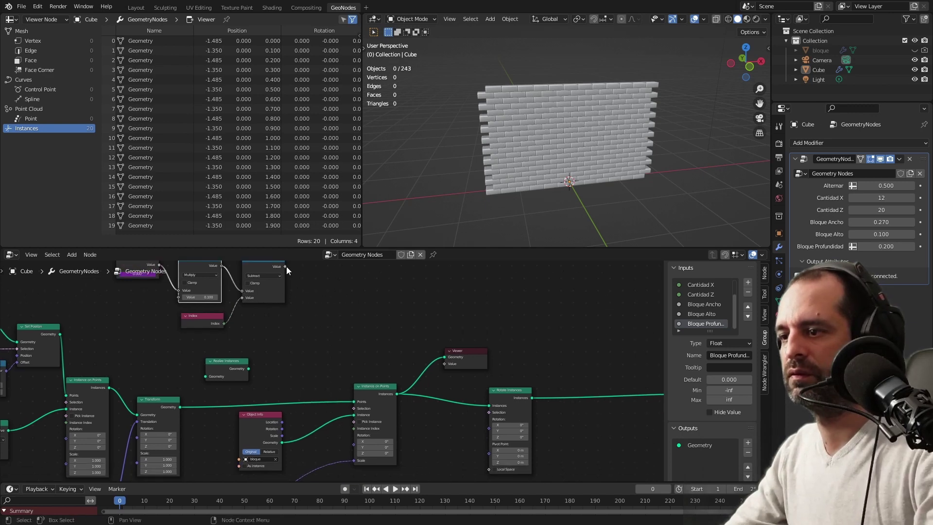
drag(286, 266, 489, 423)
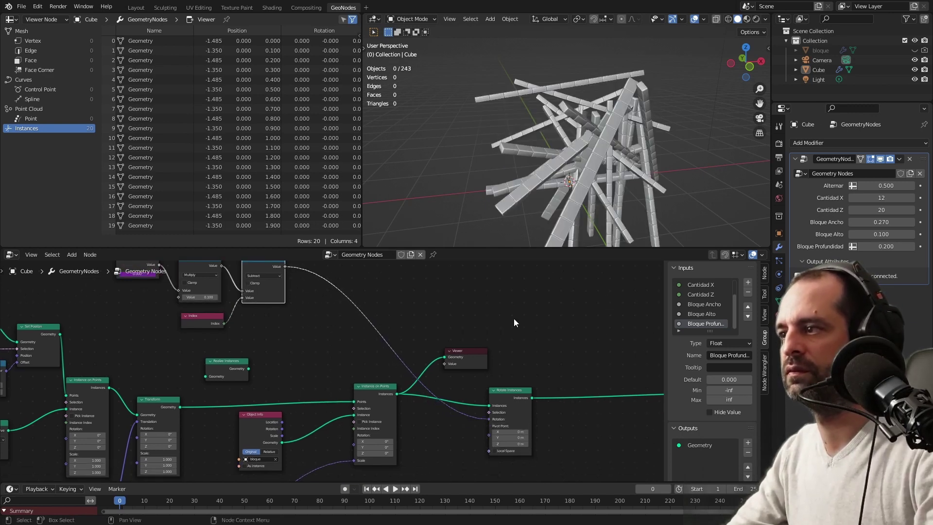
mouse_move(554, 218)
middle_down()
mouse_move(583, 156)
mouse_move(648, 199)
middle_up()
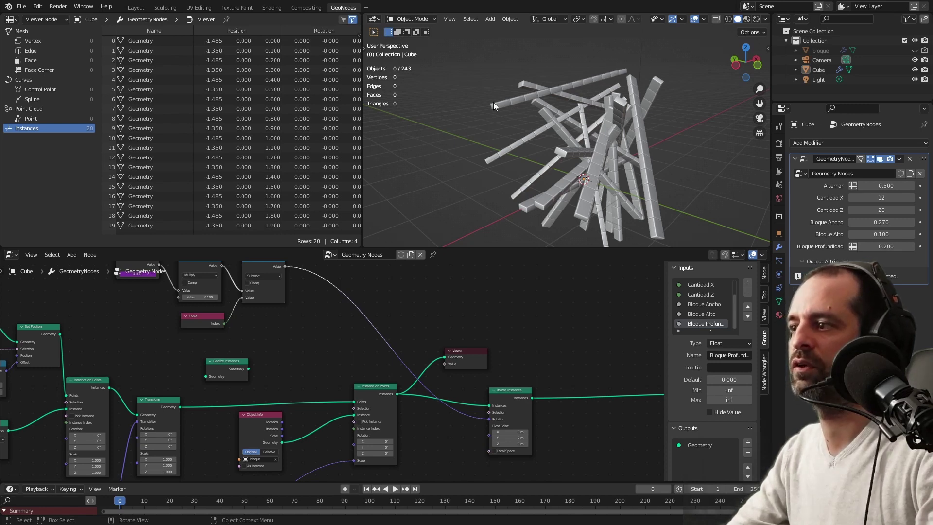
Step: Reinsert Realize Instances on the Transform link before Instance on Points
middle_drag(521, 361, 497, 345)
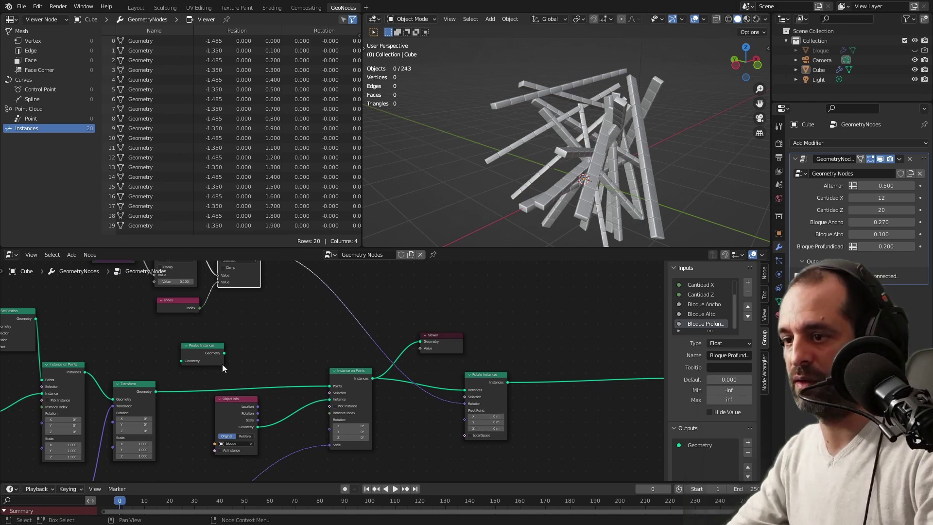
drag(204, 353, 203, 382)
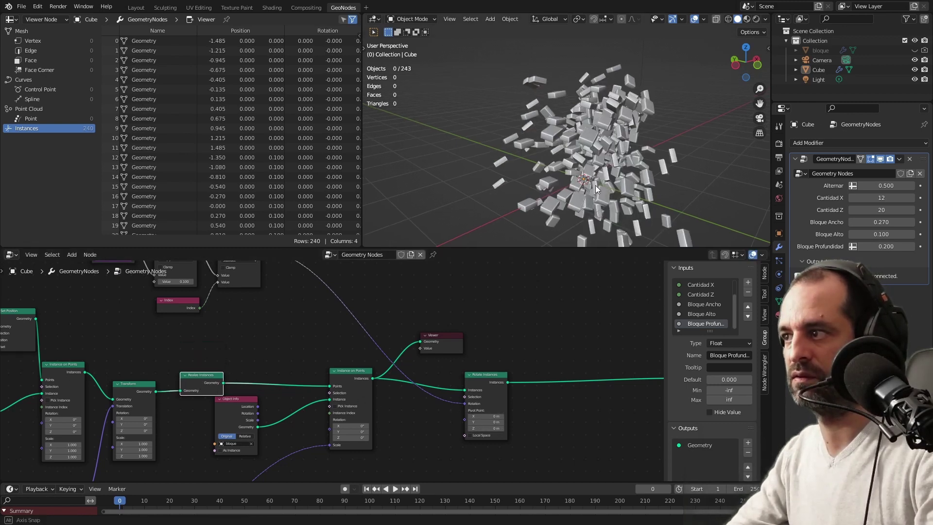
middle_drag(596, 185, 556, 163)
click(454, 348)
key(x)
key(Home)
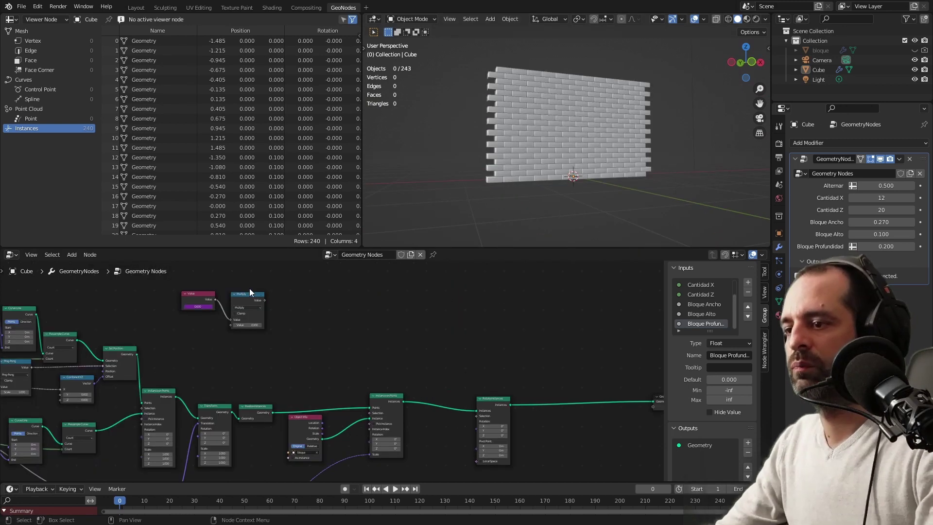
scroll(474, 328, up, 2)
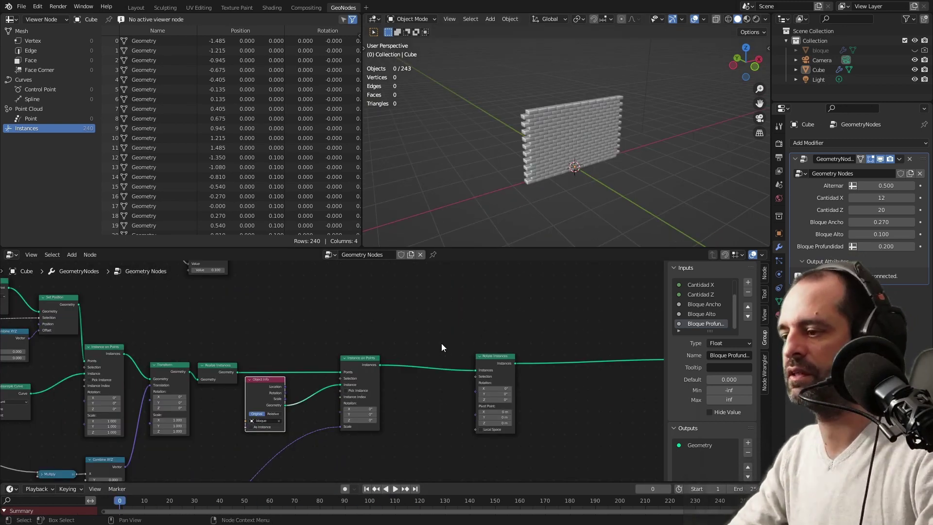
middle_drag(543, 152, 585, 99)
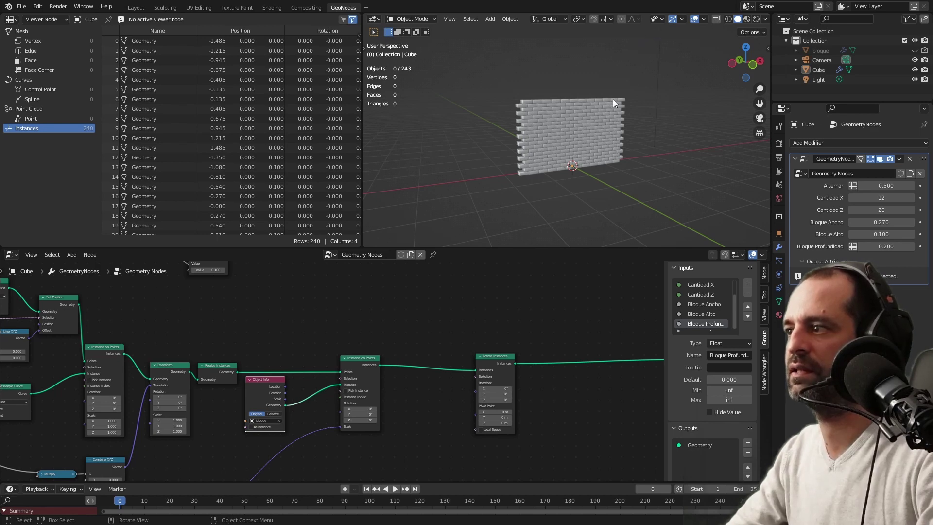
middle_drag(620, 105, 599, 107)
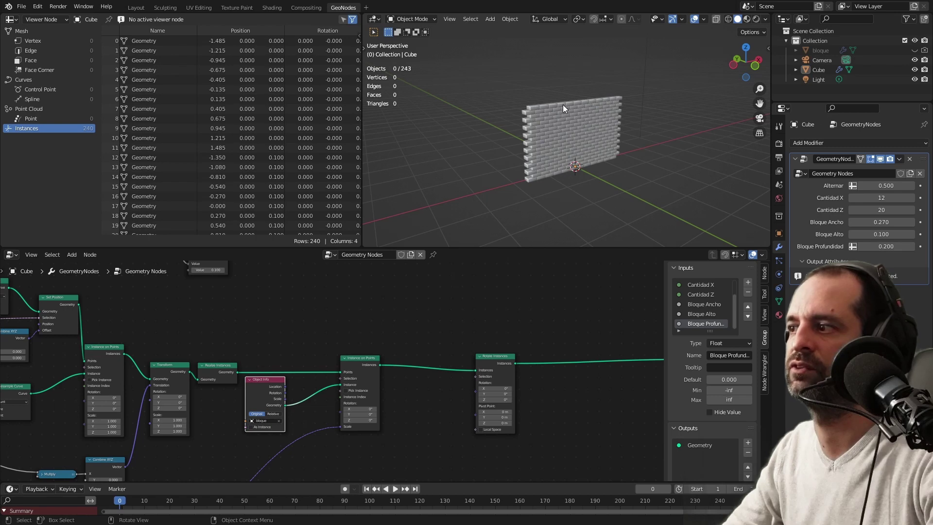
Step: Move Rotate Instances aside and drop a Translate Instances node after it
middle_drag(462, 330, 457, 330)
drag(456, 331, 474, 301)
scroll(439, 341, up, 2)
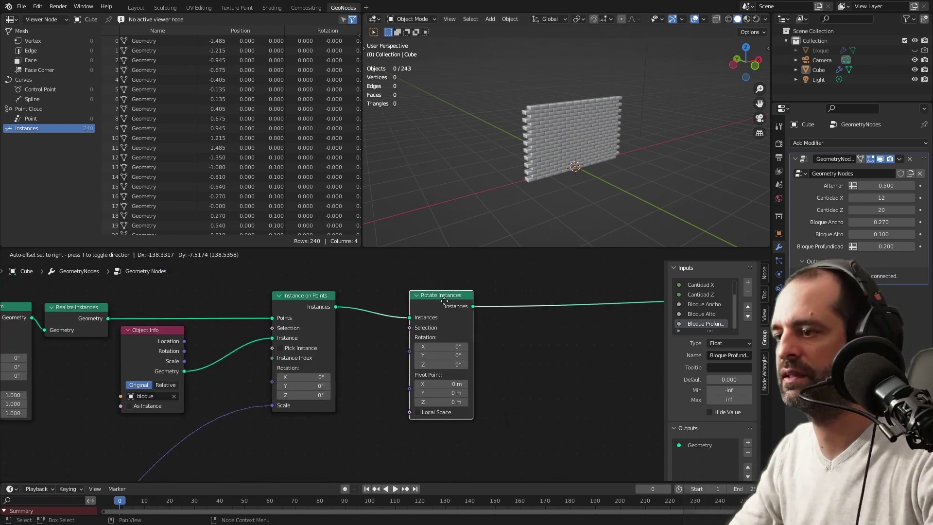
scroll(474, 340, down, 2)
key(shift+a)
text(trans)
key(Return)
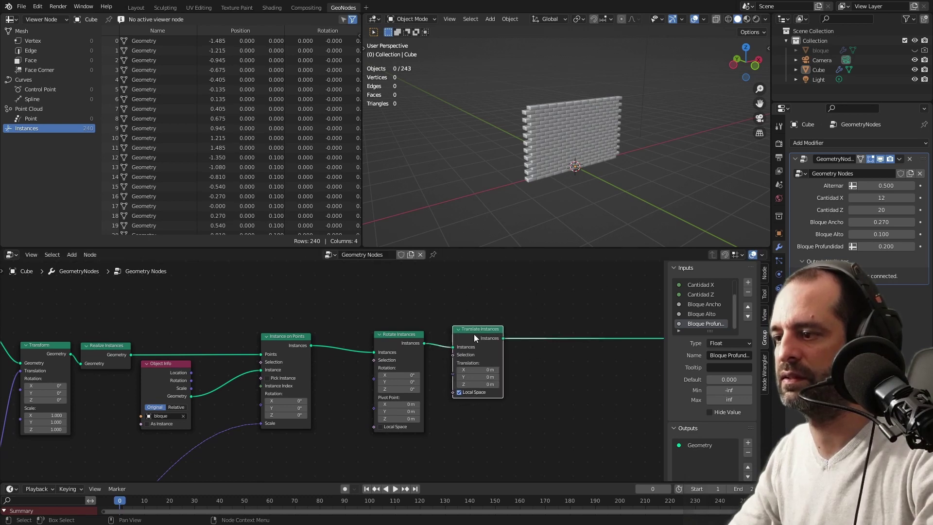
click(489, 371)
Step: Pan and zoom over the lower nodes to make room for another node
scroll(540, 369, down, 3)
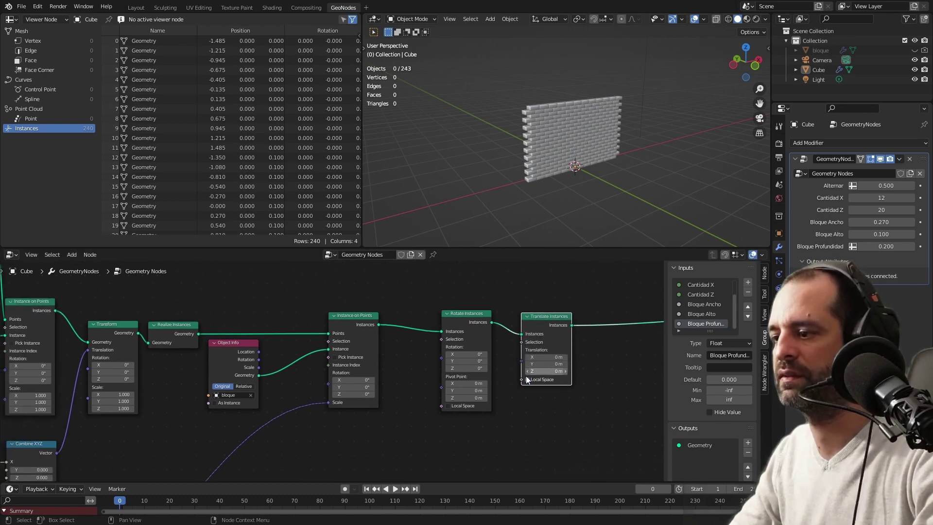
middle_drag(365, 349, 291, 413)
scroll(440, 357, up, 2)
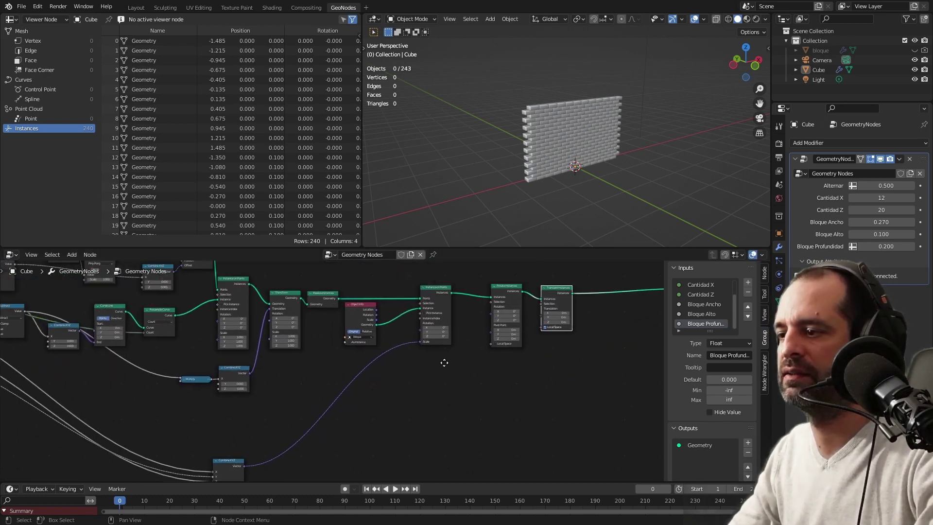
scroll(437, 353, up, 2)
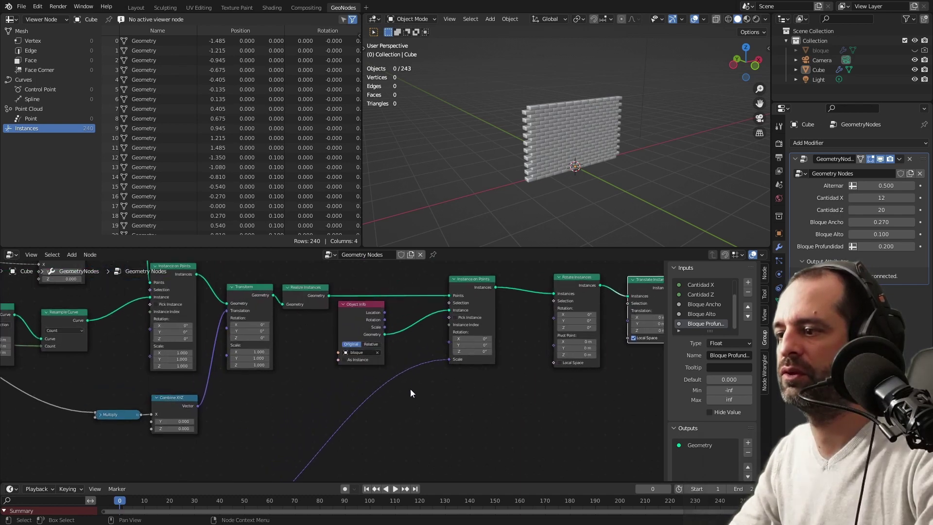
scroll(435, 423, down, 1)
scroll(395, 395, down, 2)
scroll(386, 375, down, 2)
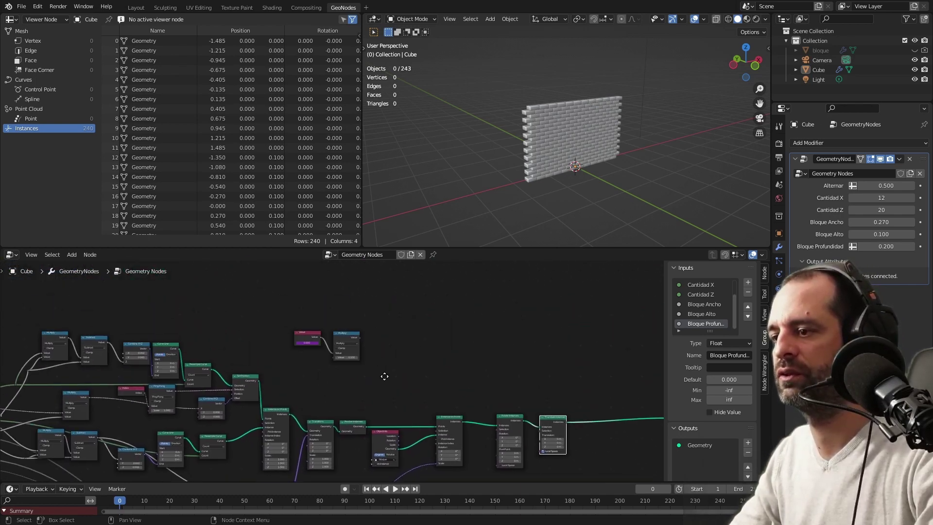
scroll(319, 340, down, 1)
scroll(403, 310, up, 2)
scroll(432, 343, up, 1)
scroll(421, 308, up, 2)
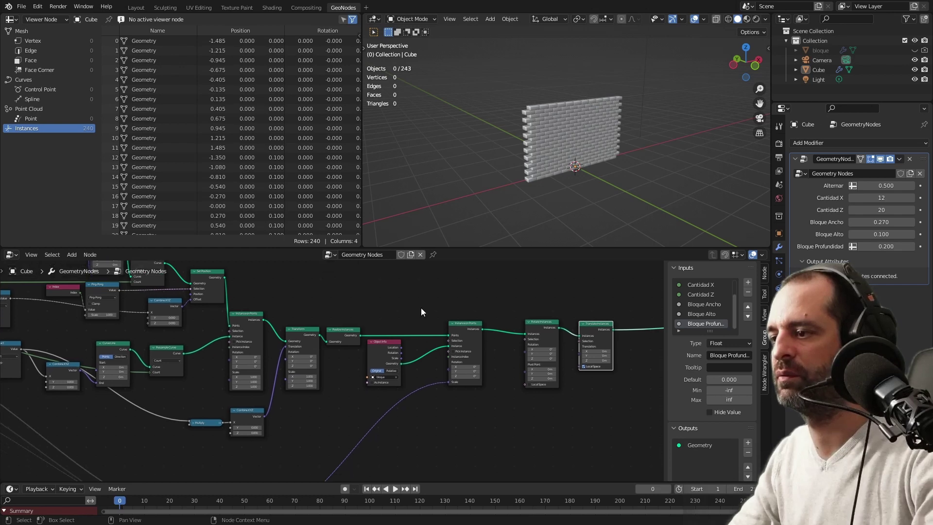
key(shift+a)
Step: Insert a MixRGB node into the brick scale link and move it below the chain
text(mi)
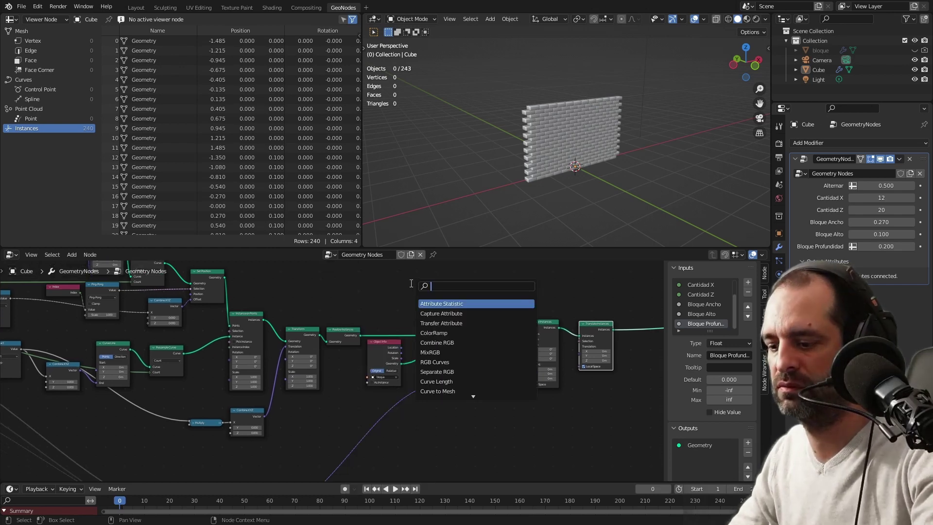
key(Return)
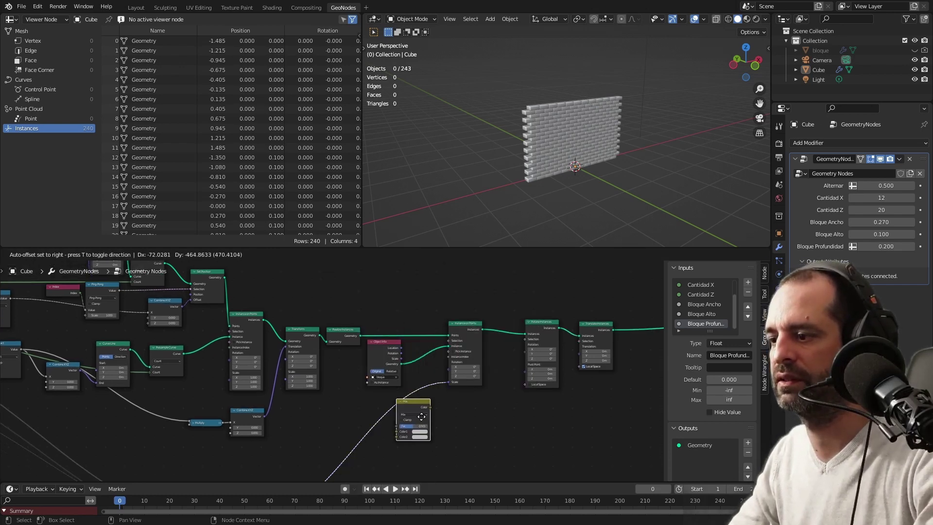
click(403, 367)
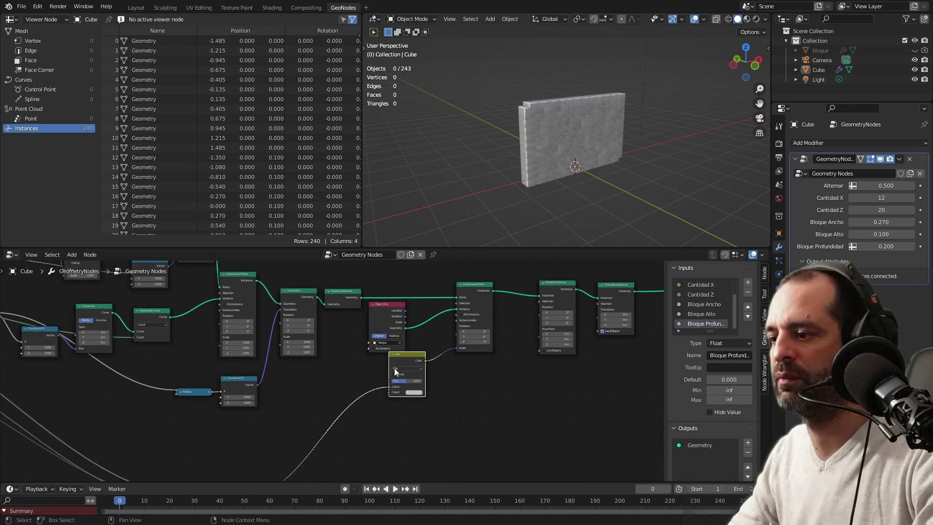
mouse_move(403, 367)
mouse_down()
mouse_move(421, 384)
mouse_move(409, 413)
mouse_move(457, 403)
mouse_up()
scroll(408, 408, up, 1)
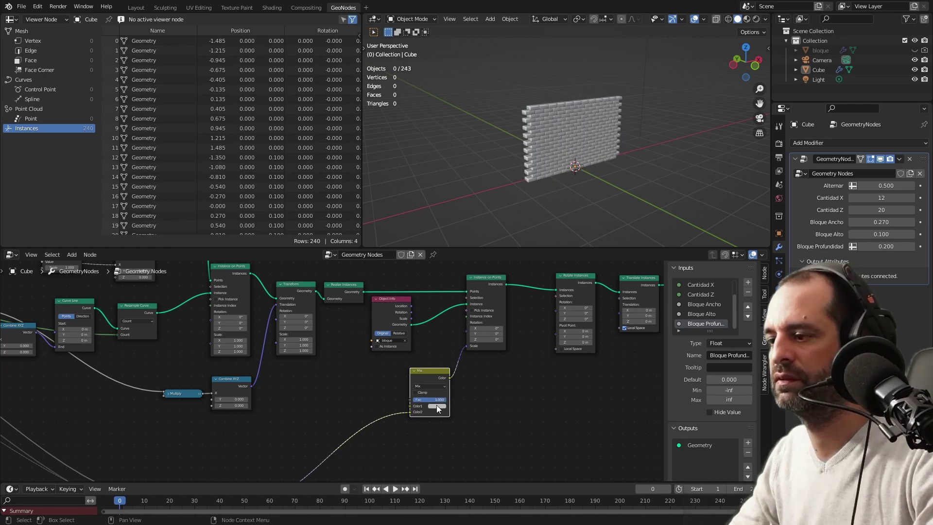
Step: Set the Mix node's Color1 to black and test a lower mix factor
click(436, 406)
drag(475, 342, 476, 365)
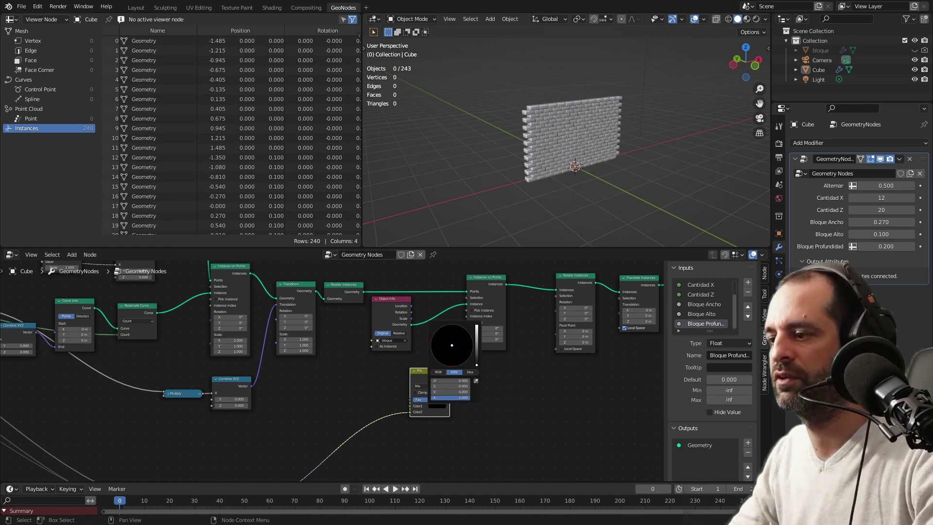
scroll(409, 401, up, 1)
mouse_move(476, 408)
mouse_down()
mouse_move(439, 407)
mouse_move(467, 408)
mouse_up()
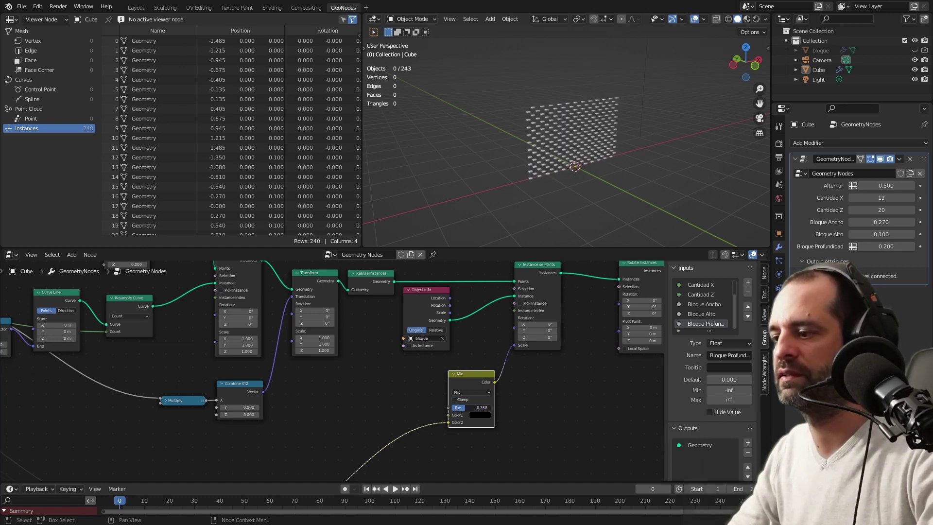
Step: Link the Multiply output to the Mix factor and play the animation
scroll(382, 395, down, 2)
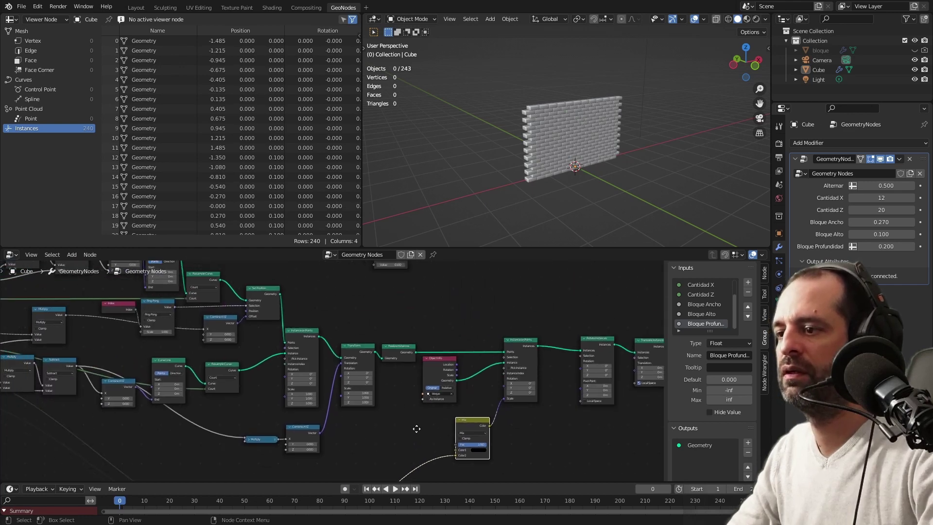
scroll(412, 404, down, 2)
mouse_move(403, 282)
mouse_down()
mouse_move(431, 429)
mouse_move(440, 430)
mouse_up()
scroll(411, 378, up, 2)
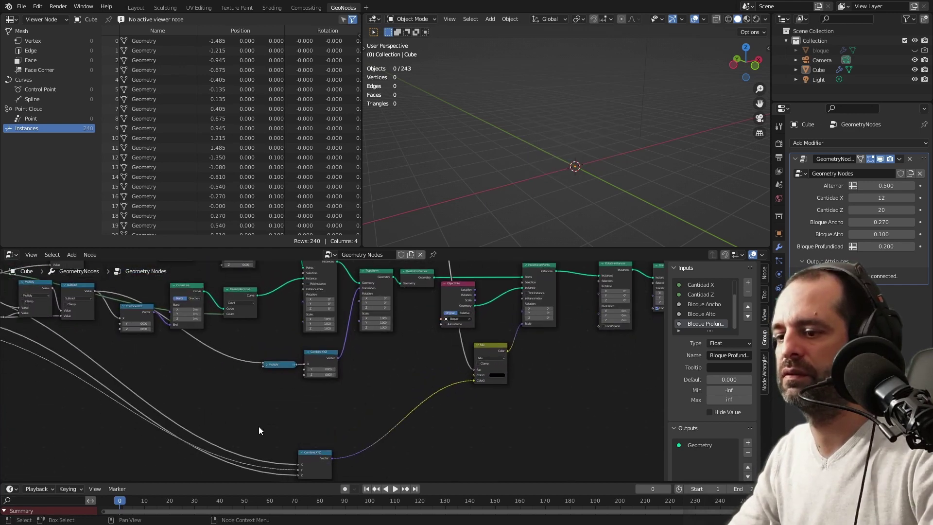
key(space)
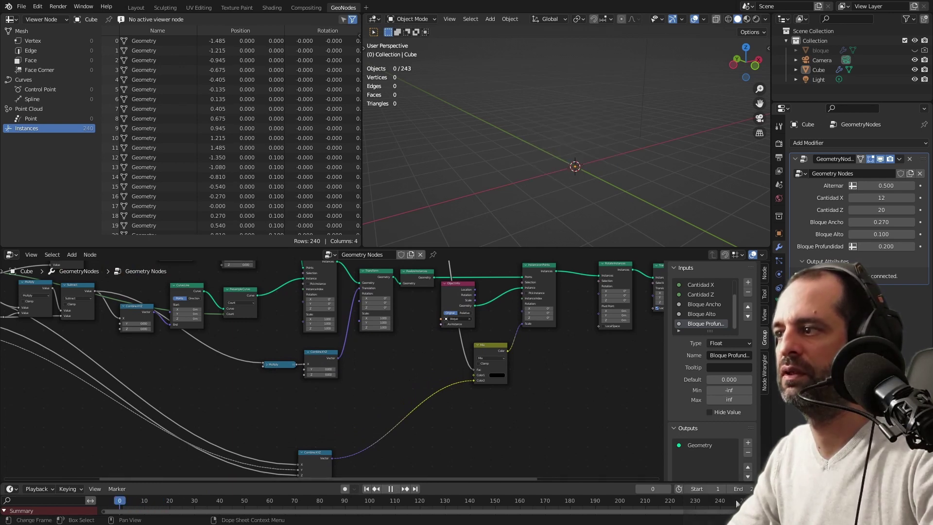
Step: Stop playback and add an Index node below the Multiply node
key(space)
scroll(423, 358, down, 2)
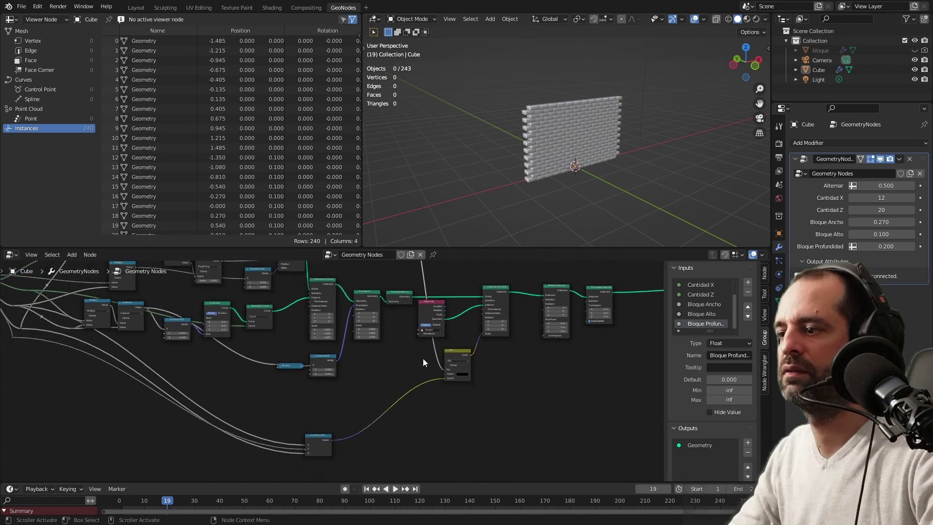
scroll(383, 378, down, 1)
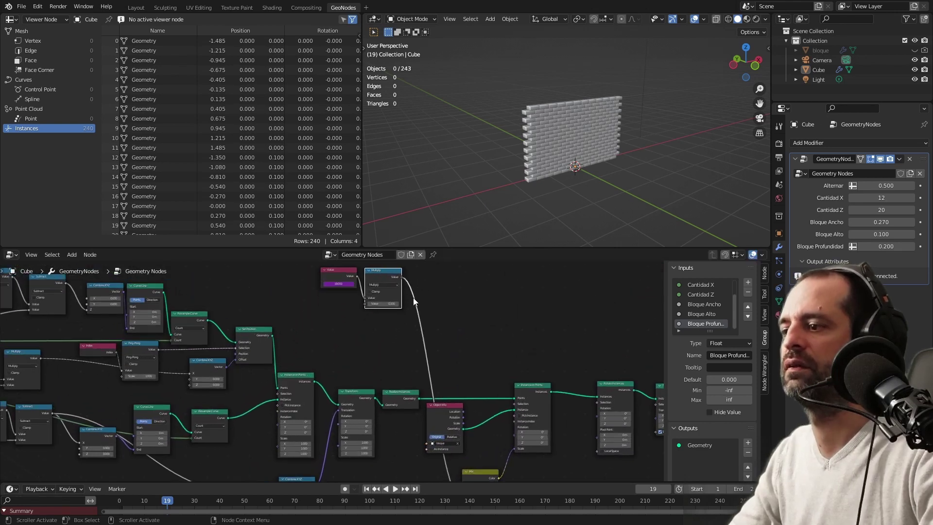
scroll(359, 368, up, 2)
middle_drag(359, 372, 395, 324)
key(shift+a)
text(i)
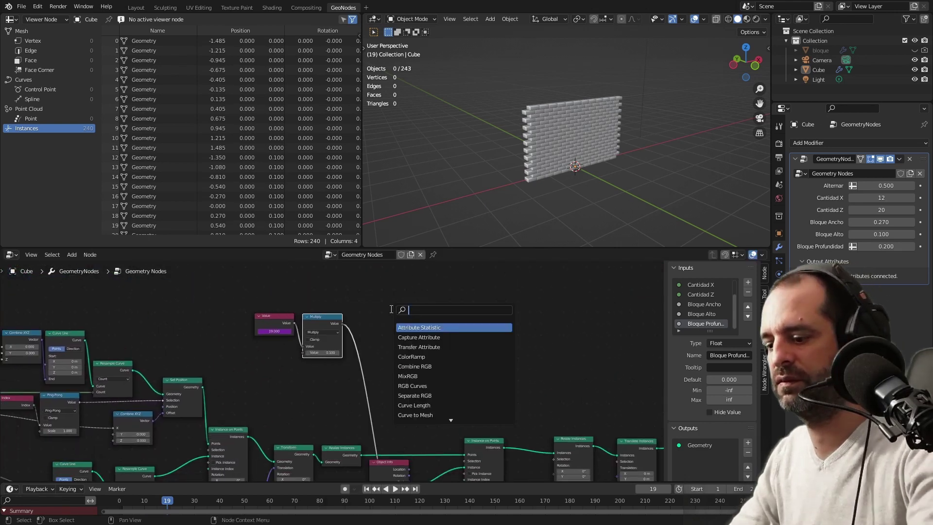
text(ndex)
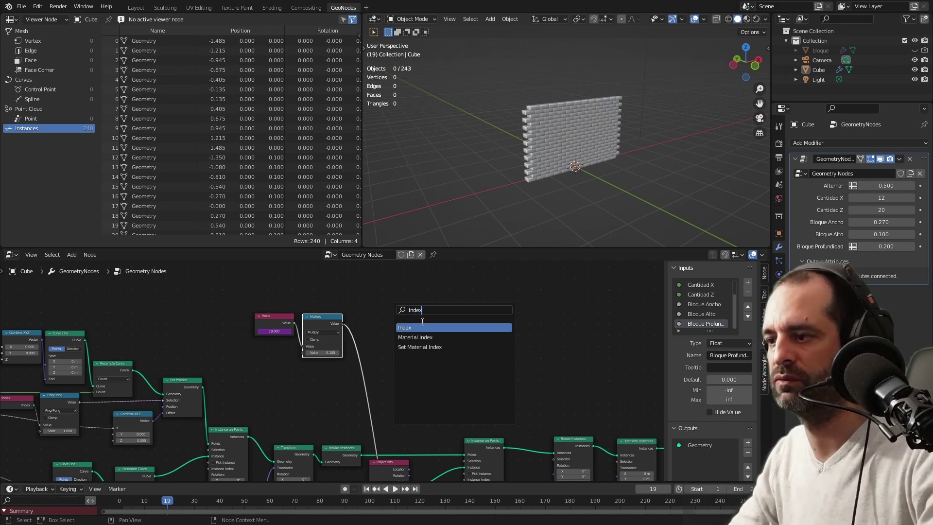
key(Return)
click(329, 380)
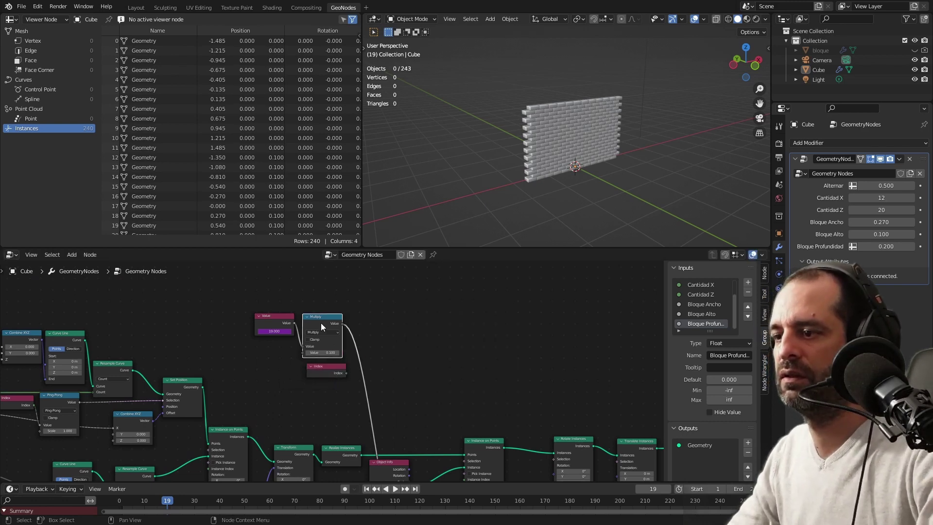
Step: Duplicate the Multiply node and switch the copy to Subtract
key(shift+d)
click(405, 313)
scroll(408, 311, up, 2)
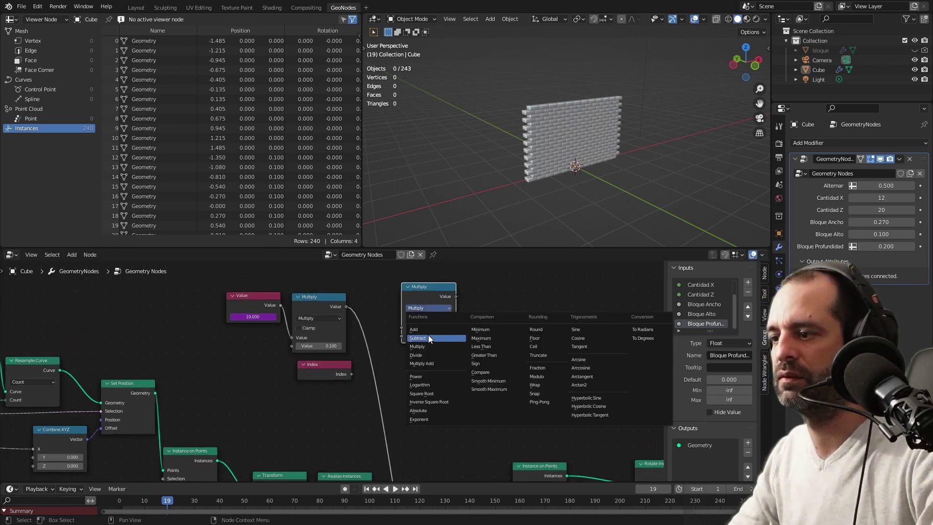
click(429, 339)
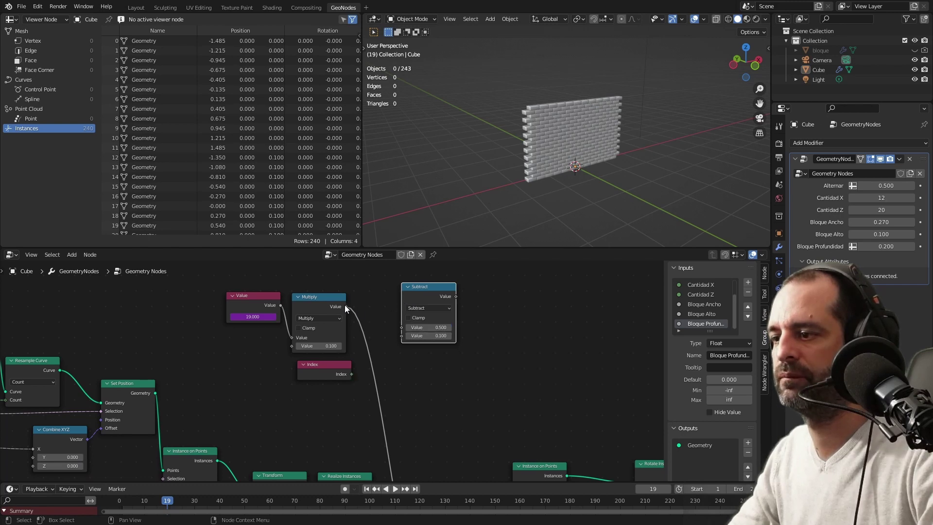
Step: Wire Multiply minus Index into Subtract and feed its result into the Mix factor
drag(346, 306, 410, 327)
mouse_move(351, 374)
mouse_down()
mouse_move(392, 355)
mouse_move(405, 338)
mouse_up()
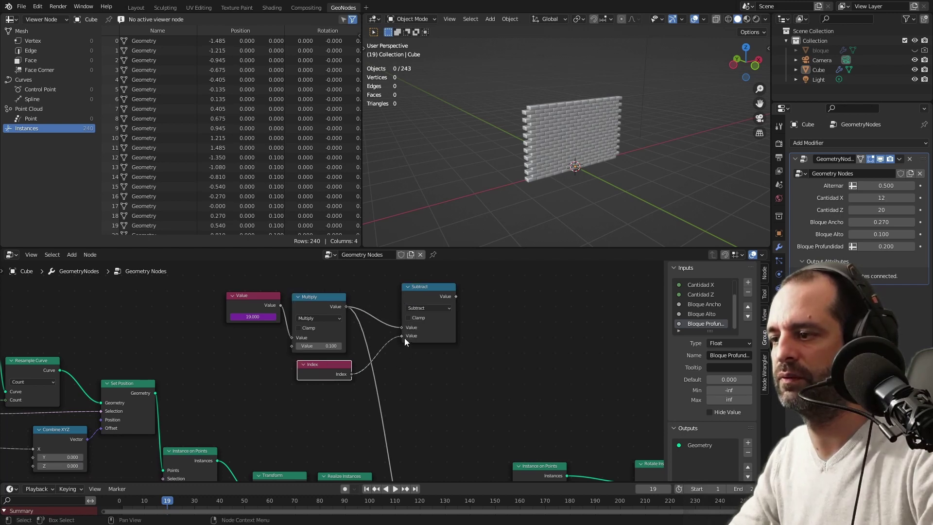
drag(423, 287, 387, 308)
drag(343, 364, 324, 363)
scroll(410, 376, down, 3)
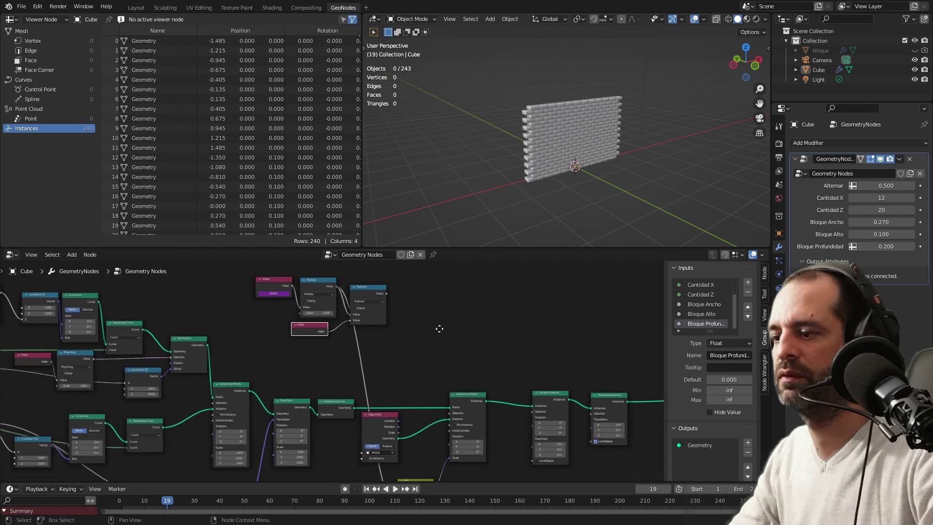
mouse_move(369, 273)
mouse_down()
mouse_move(367, 447)
mouse_move(377, 443)
mouse_up()
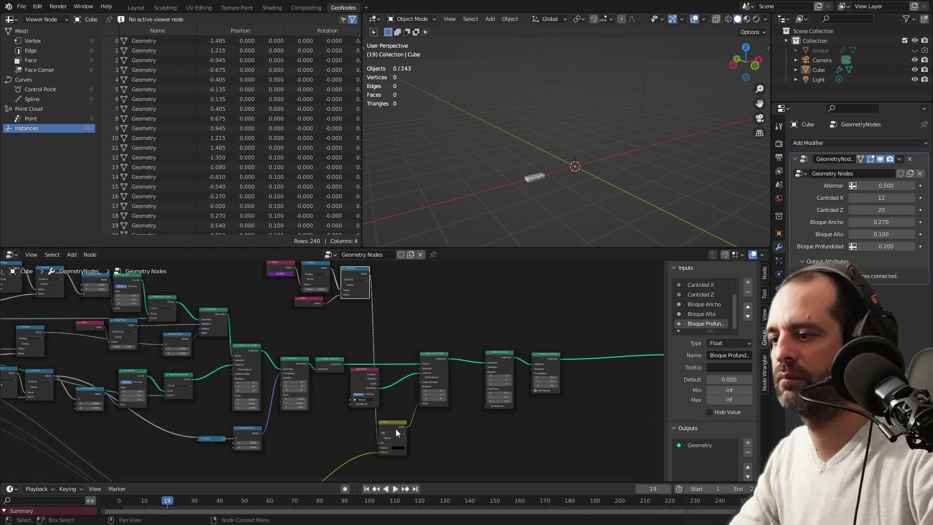
Step: Play the animation and raise the Multiply factor to 0.280 so bricks arrive faster
key(space)
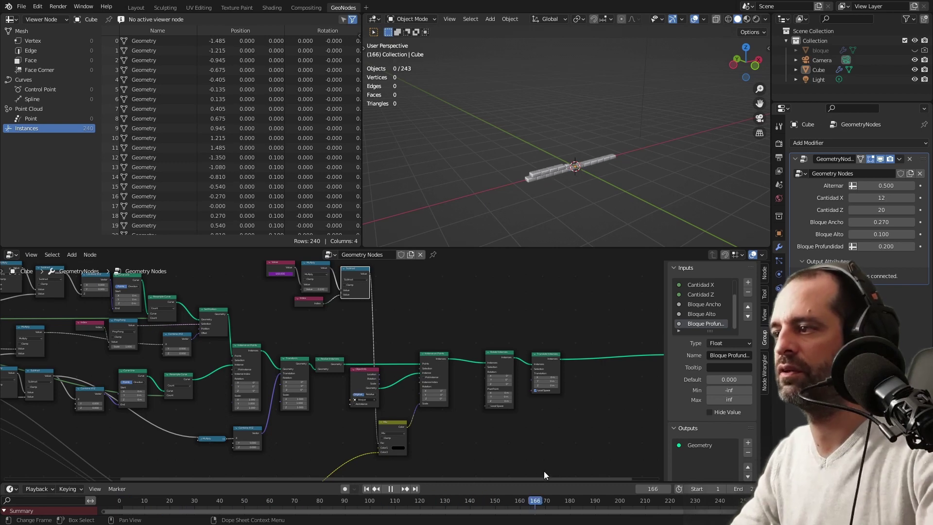
scroll(386, 398, up, 2)
scroll(382, 357, up, 2)
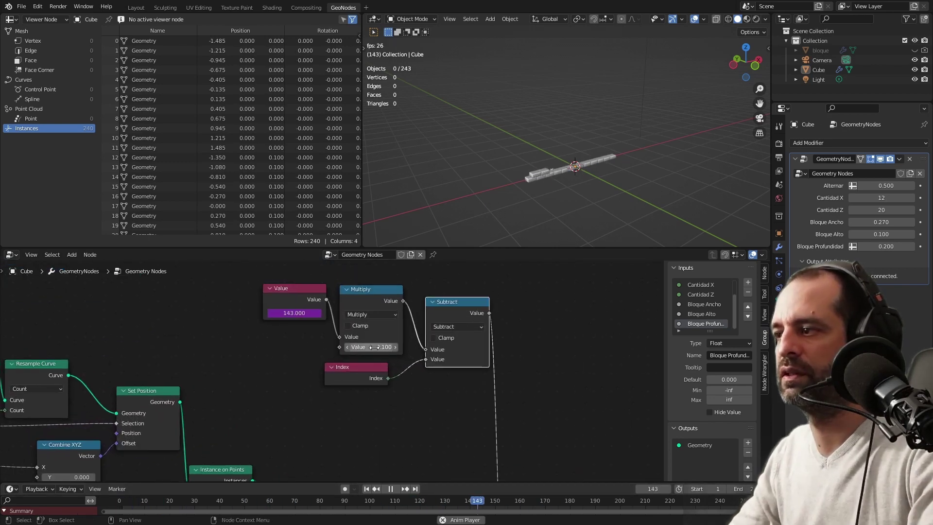
drag(374, 347, 394, 347)
Step: Set the animation end frame to 200, then replay and scrub to check the build-up
click(734, 489)
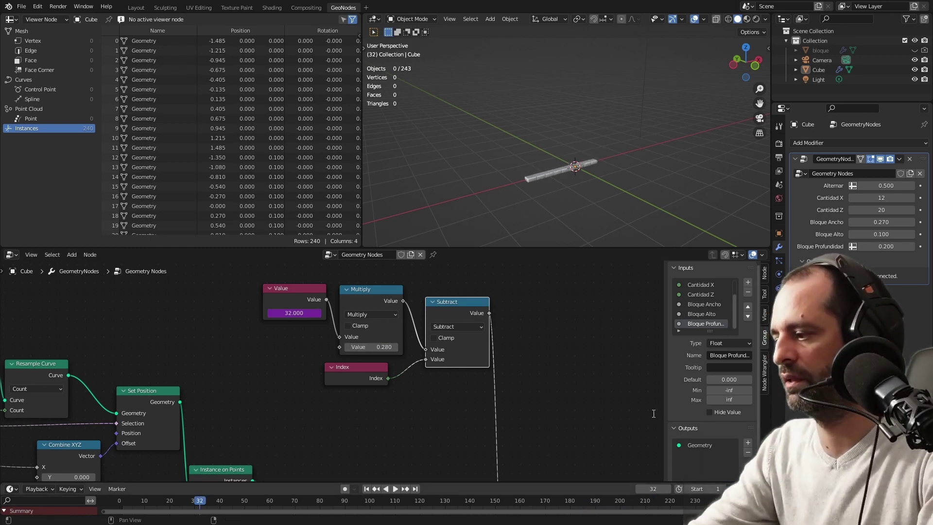
text(200)
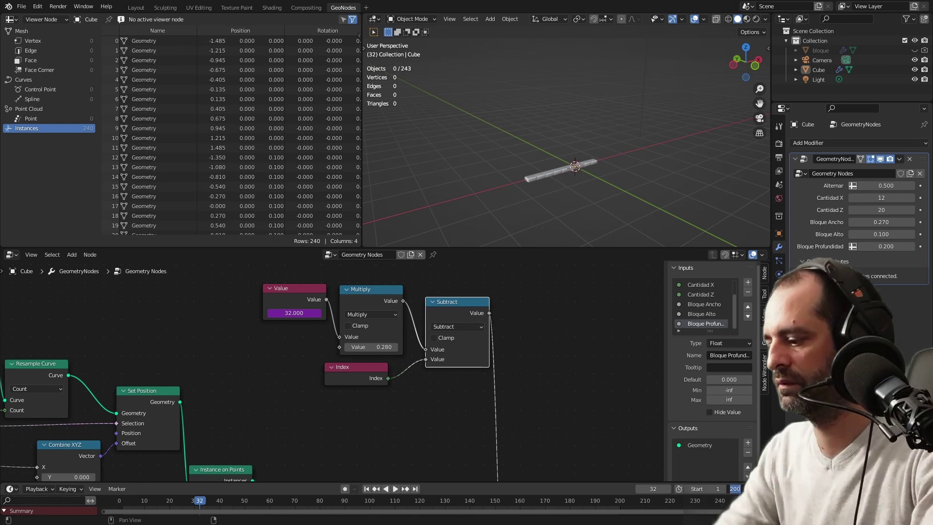
key(Return)
key(space)
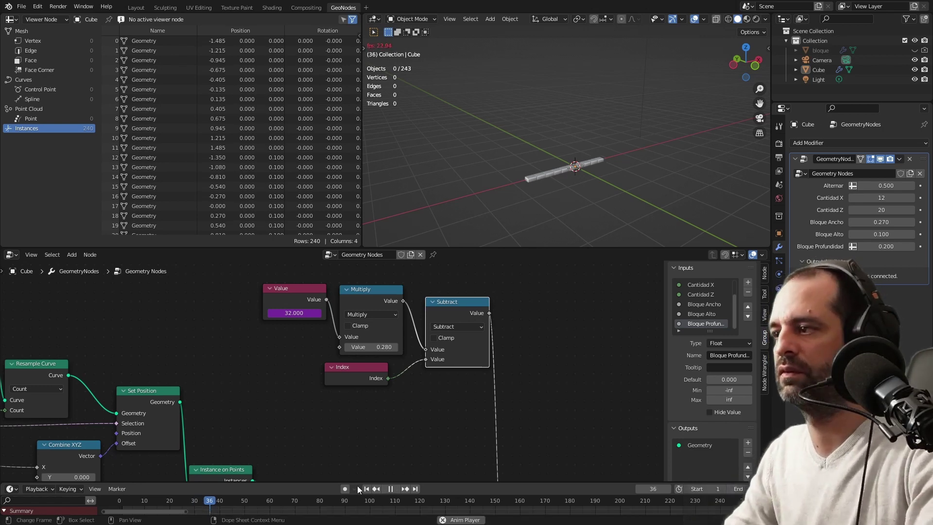
drag(146, 501, 573, 501)
key(space)
Step: Move the Mix node aside in the node editor
scroll(470, 396, down, 2)
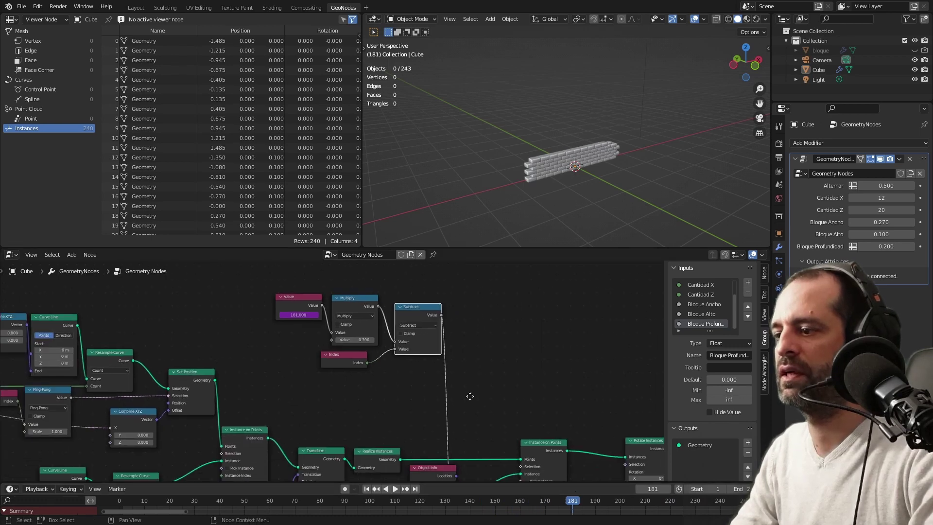
scroll(470, 397, down, 2)
scroll(461, 369, down, 2)
drag(360, 446, 396, 415)
scroll(425, 339, up, 1)
scroll(410, 366, up, 1)
Step: Add a Random Value node and switch its data type to Vector
scroll(409, 353, up, 1)
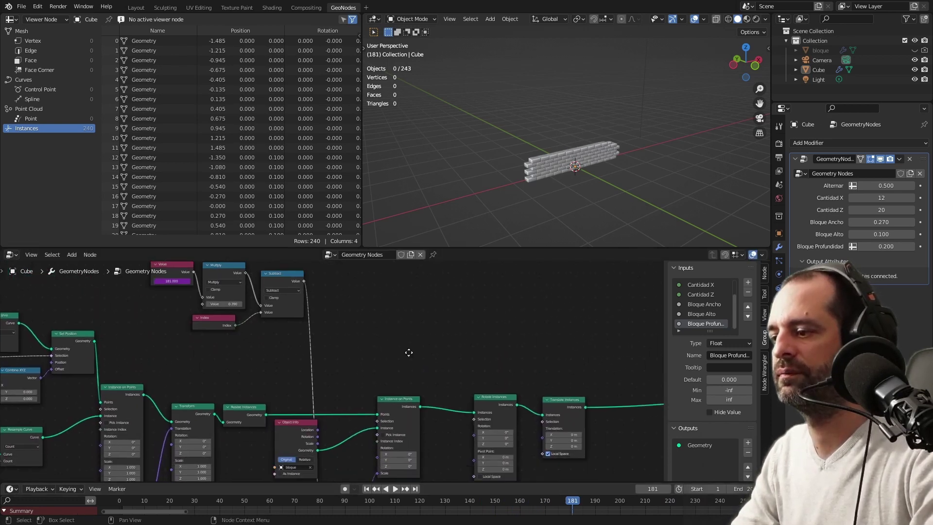
middle_drag(408, 352, 418, 297)
key(shift+a)
text(ran)
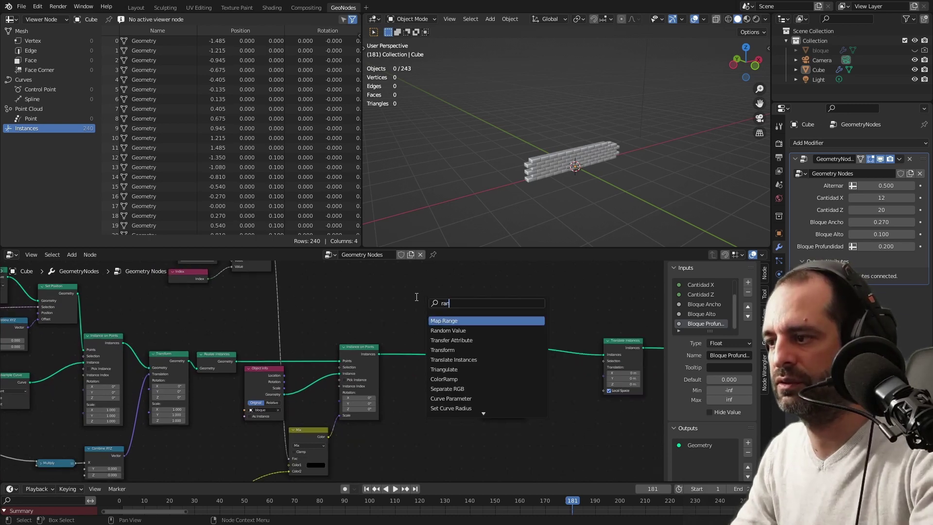
text(d)
click(453, 321)
click(454, 340)
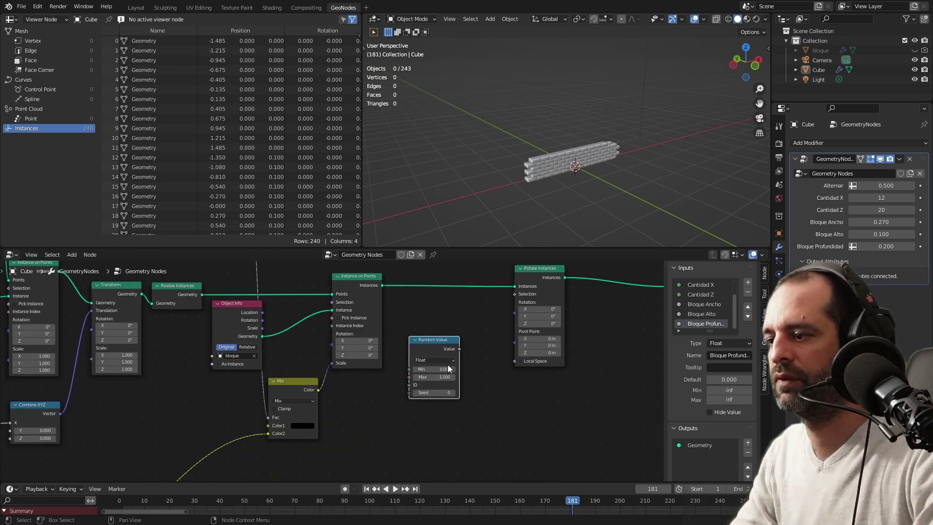
scroll(452, 359, up, 2)
click(471, 356)
click(464, 389)
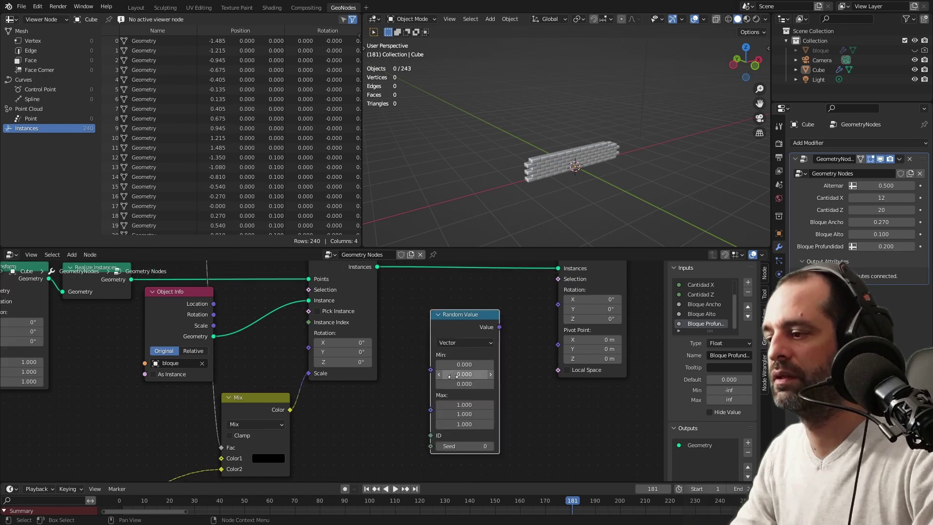
Step: Set the Random Value Min to -2*pi (-6.283) on all three axes
click(458, 365)
key(BackSpace)
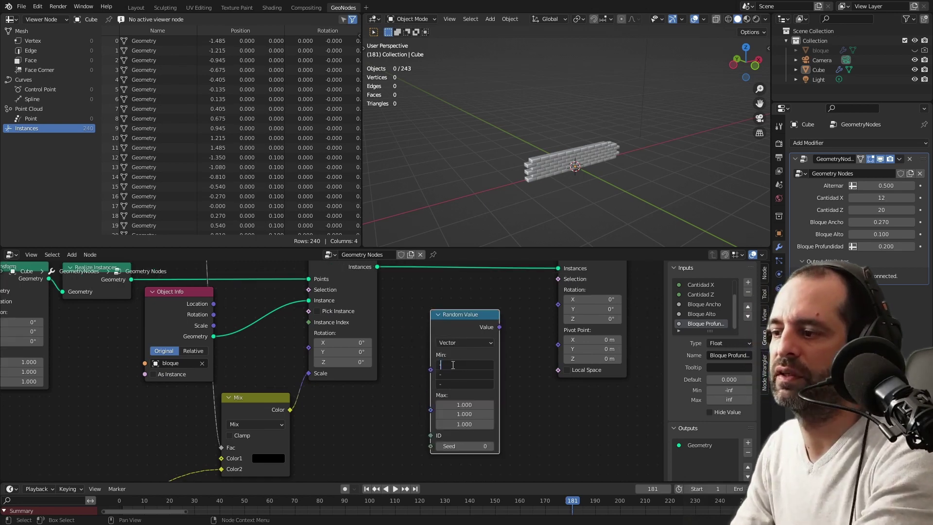
text(2pi)
key(Return)
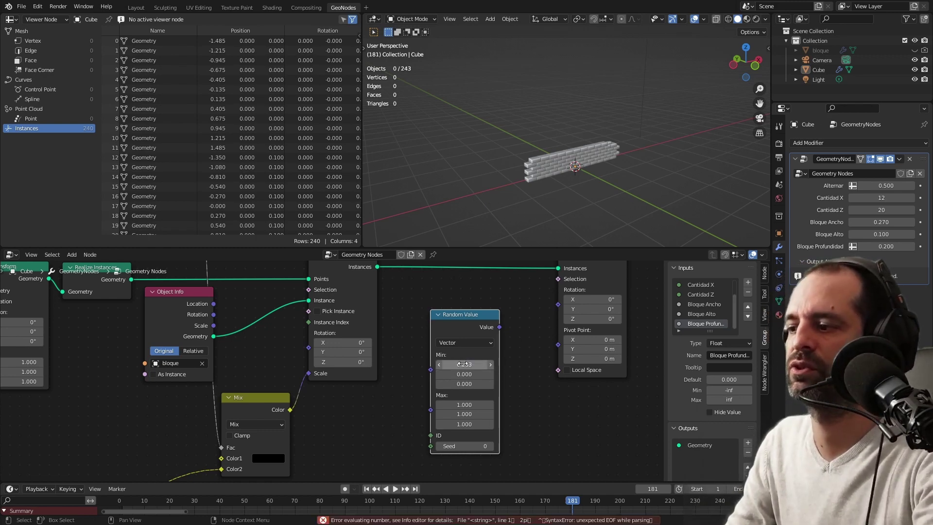
drag(464, 365, 465, 384)
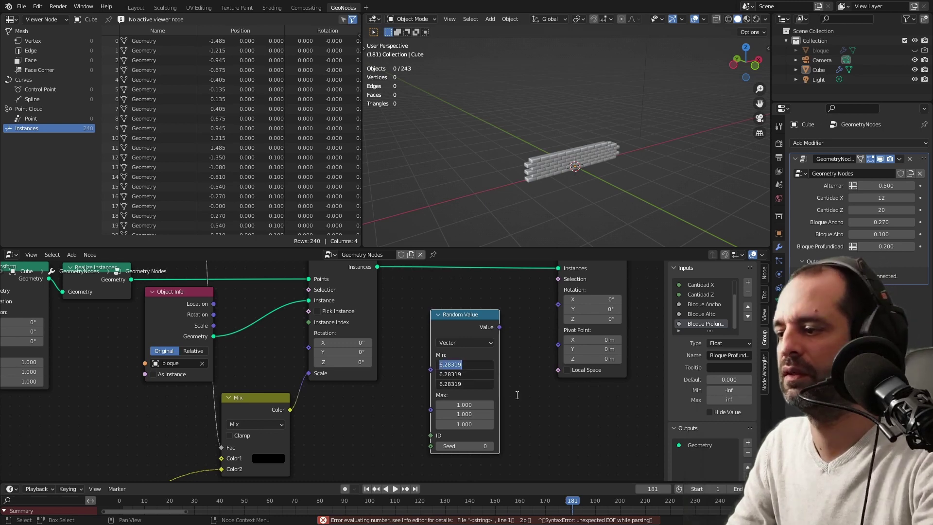
key(BackSpace)
text(-2*)
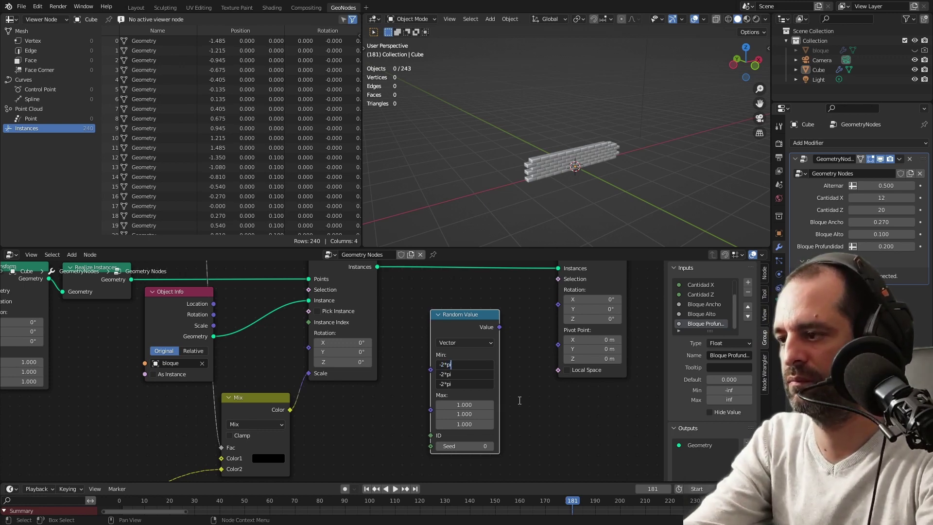
text(pi)
key(Return)
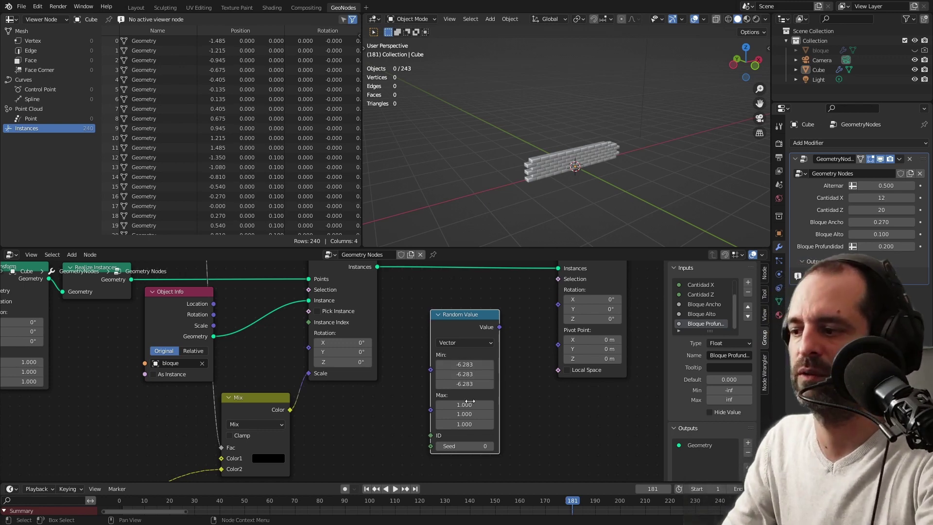
mouse_move(465, 405)
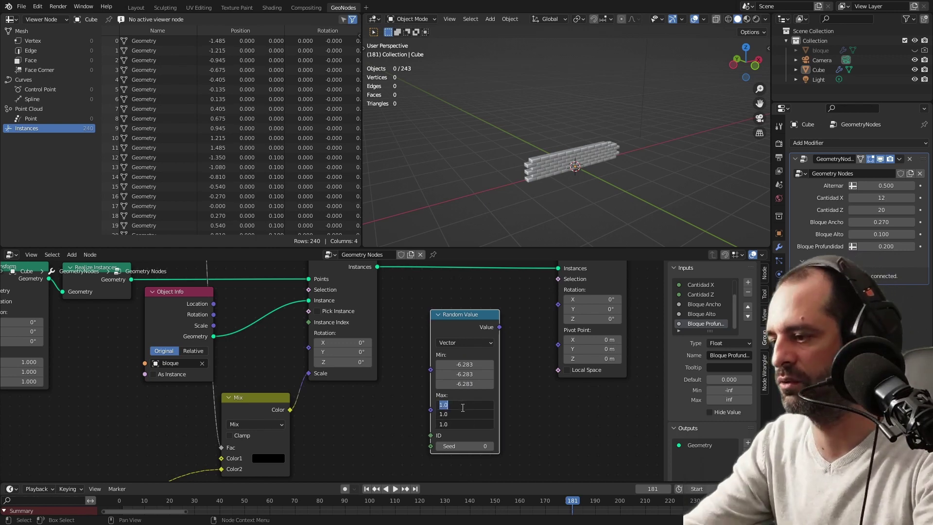
Step: Set the Random Value Max to 7 on all three axes
text(7)
key(Return)
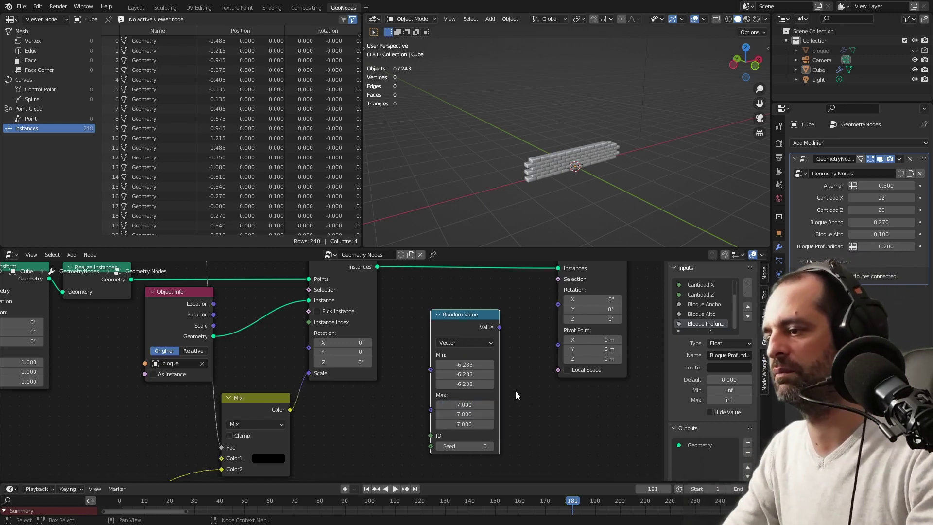
scroll(491, 357, down, 1)
middle_drag(491, 356, 433, 363)
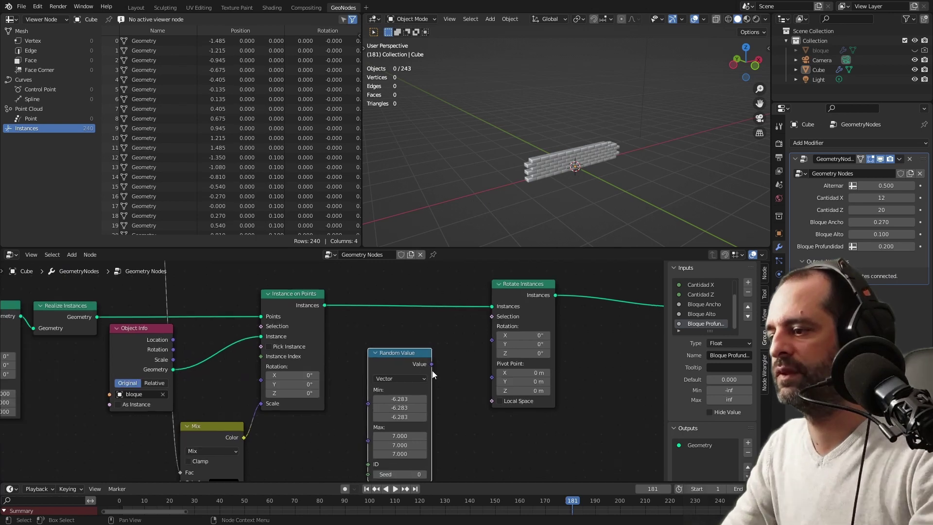
Step: Link Random Value into Rotate Instances' Rotation and shift Rotate Instances right
drag(431, 365, 499, 338)
scroll(499, 337, down, 1)
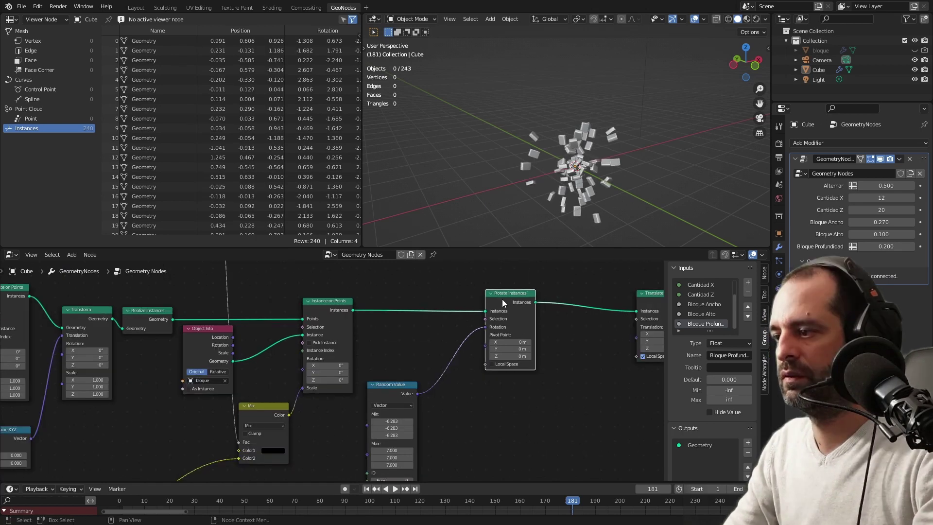
drag(503, 299, 529, 300)
click(530, 300)
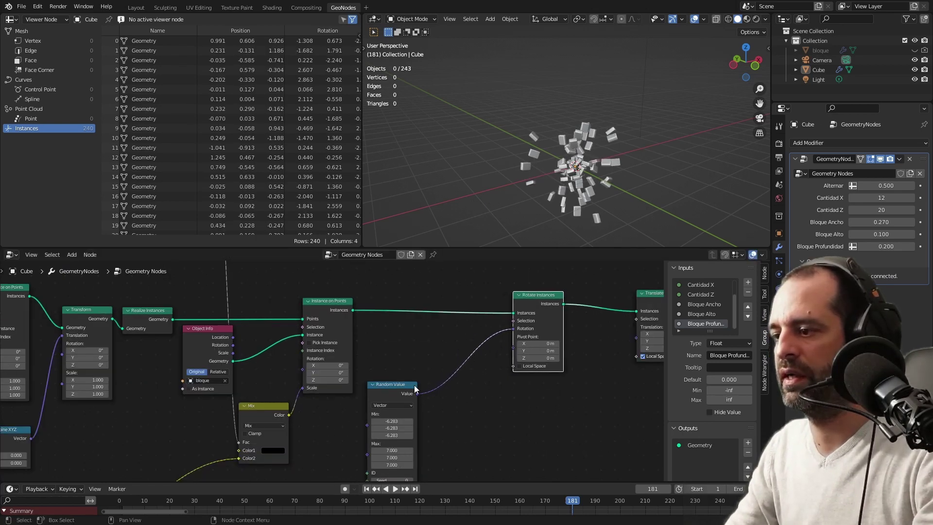
Step: Insert a Mix node on the rotation link, moving the random link off Color1
key(shift+a)
click(437, 307)
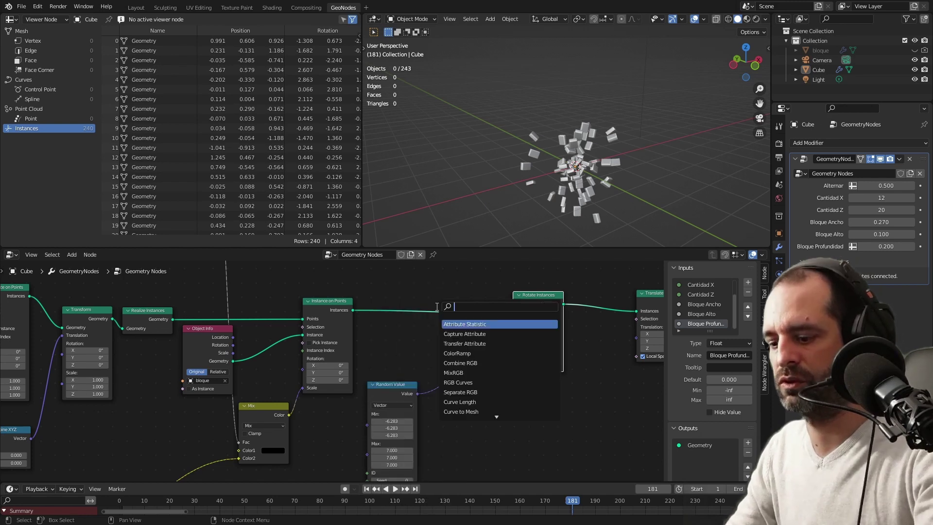
text(mix)
key(Return)
click(450, 372)
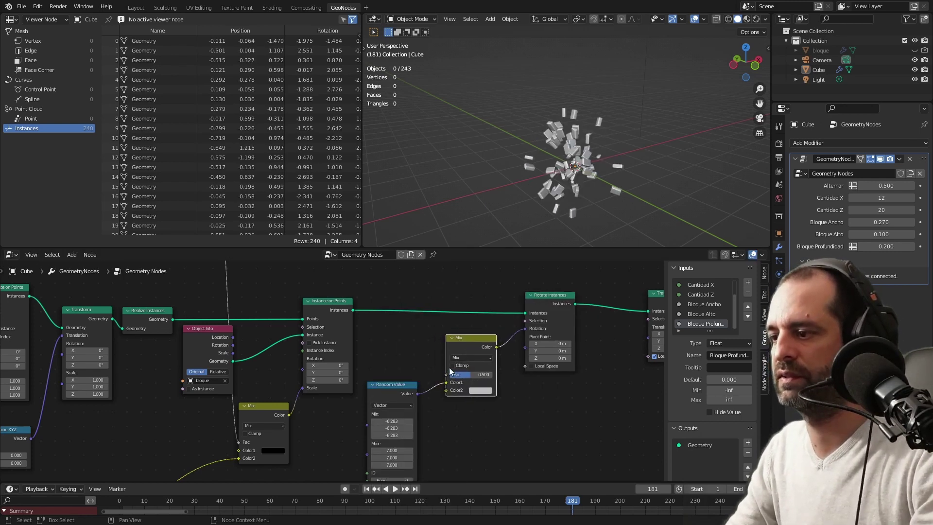
mouse_move(446, 385)
mouse_down()
mouse_move(439, 387)
mouse_move(447, 391)
mouse_move(446, 382)
mouse_up()
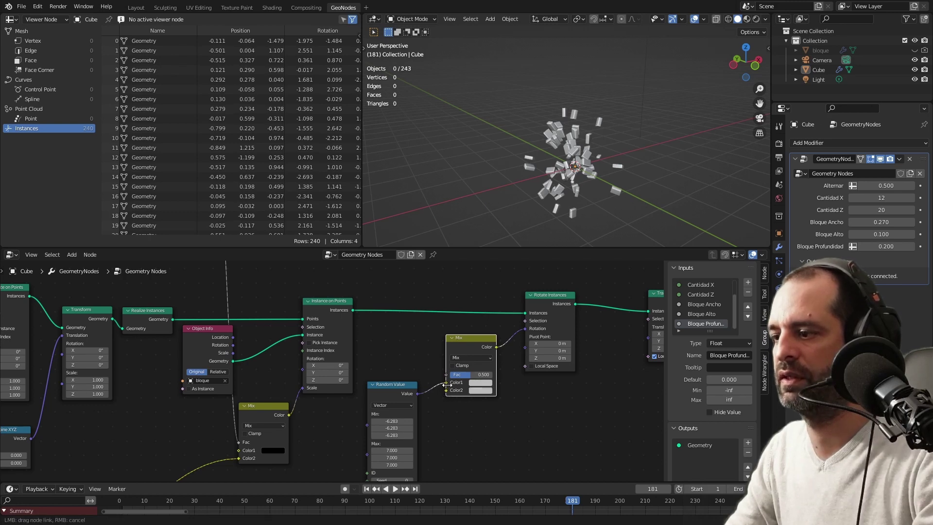
Step: Set the Mix node's Color2 to black
click(478, 391)
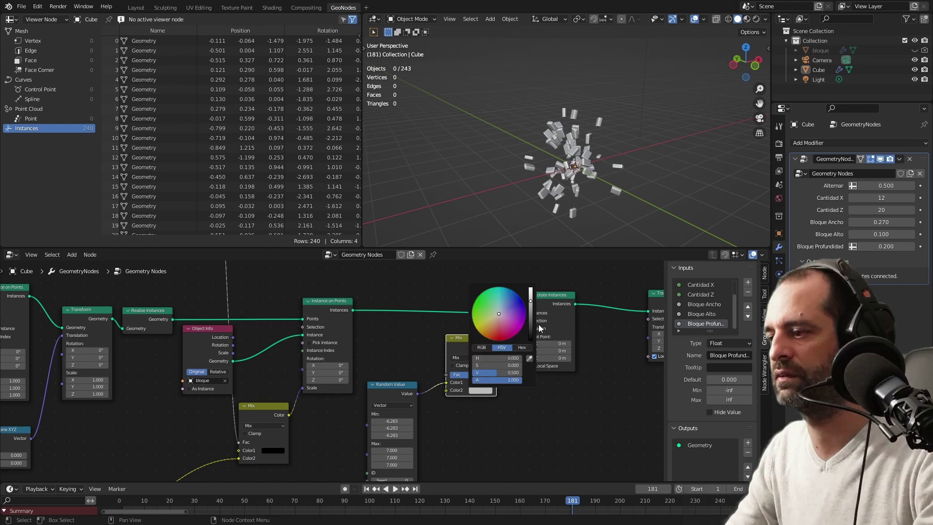
drag(530, 301, 531, 341)
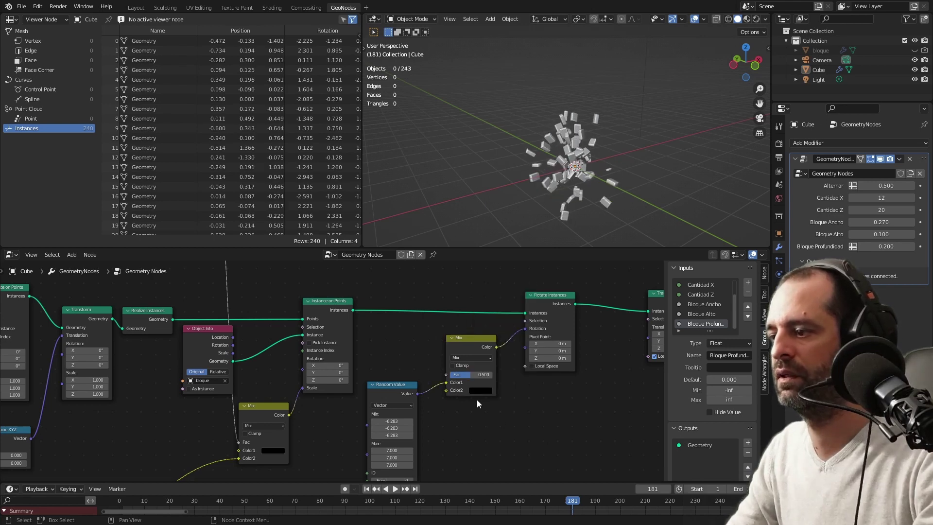
scroll(426, 382, down, 2)
middle_drag(390, 348, 426, 382)
scroll(370, 342, down, 2)
scroll(310, 283, up, 2)
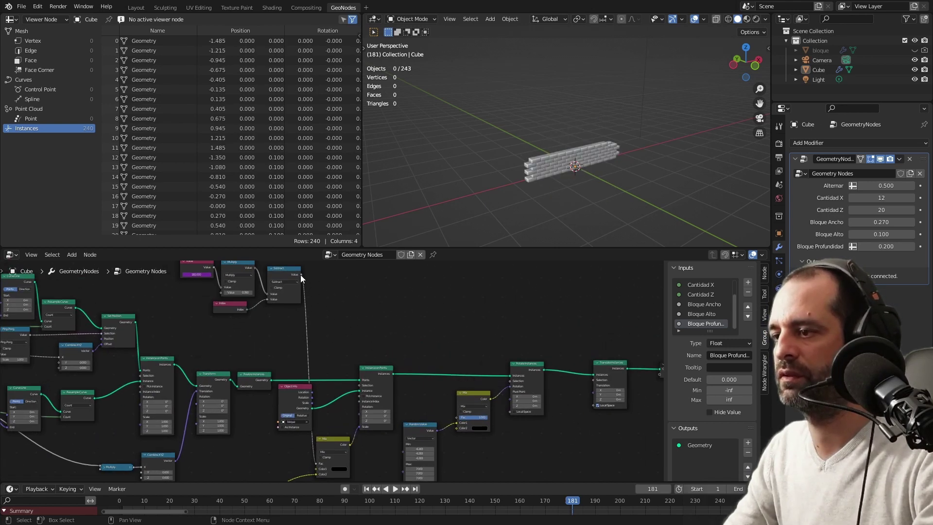
Step: Wire the Subtract output onward, set Multiply to 0.1, and preview from frame 142
mouse_move(300, 275)
mouse_down()
mouse_move(429, 360)
mouse_move(457, 418)
mouse_up()
scroll(407, 322, up, 2)
scroll(410, 373, up, 1)
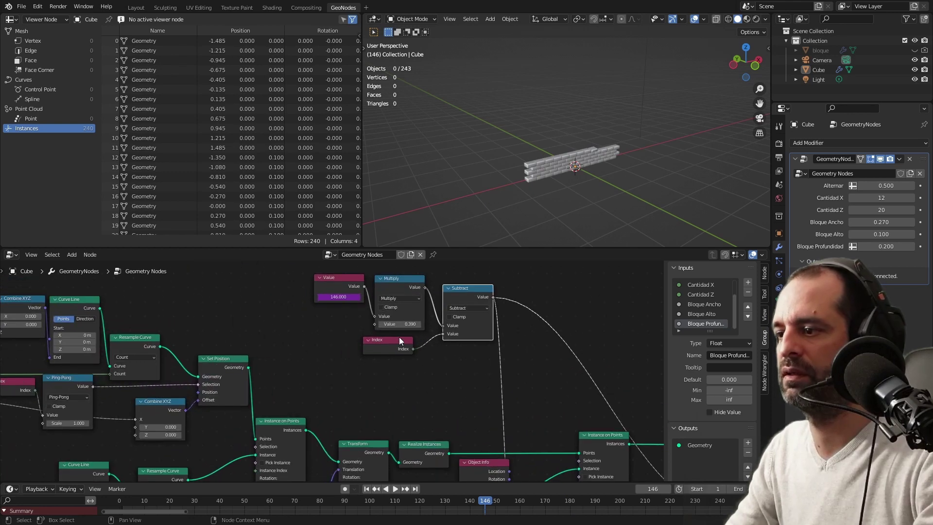
click(401, 325)
text(0)
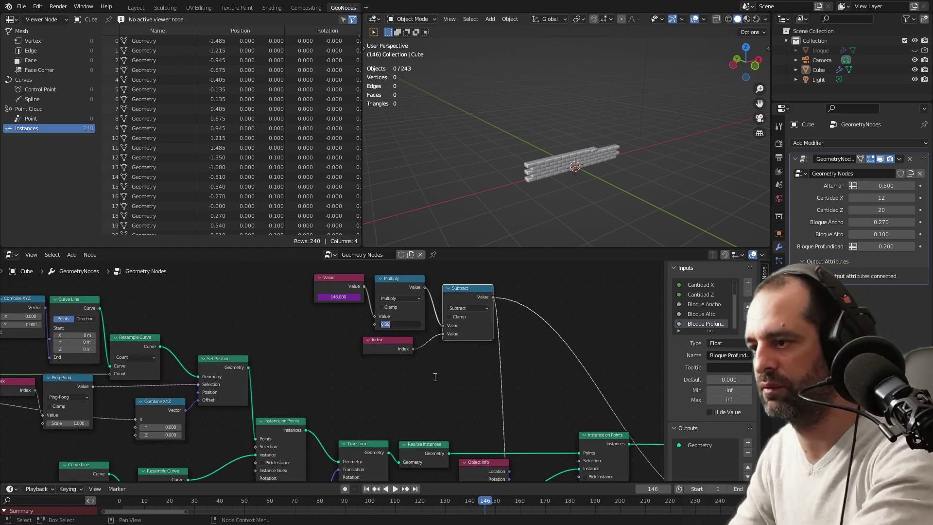
text(.1)
key(Return)
click(476, 504)
key(space)
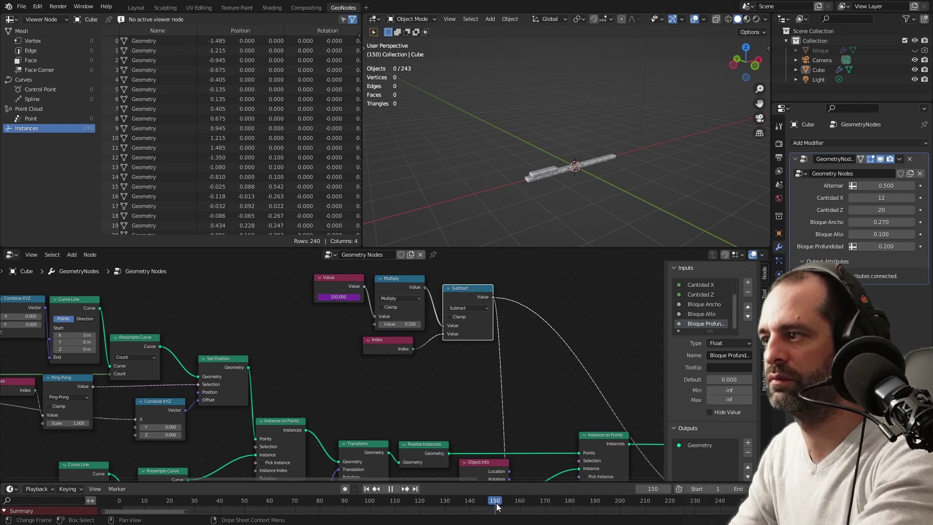
key(space)
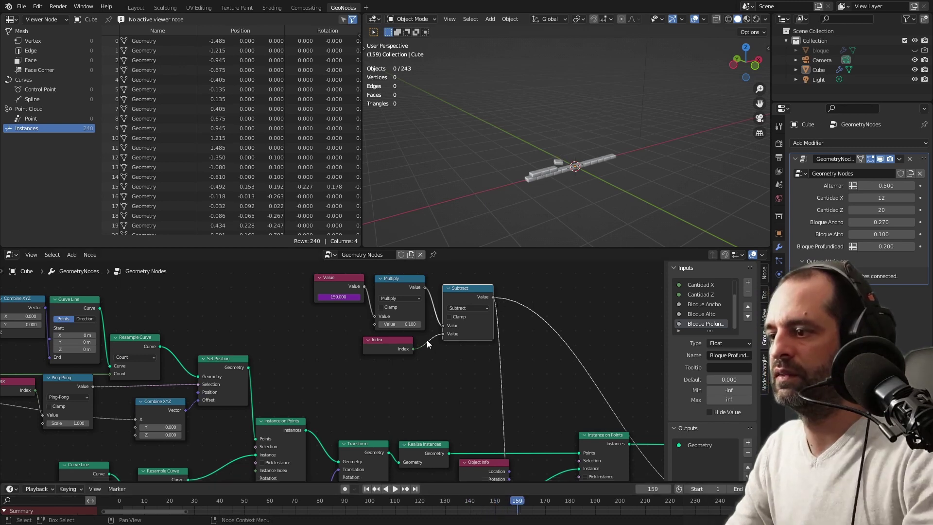
Step: Lower the Multiply factor to 0.05 and preview the slower brick build
text(0)
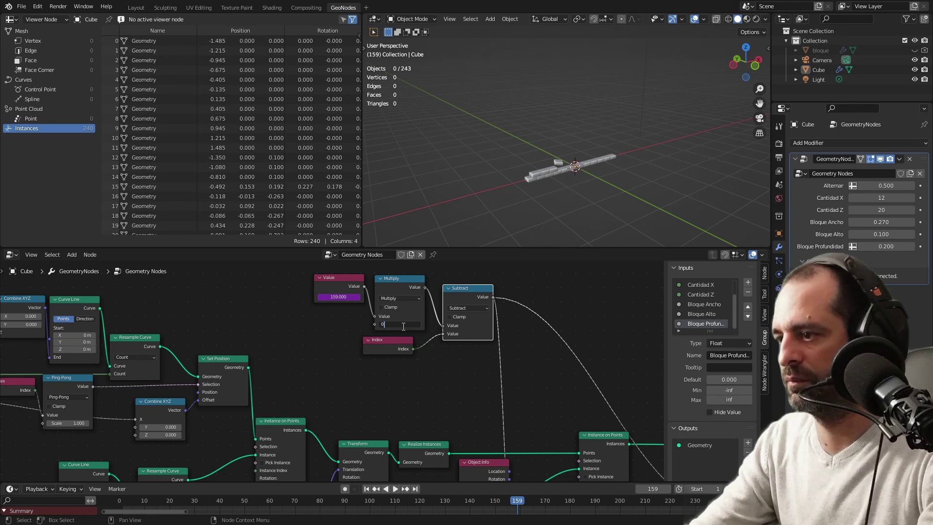
text(.0)
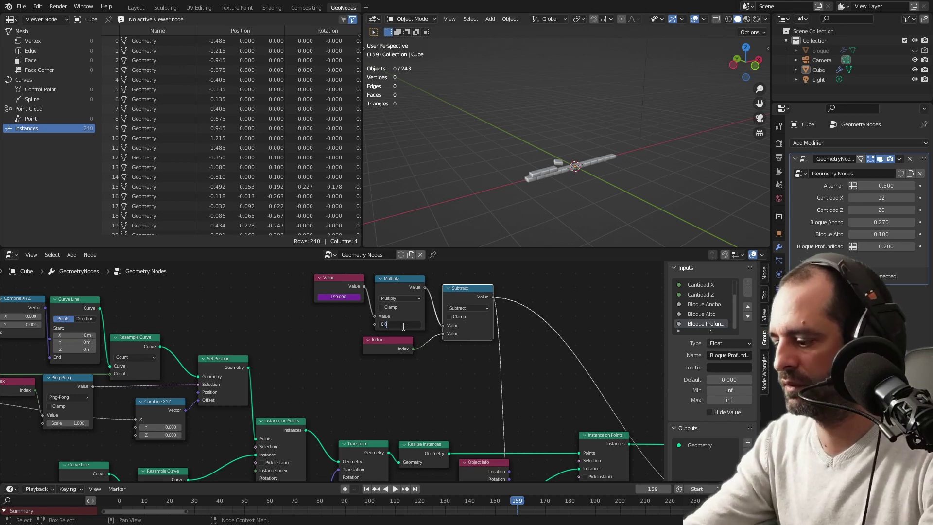
text(5)
key(Return)
key(space)
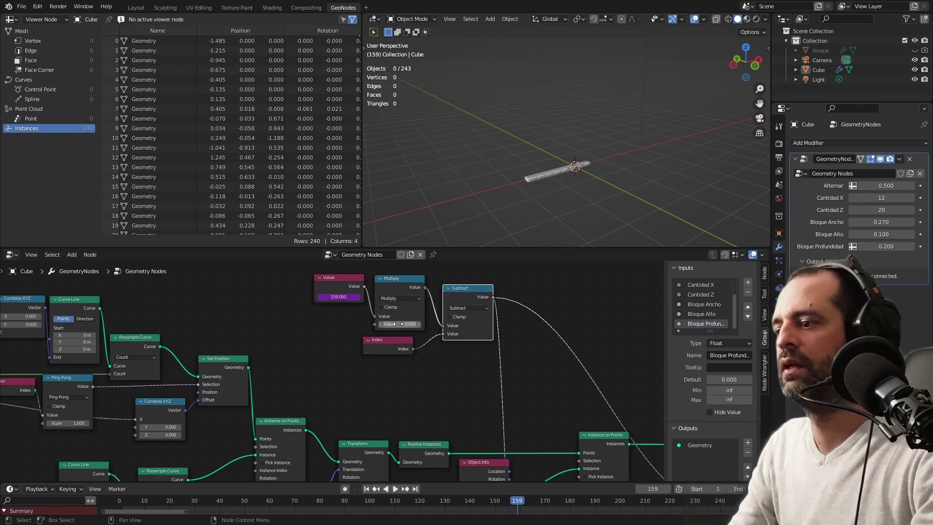
middle_drag(329, 264, 277, 317)
key(space)
Step: Add a reroute and a Float Curve after Subtract, feeding its output to the reroute
middle_drag(430, 365, 335, 353)
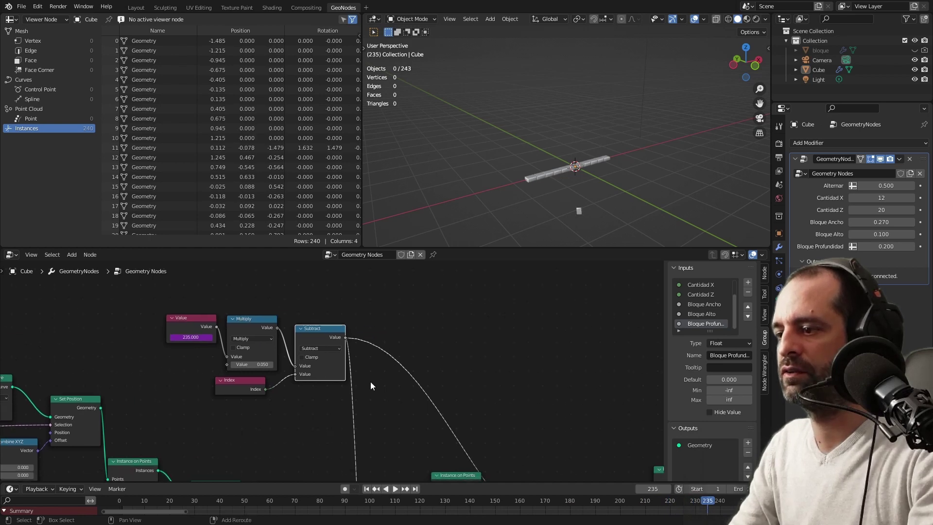
shift+right_drag(370, 382, 388, 379)
middle_drag(462, 340, 300, 305)
key(shift+a)
click(395, 338)
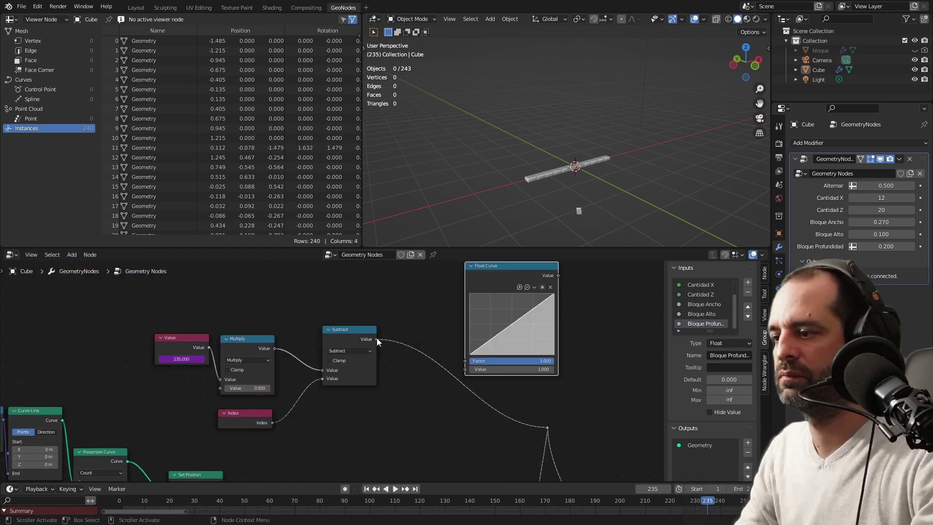
click(464, 370)
mouse_move(554, 283)
mouse_down()
mouse_move(497, 285)
mouse_move(546, 427)
mouse_up()
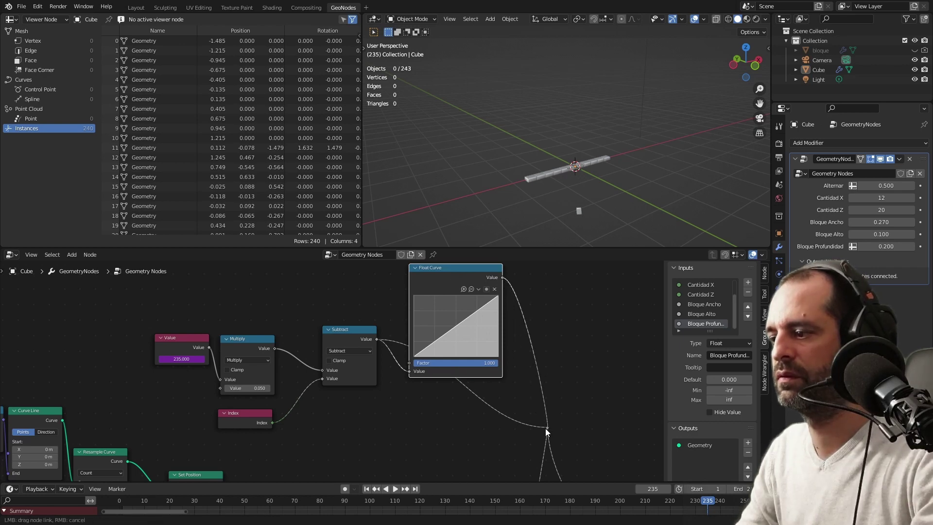
drag(470, 279, 460, 343)
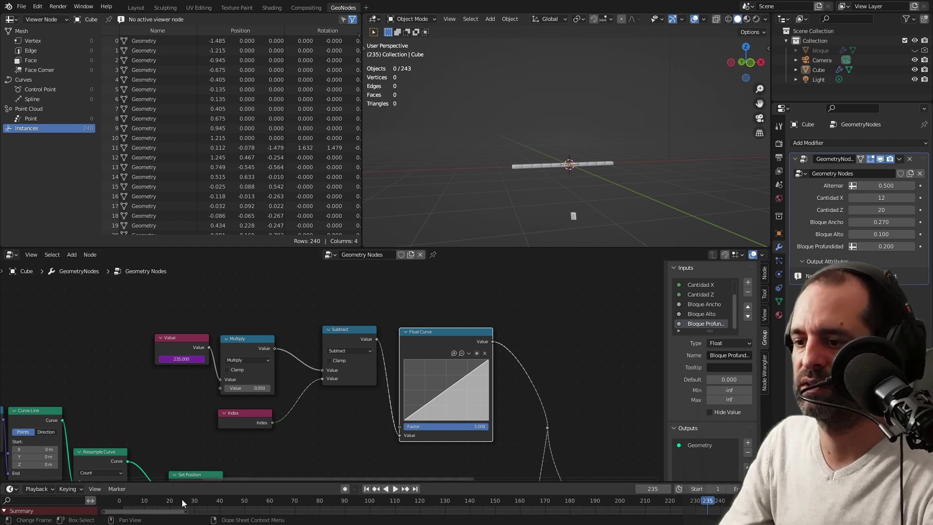
Step: Bend the Float Curve upward into an ease-out arc and watch the bricks
scroll(547, 393, down, 2)
shift+scroll(547, 394, down, 3)
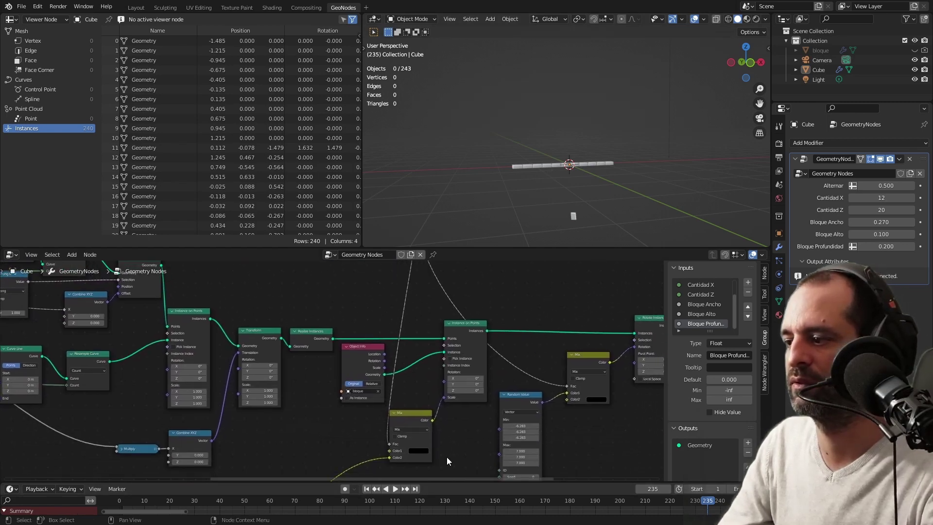
scroll(445, 408, up, 4)
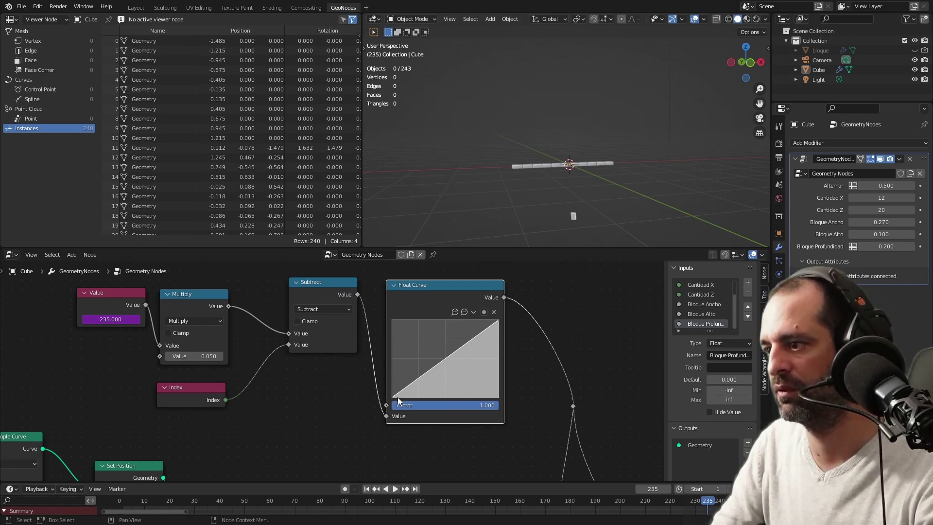
middle_drag(564, 208, 594, 211)
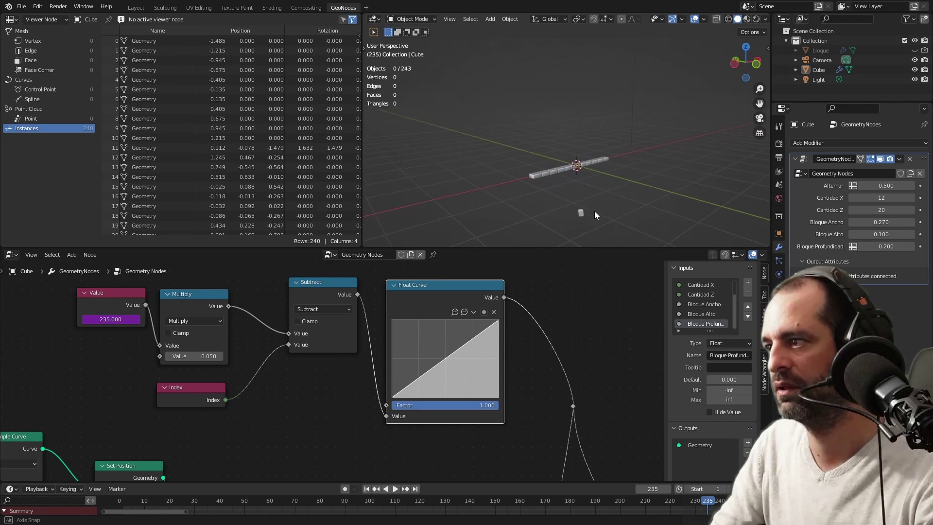
mouse_move(446, 361)
mouse_down()
mouse_move(431, 344)
mouse_move(462, 324)
mouse_up()
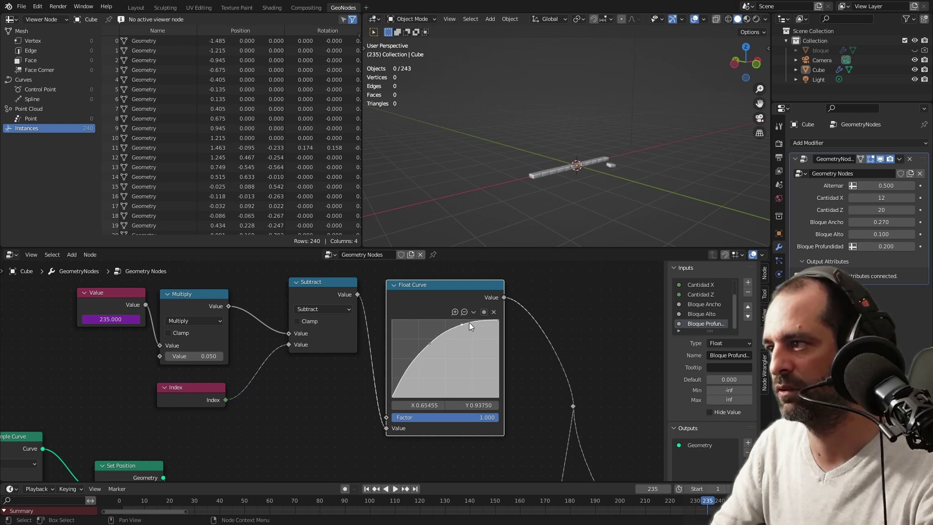
middle_drag(669, 201, 634, 208)
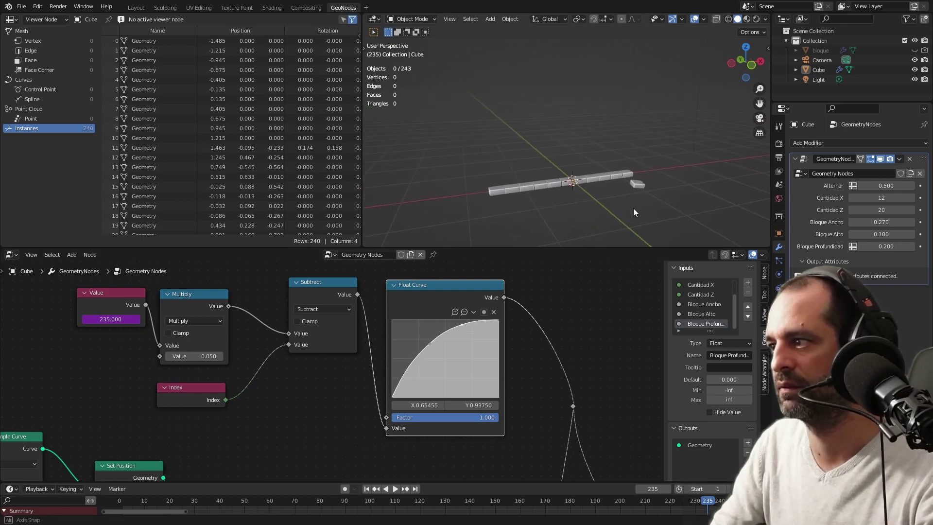
Step: Replay the wall build from frame 1, then reset to frame 1 and fit the node tree
click(120, 502)
key(space)
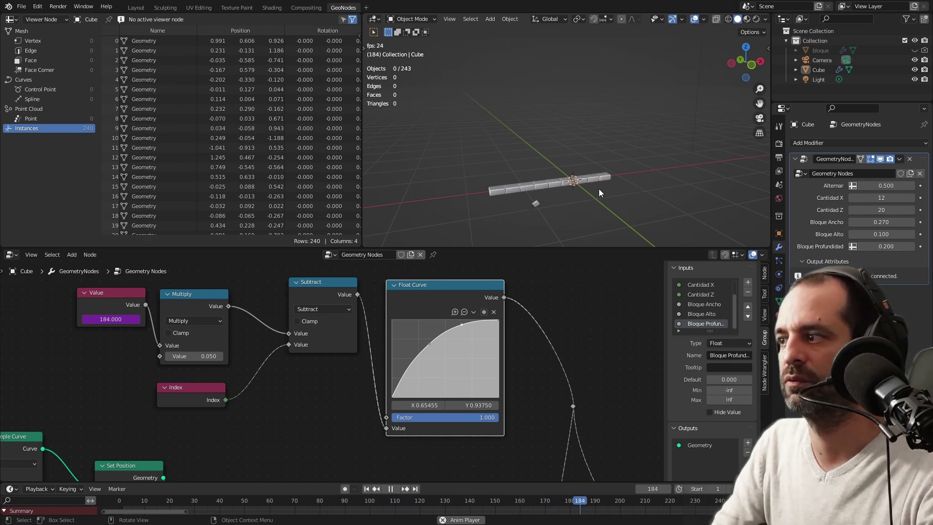
key(Escape)
key(Home)
middle_drag(447, 355, 417, 330)
scroll(418, 330, up, 1)
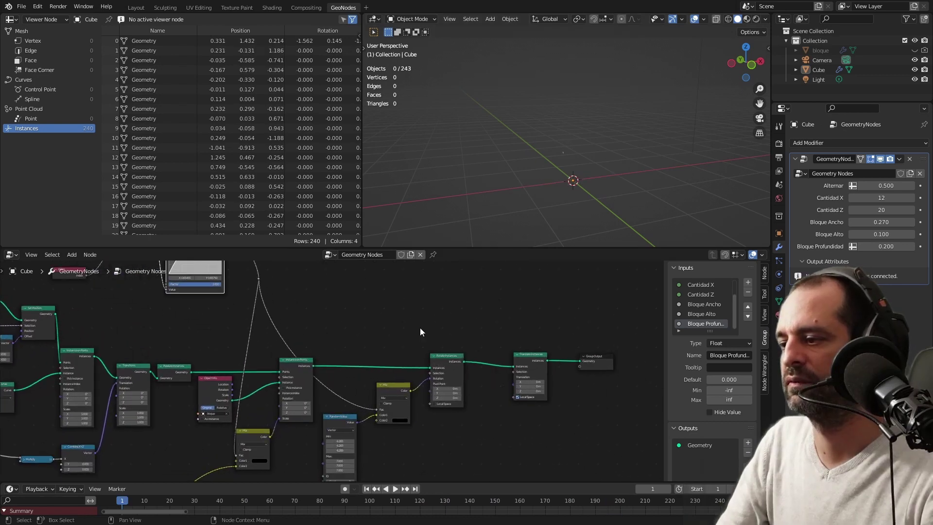
Step: Move Group Output and Translate Instances to the right, leaving space between them
drag(598, 360, 639, 361)
drag(457, 363, 448, 363)
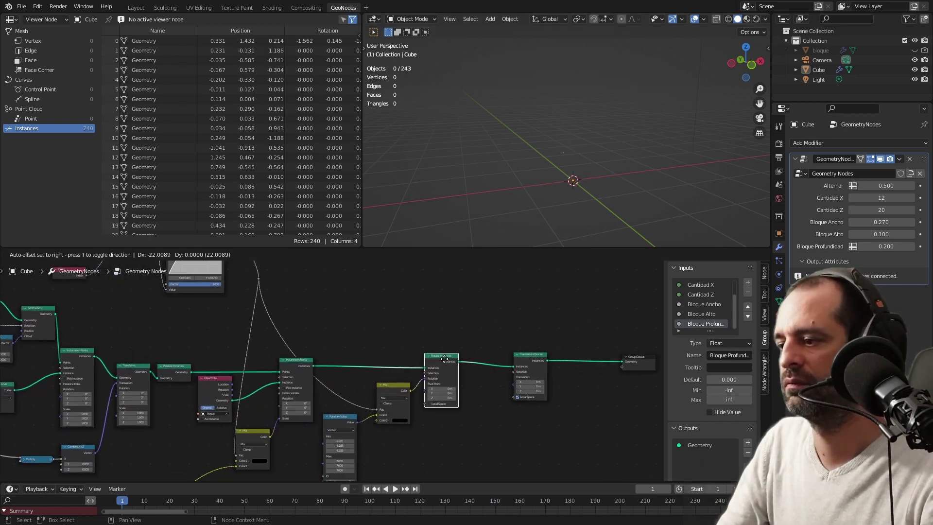
drag(527, 358, 550, 357)
middle_drag(551, 359, 568, 408)
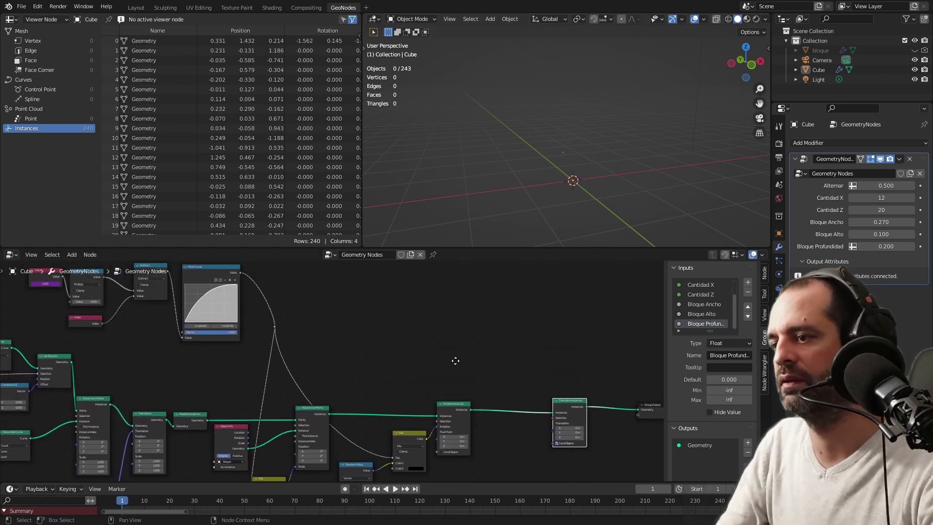
Step: Add a Vector node to the tree and position it
key(shift+a)
click(470, 305)
text(ve)
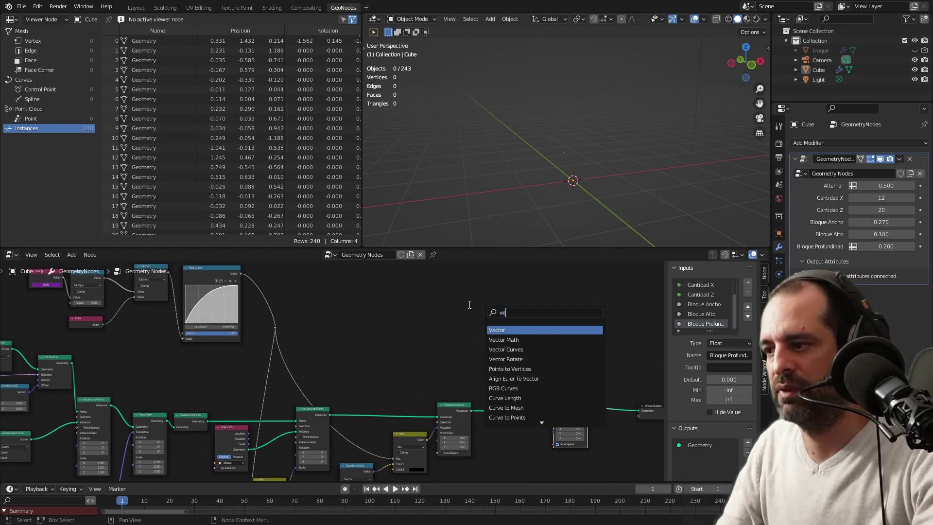
text(c)
click(510, 329)
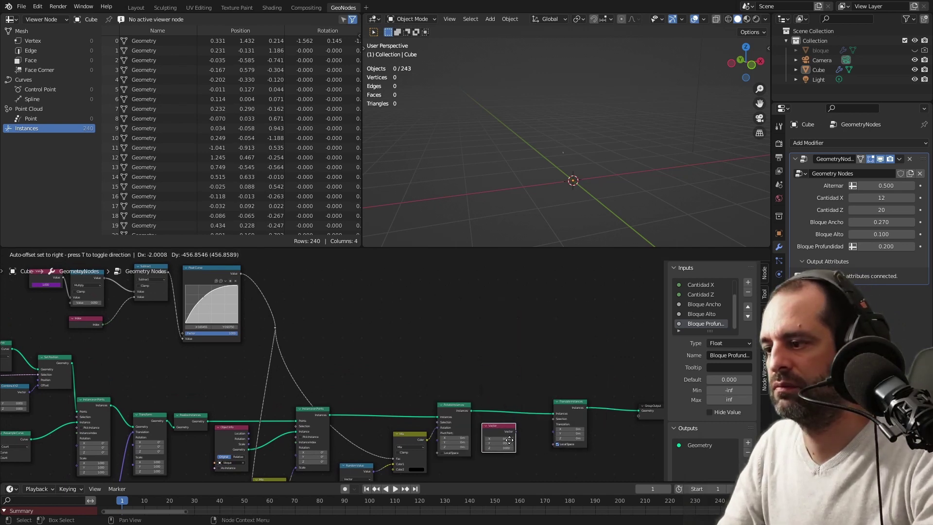
click(533, 434)
scroll(533, 433, down, 1)
middle_drag(533, 434, 513, 348)
mouse_move(485, 371)
mouse_down()
mouse_move(487, 388)
mouse_move(526, 413)
mouse_up()
scroll(389, 343, down, 1)
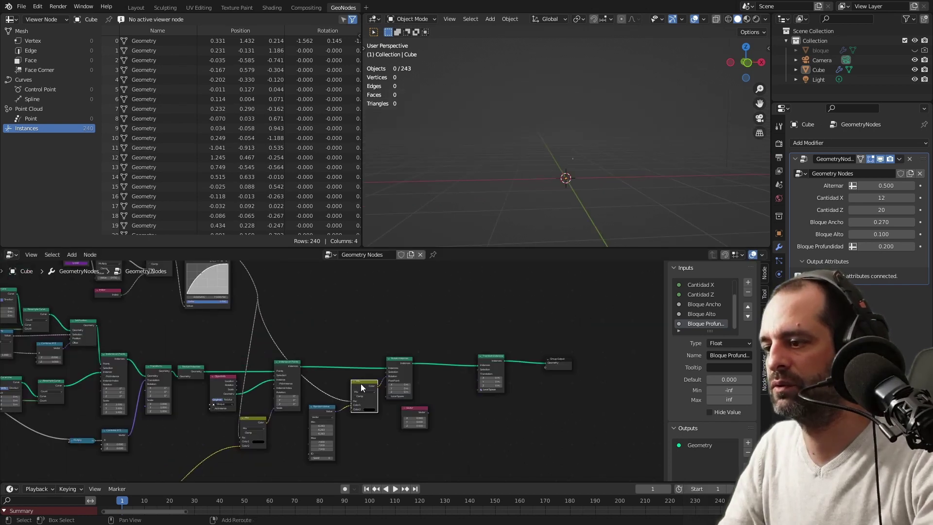
Step: Duplicate the Mix node, place the copy, and nudge Translate Instances up and right
key(shift+d)
click(454, 389)
scroll(445, 392, up, 3)
click(497, 394)
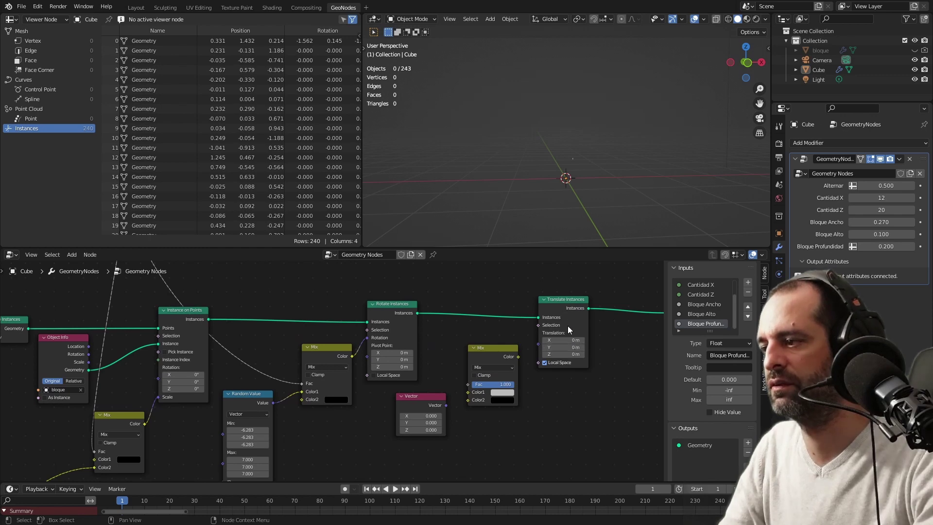
drag(569, 330, 582, 322)
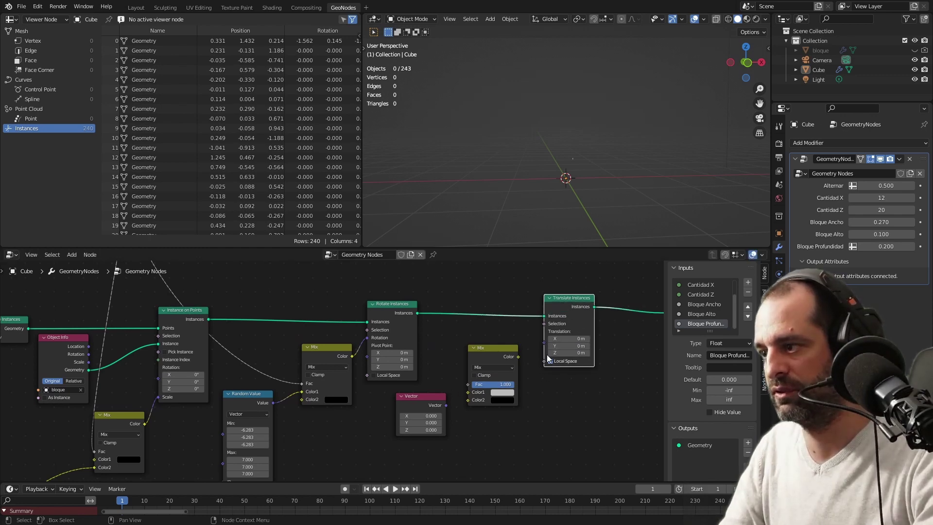
key(space)
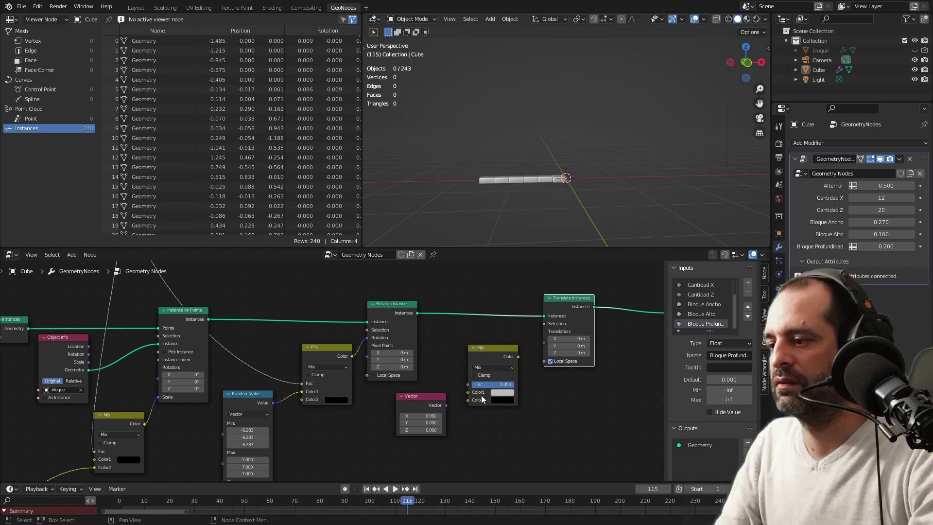
Step: Set the new Mix's second colour, feed the Vector into Color1, and set Z to 5
click(501, 400)
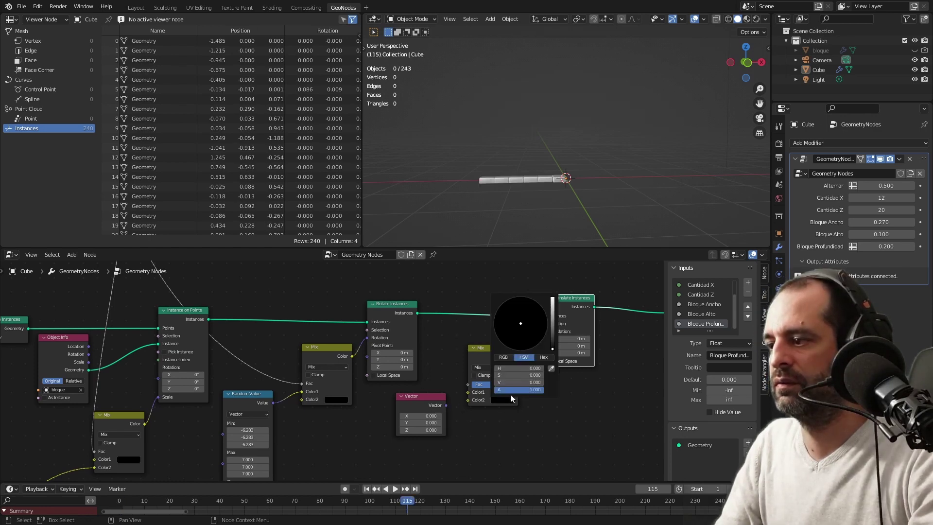
drag(553, 353, 553, 349)
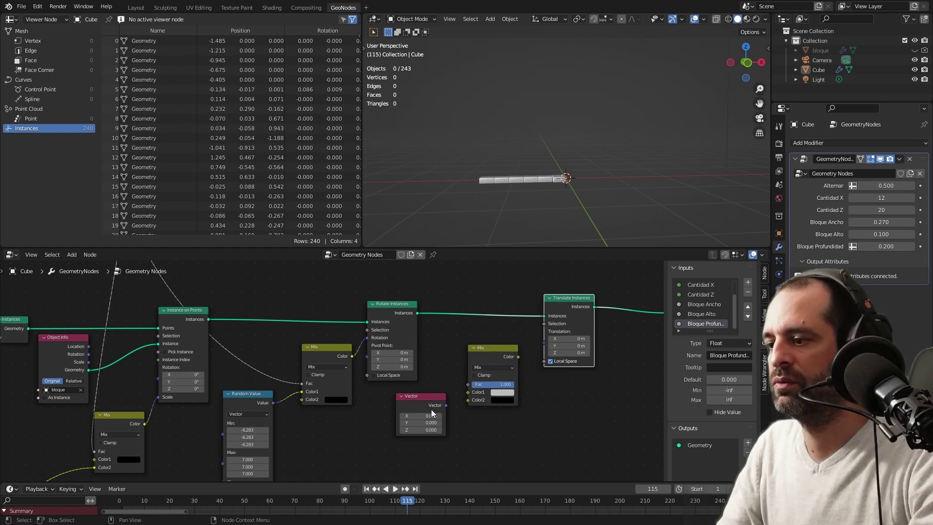
drag(447, 406, 468, 393)
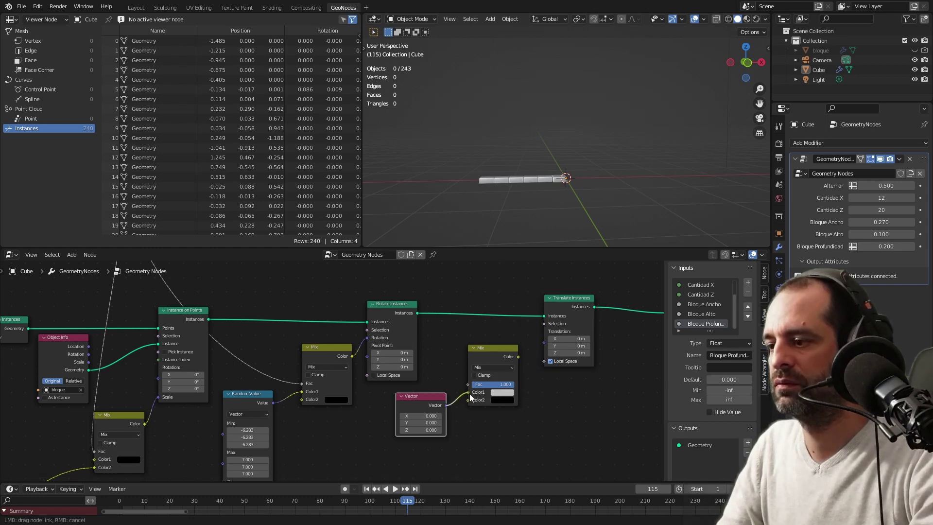
click(414, 429)
text(5)
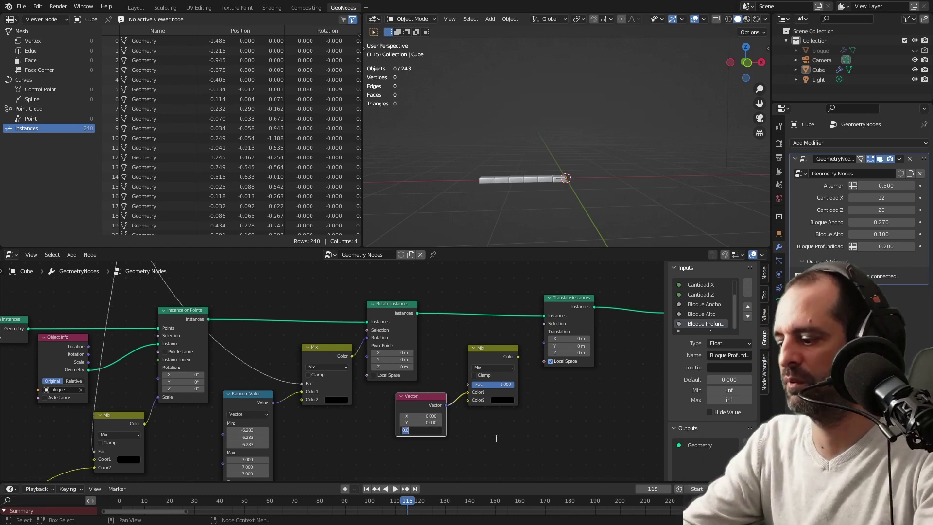
key(Return)
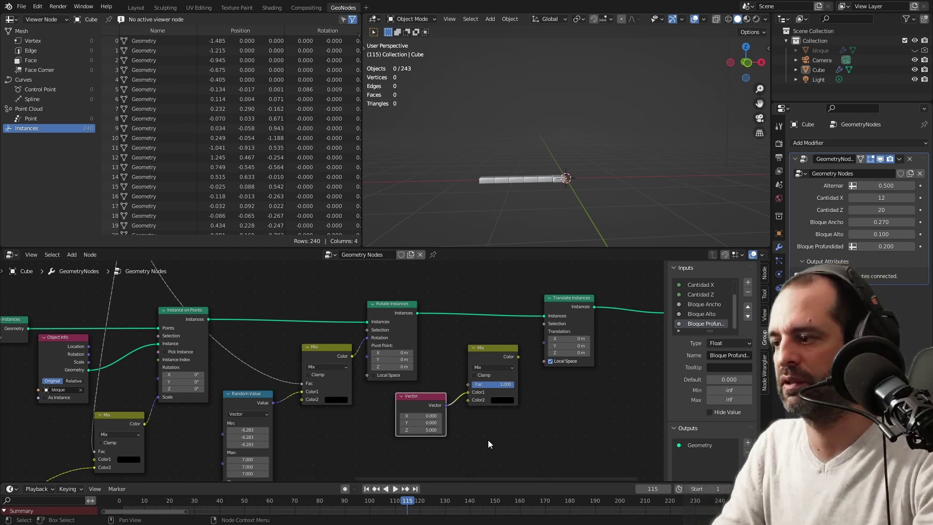
Step: Drive Translate Instances' Translation with the new Mix, its factor taken from the Float Curve
scroll(488, 440, down, 1)
drag(508, 348, 513, 347)
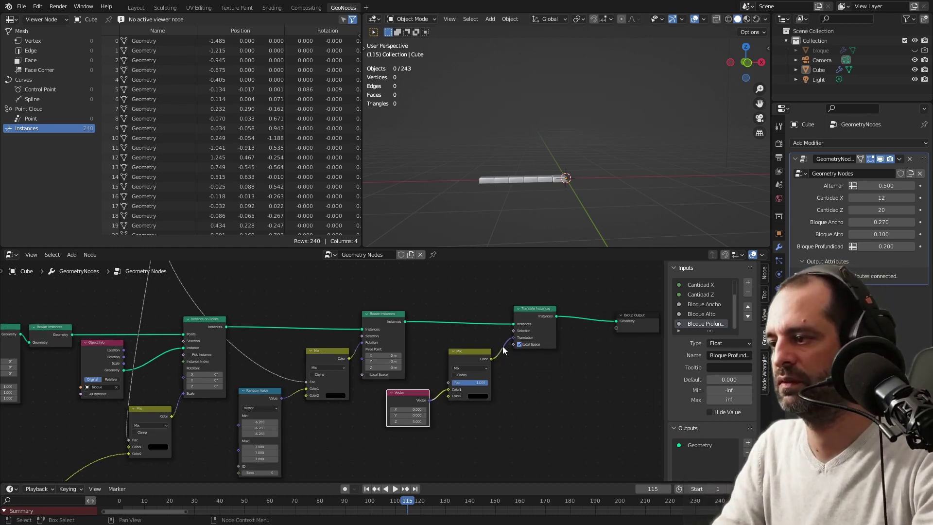
scroll(360, 311, down, 3)
middle_drag(361, 310, 372, 378)
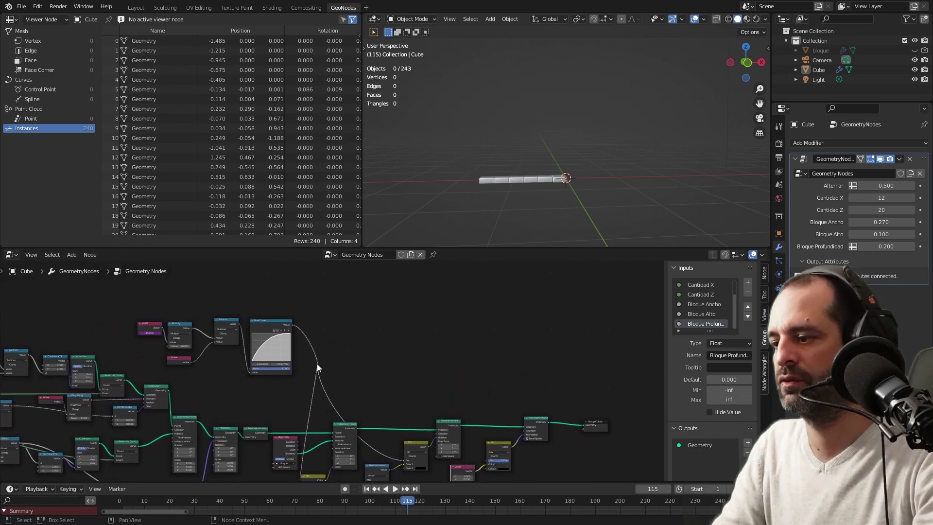
drag(317, 363, 437, 430)
scroll(491, 391, up, 2)
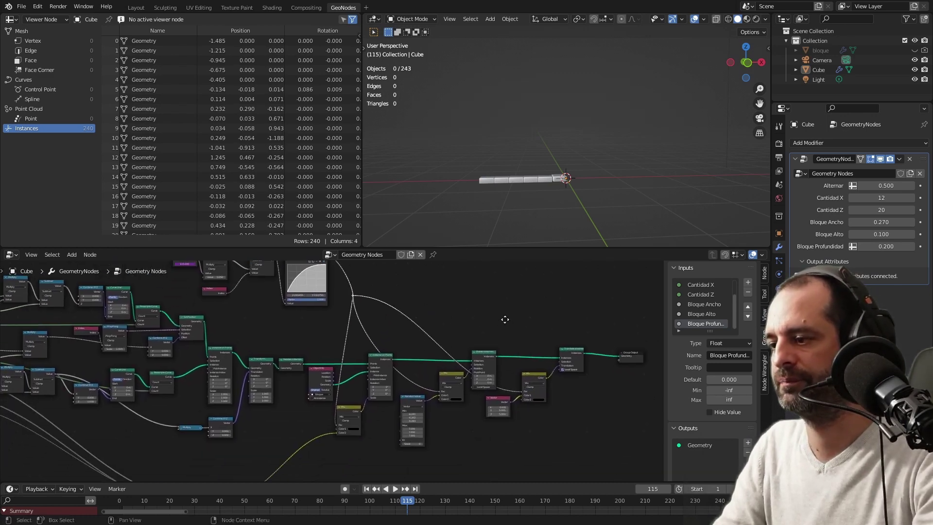
scroll(400, 421, up, 2)
Step: Preview playback while raising the Vector's Z offset to about 270
key(space)
click(238, 500)
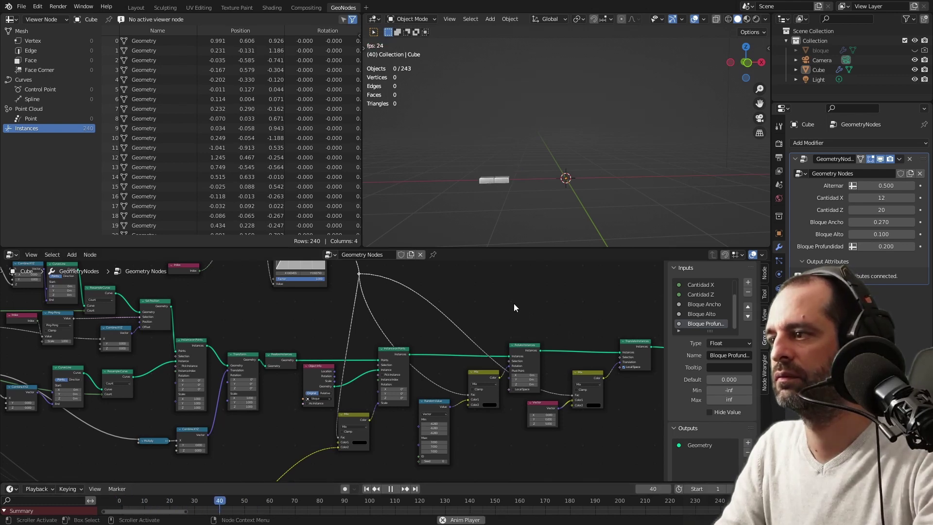
key(space)
scroll(588, 435, up, 2)
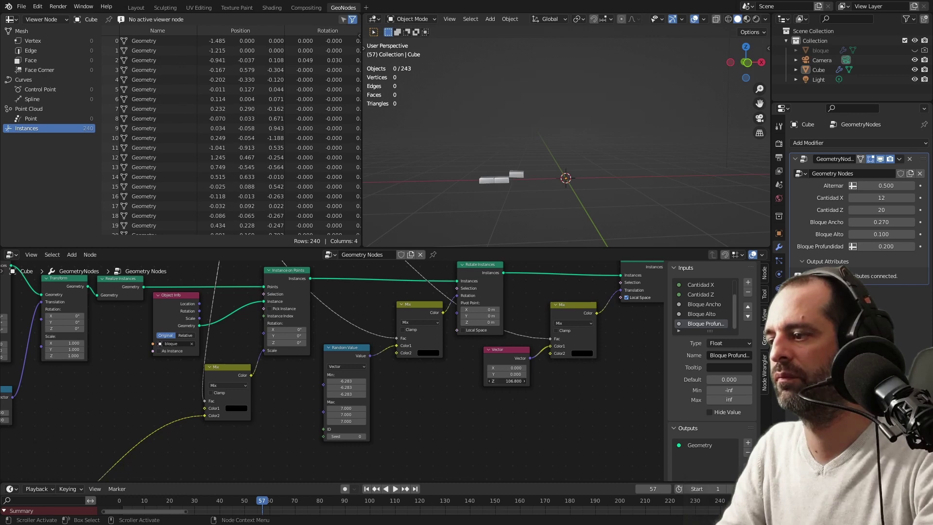
drag(507, 381, 525, 381)
key(space)
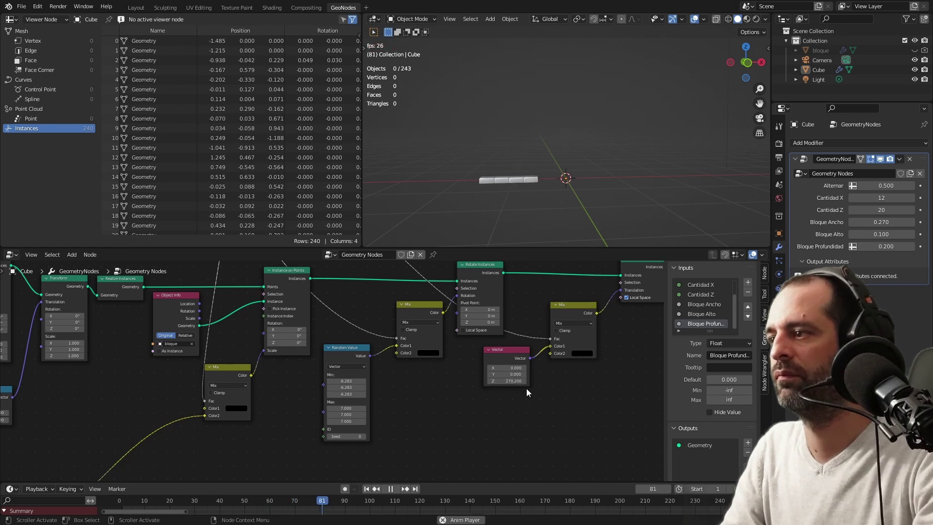
key(space)
scroll(523, 398, up, 1)
scroll(527, 385, up, 1)
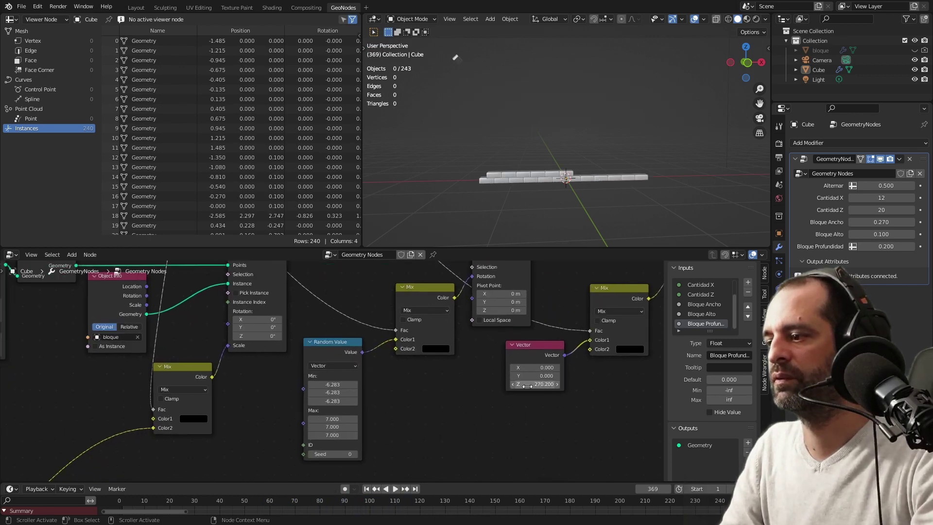
Step: Set the Vector to Z 50 and Y -20, then play to watch bricks fly in
click(538, 384)
text(50)
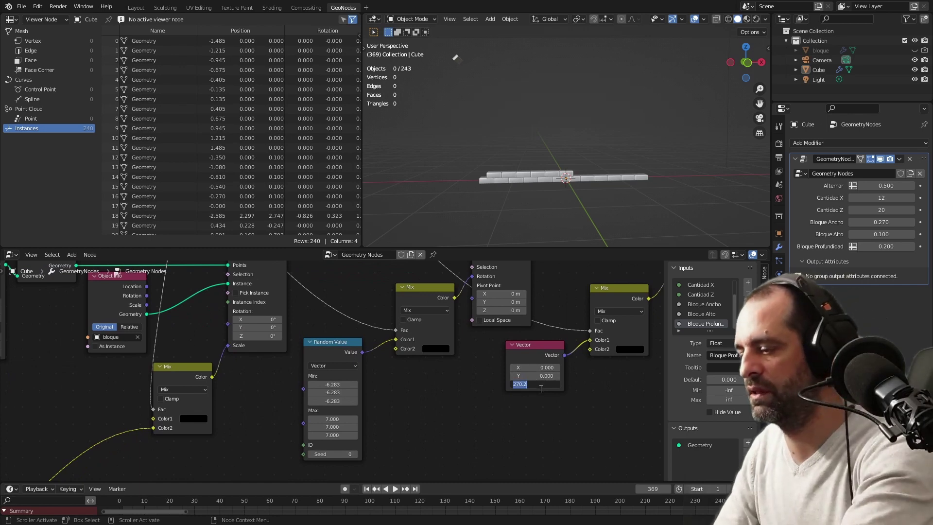
key(shift+Tab)
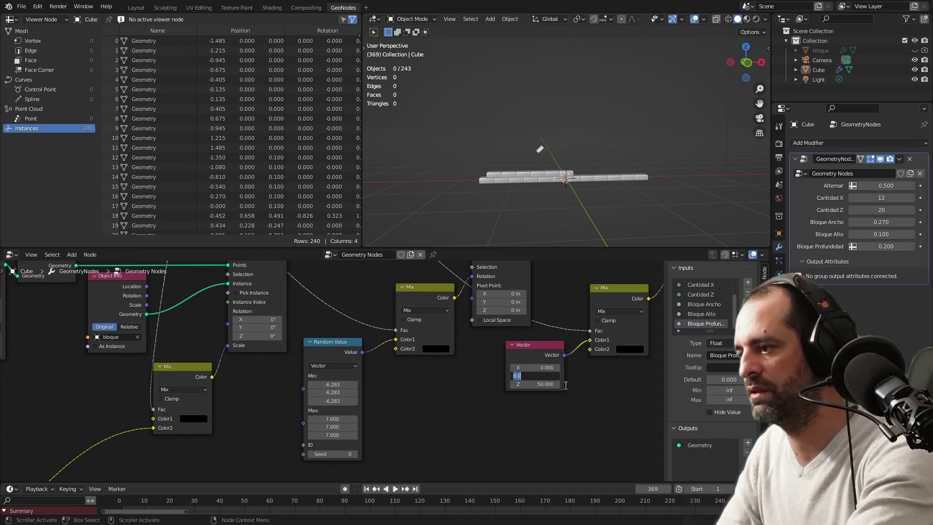
text(-20)
key(Return)
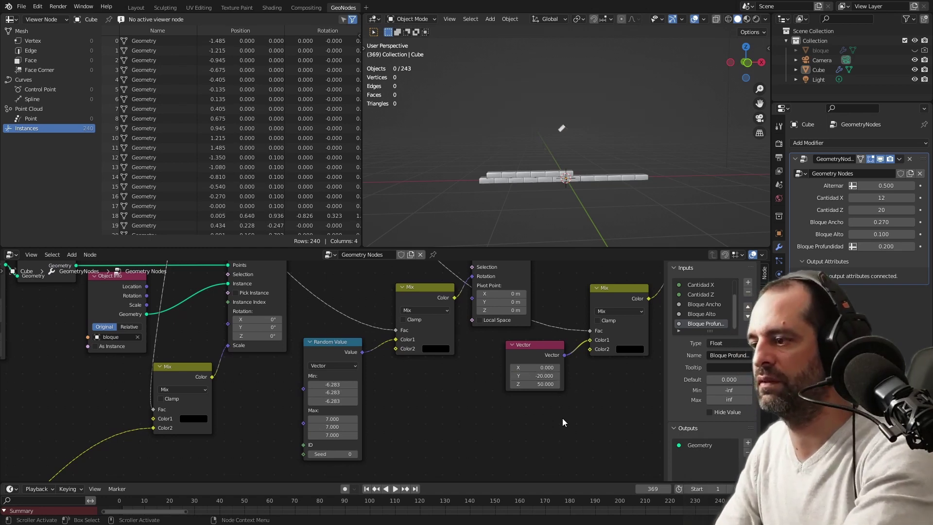
mouse_move(536, 441)
key(space)
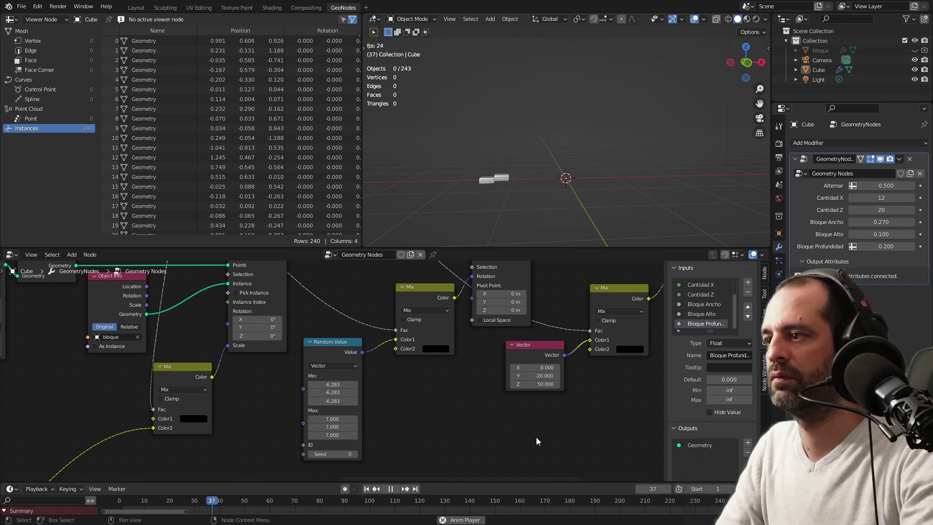
key(space)
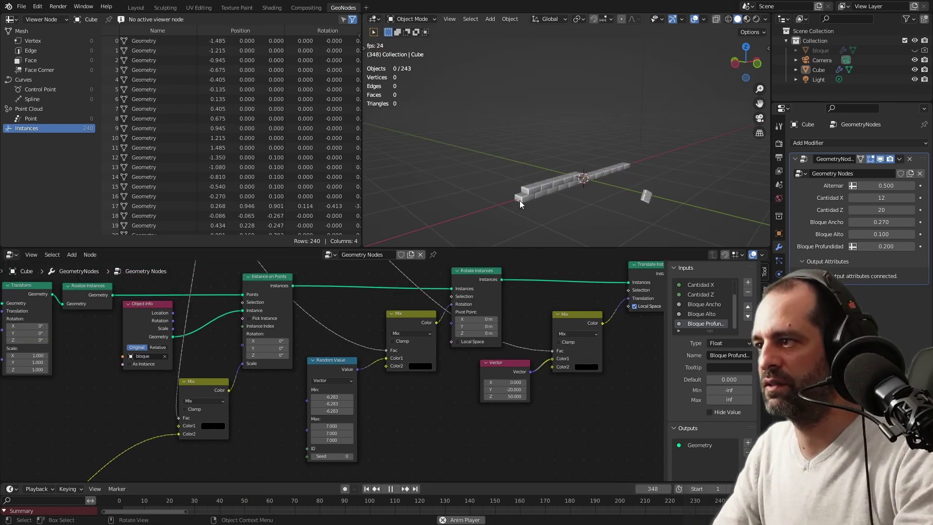
key(space)
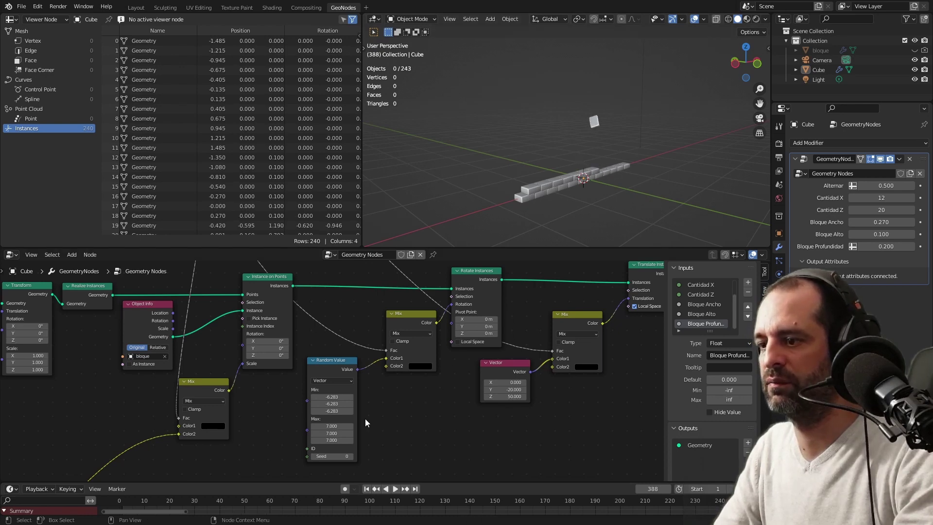
scroll(350, 418, up, 1)
scroll(336, 350, up, 1)
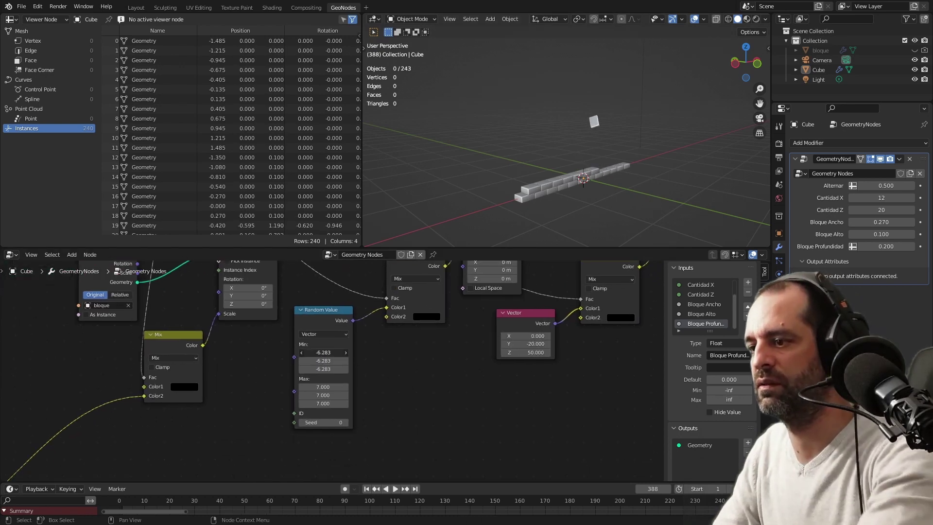
Step: Set all three Random Value minimums to -0.5 and maximums to 0.5
drag(324, 352, 323, 368)
text(-0.5)
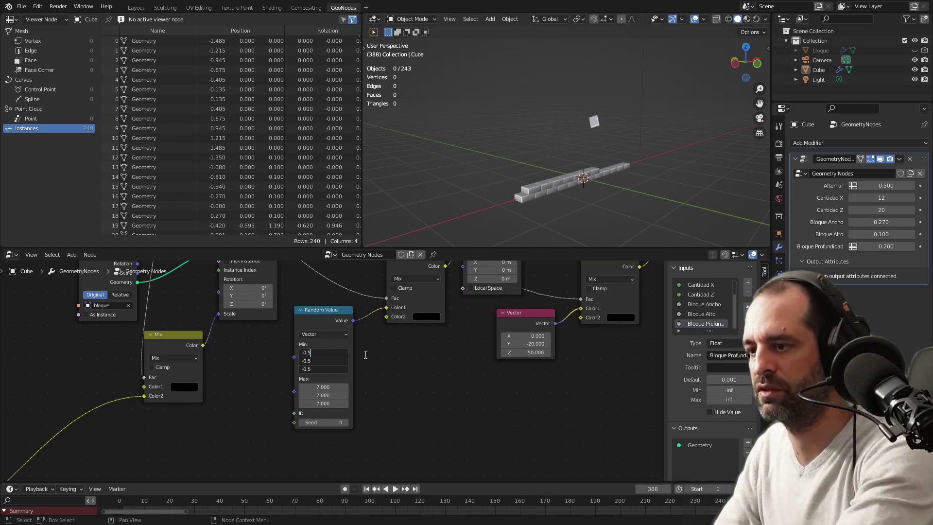
key(Return)
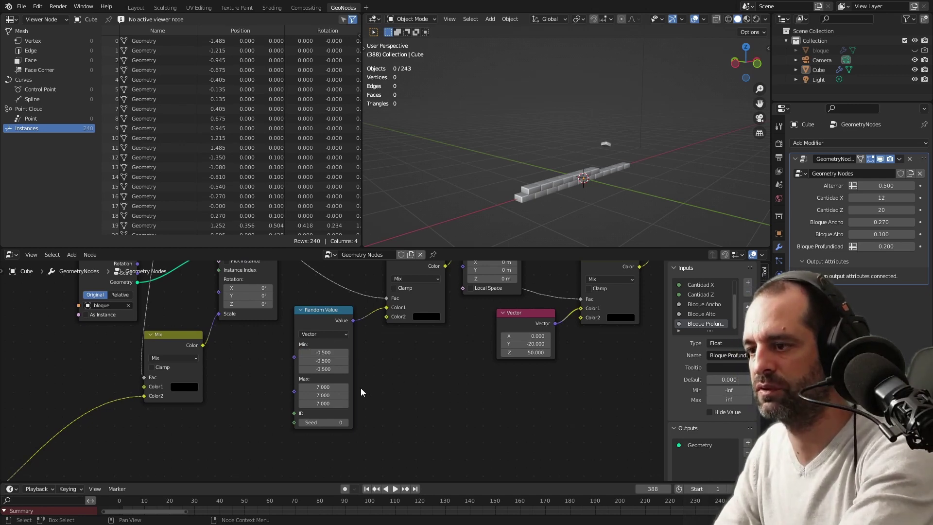
drag(323, 387, 323, 404)
text(0)
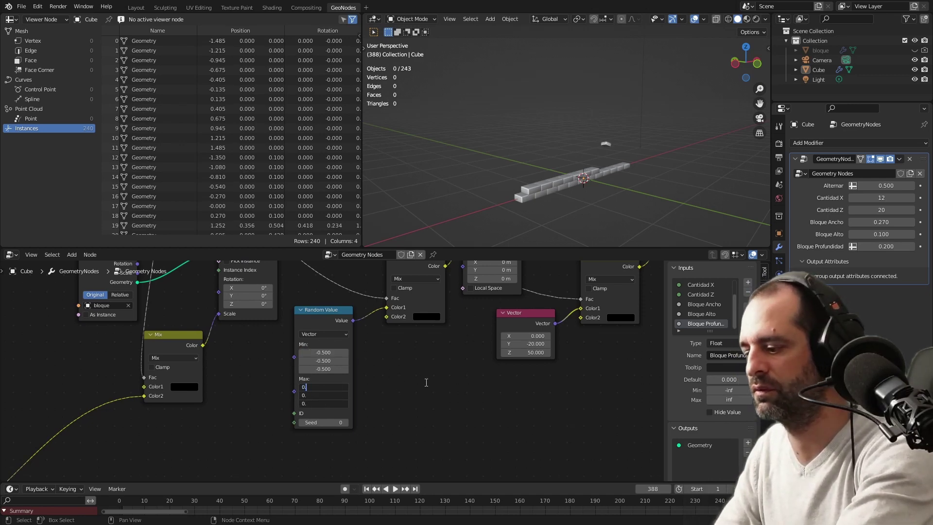
text(.5)
key(Return)
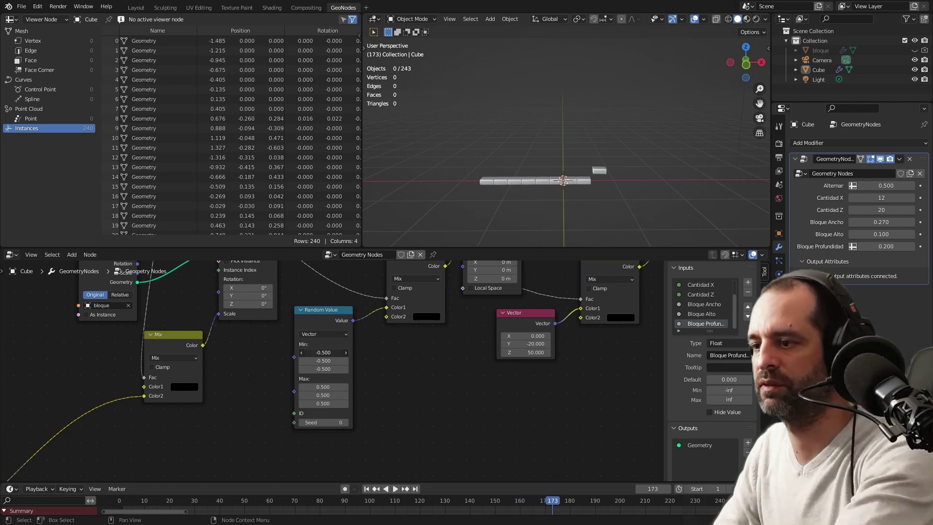
Step: Lower the Random Value minimum to -2 on every axis
drag(324, 353, 324, 369)
text(-2)
key(Return)
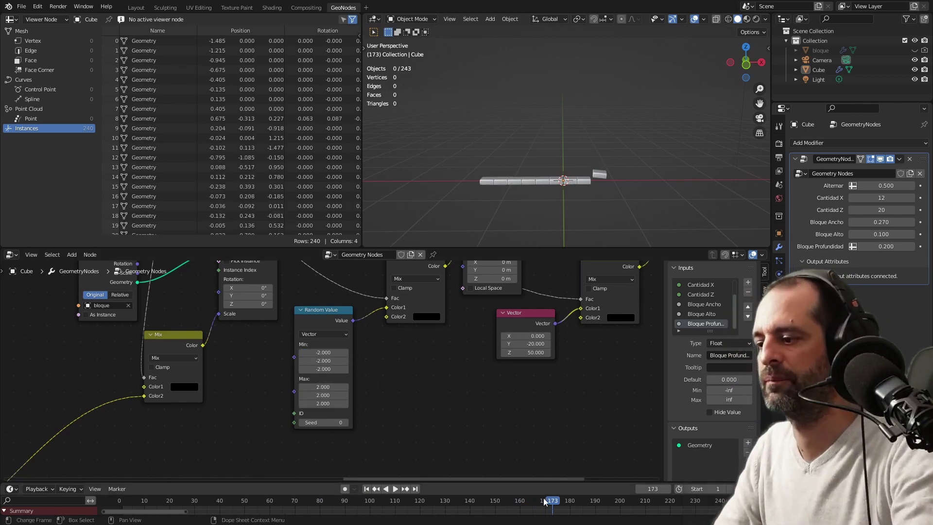
scroll(440, 425, down, 5)
mouse_move(440, 425)
middle_down()
mouse_move(385, 361)
mouse_move(419, 409)
middle_up()
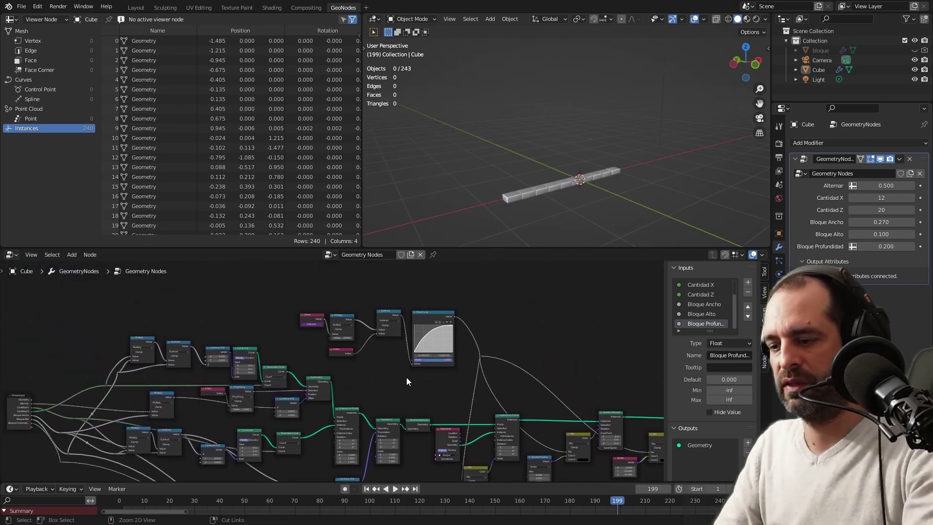
Step: Save the project file
key(ctrl+s)
scroll(363, 375, down, 2)
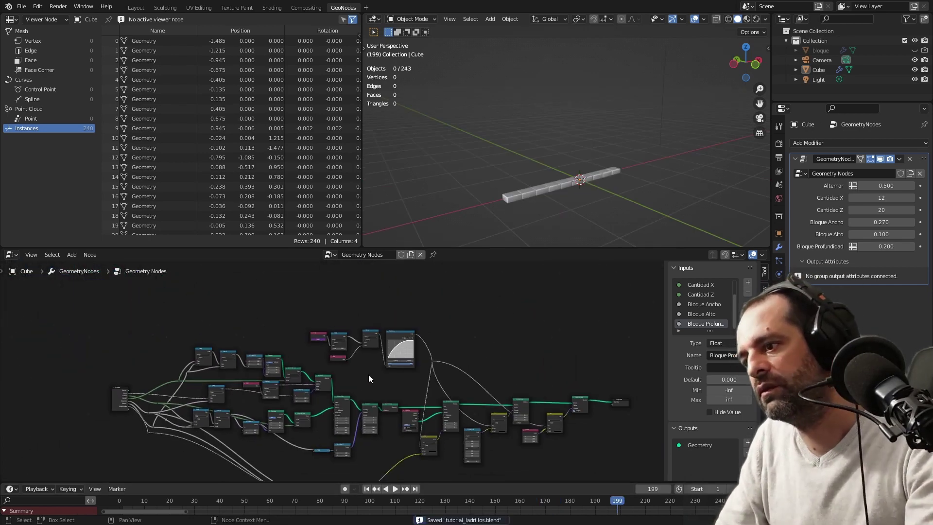
scroll(369, 374, up, 1)
scroll(360, 360, up, 2)
scroll(345, 343, up, 2)
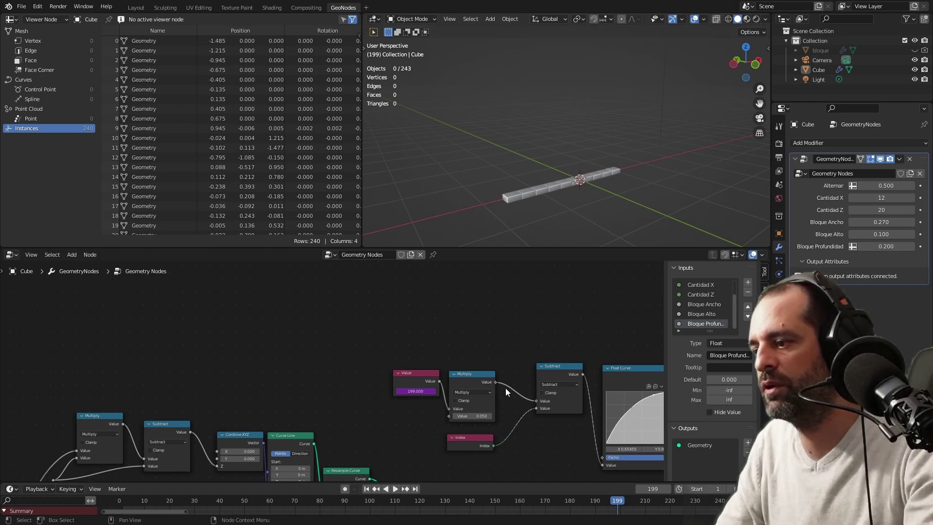
scroll(506, 389, down, 1)
Step: Group the Value, Multiply and Index nodes together and leave the playhead at frame 149
mouse_move(369, 358)
mouse_down()
mouse_move(459, 413)
mouse_move(434, 346)
mouse_up()
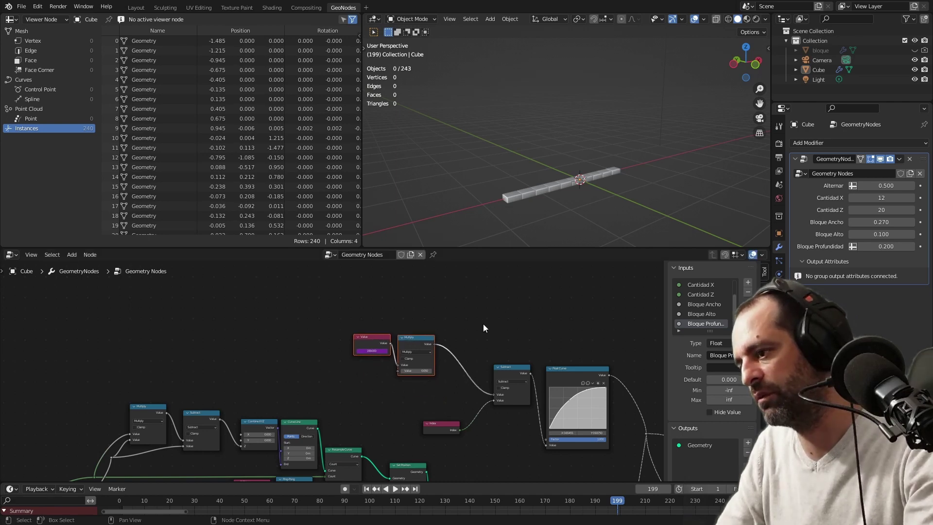
drag(444, 424, 421, 383)
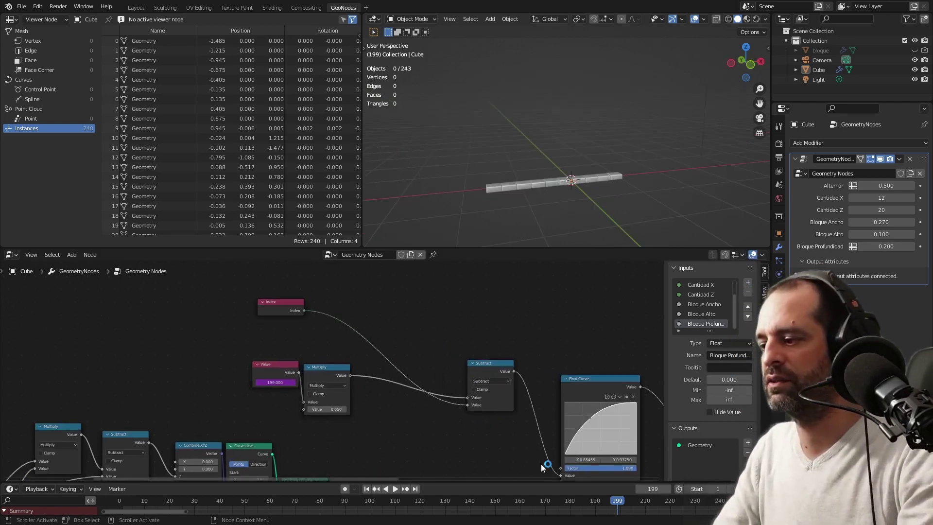
mouse_move(617, 503)
mouse_down()
mouse_move(393, 503)
mouse_move(422, 503)
mouse_up()
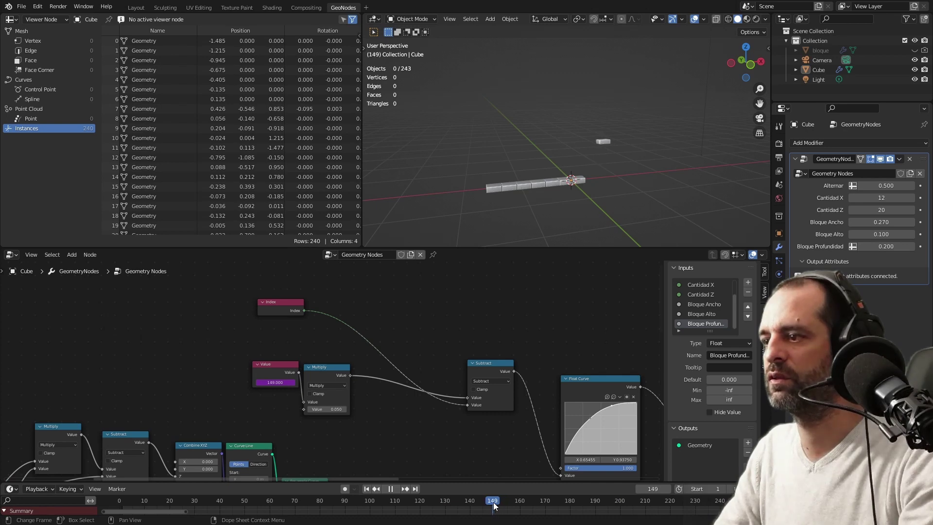
drag(495, 506, 494, 506)
middle_drag(339, 303, 430, 342)
Step: Insert a Multiply math node on the link between Index and Subtract
key(shift+a)
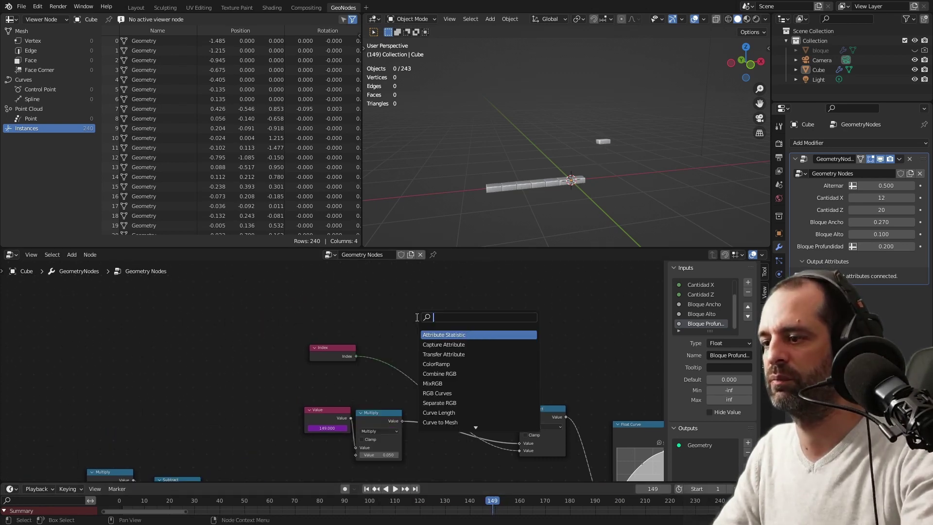
text(add)
key(Return)
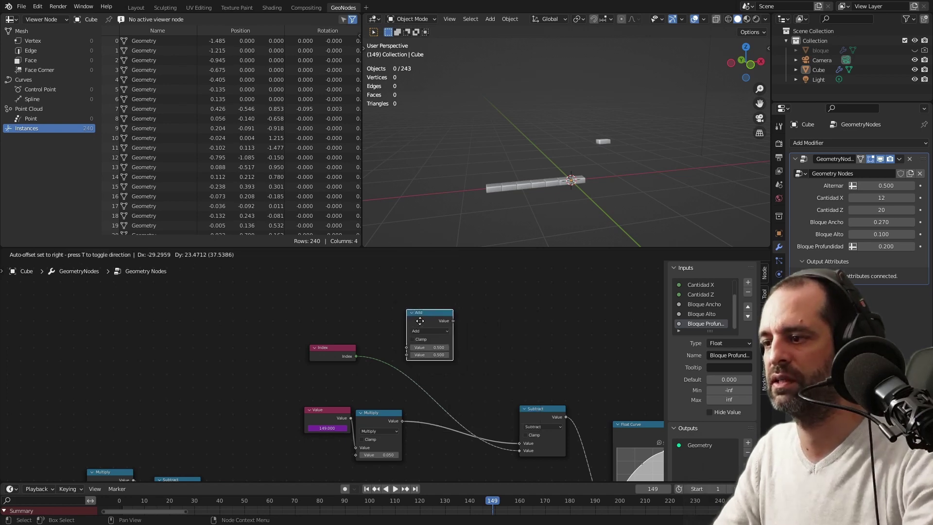
click(407, 318)
click(407, 356)
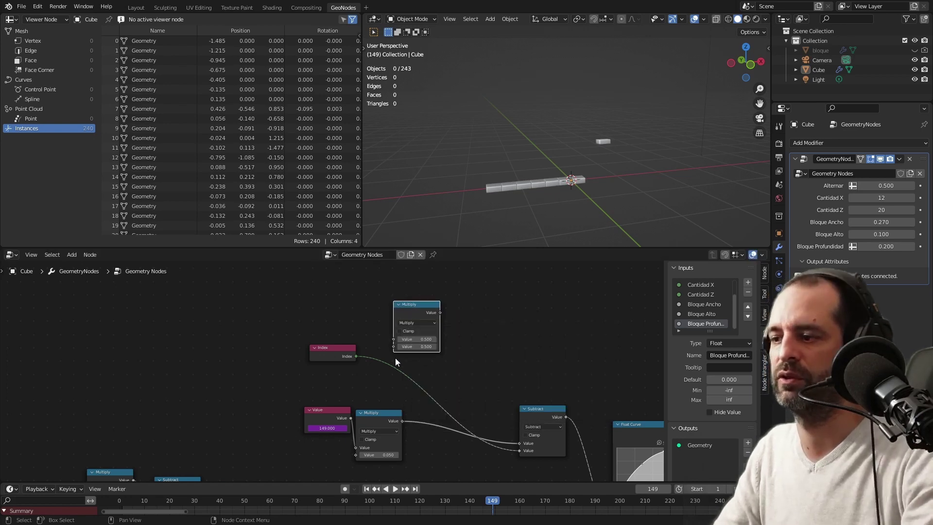
scroll(396, 358, up, 1)
click(449, 340)
key(Return)
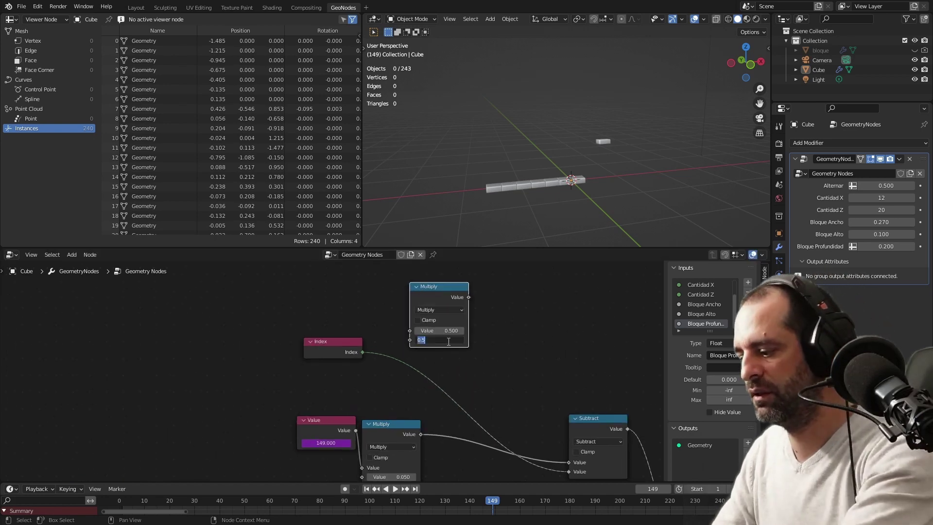
drag(427, 294, 406, 333)
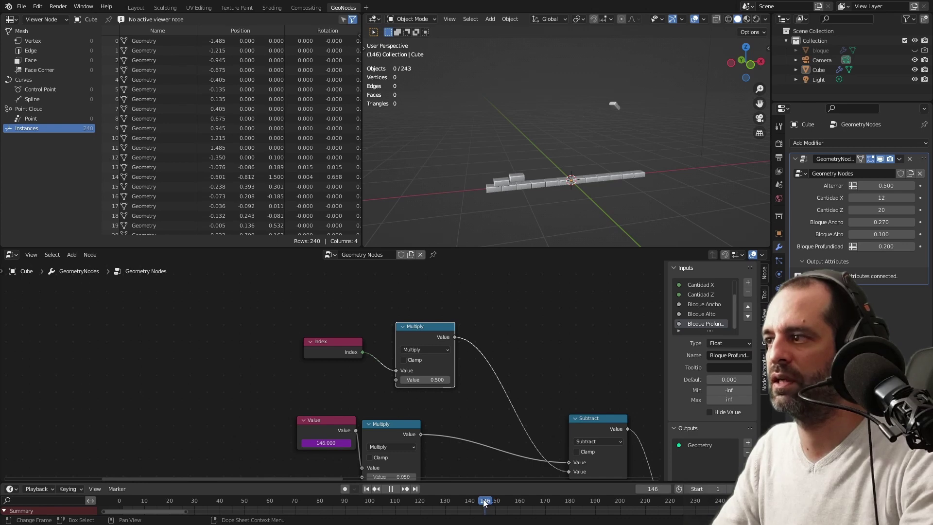
Step: Set the Index multiplier to 0.3 and the frame multiplier to 0.03, replaying the animation
drag(485, 503, 125, 503)
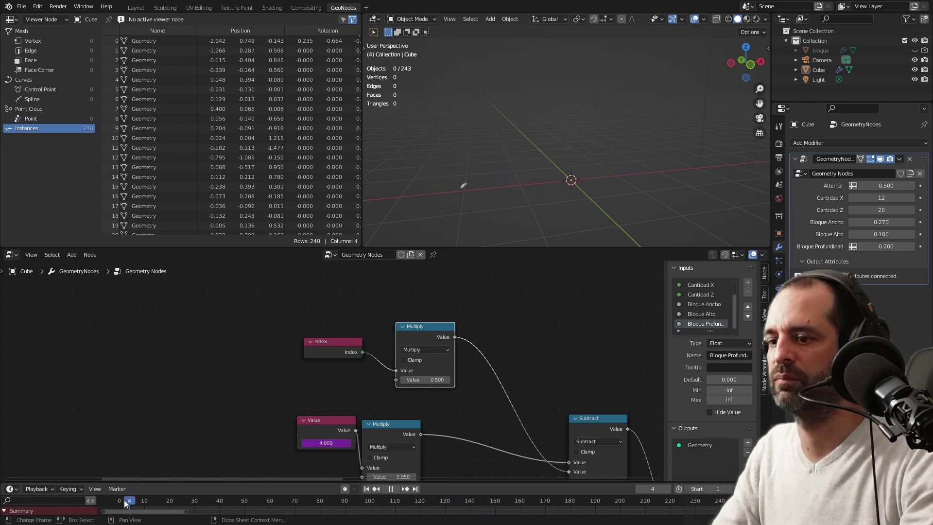
key(space)
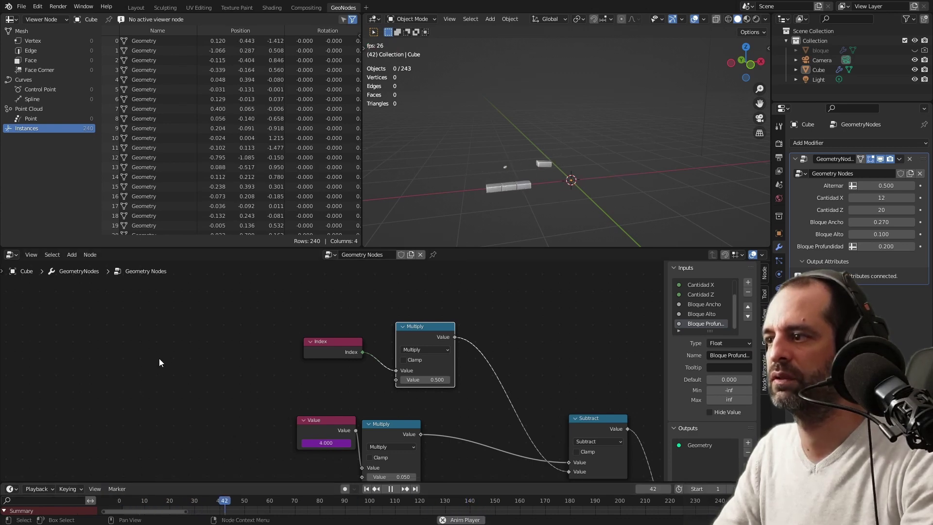
drag(427, 379, 292, 372)
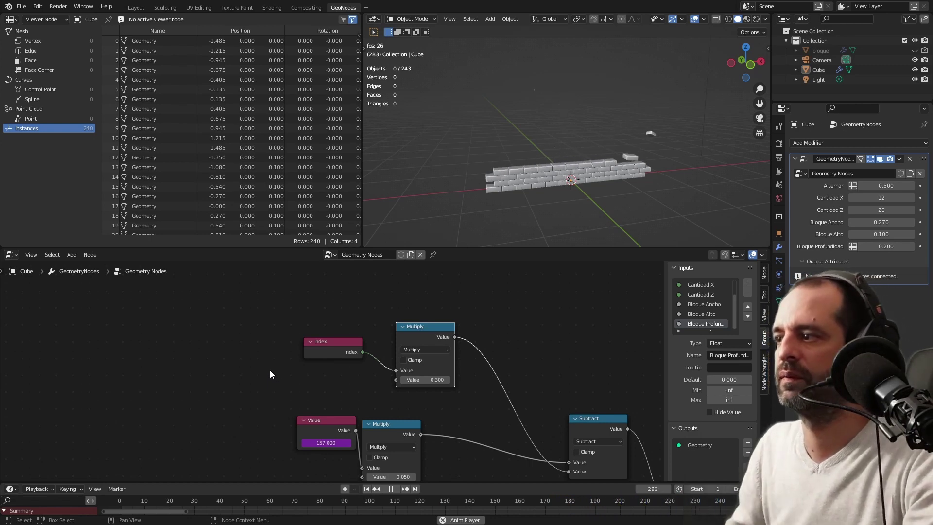
key(space)
key(shift+Right)
middle_drag(269, 370, 274, 323)
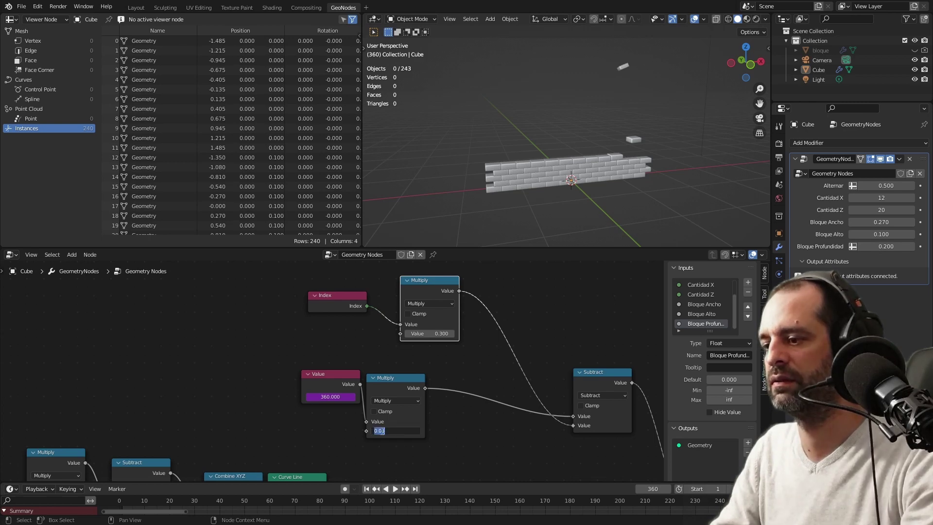
key(Return)
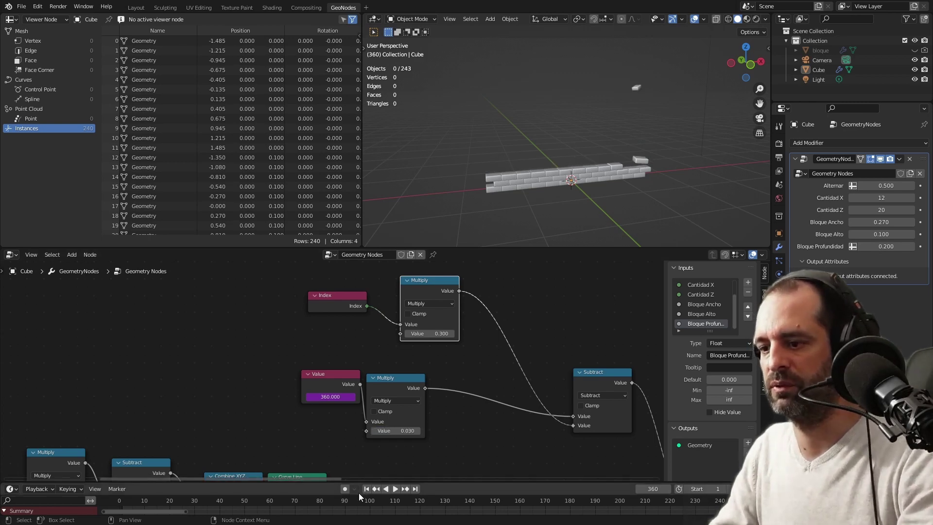
key(space)
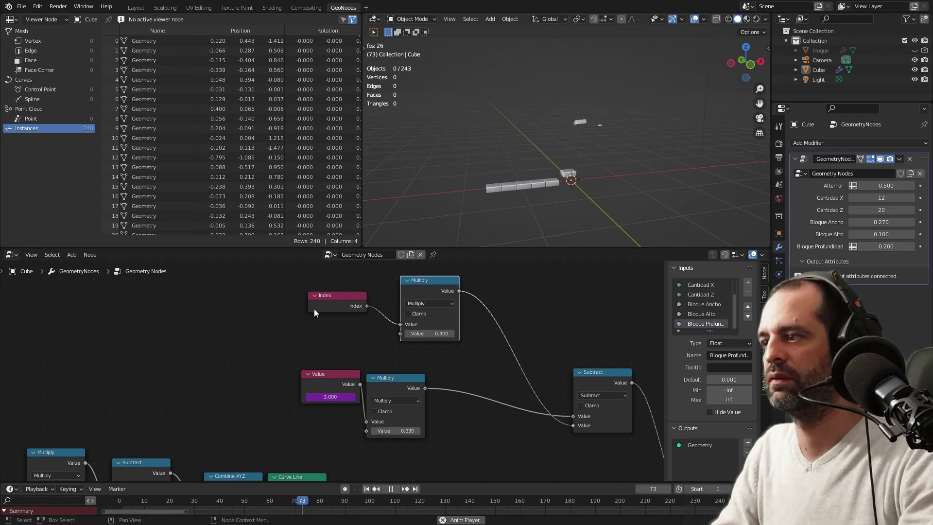
Step: Stop playback and save the project file
scroll(401, 319, down, 2)
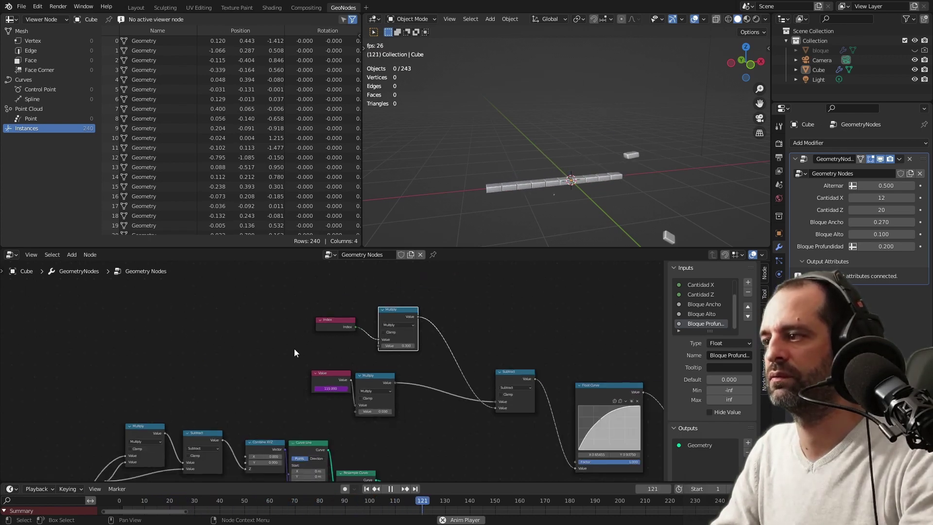
middle_drag(294, 348, 317, 359)
key(space)
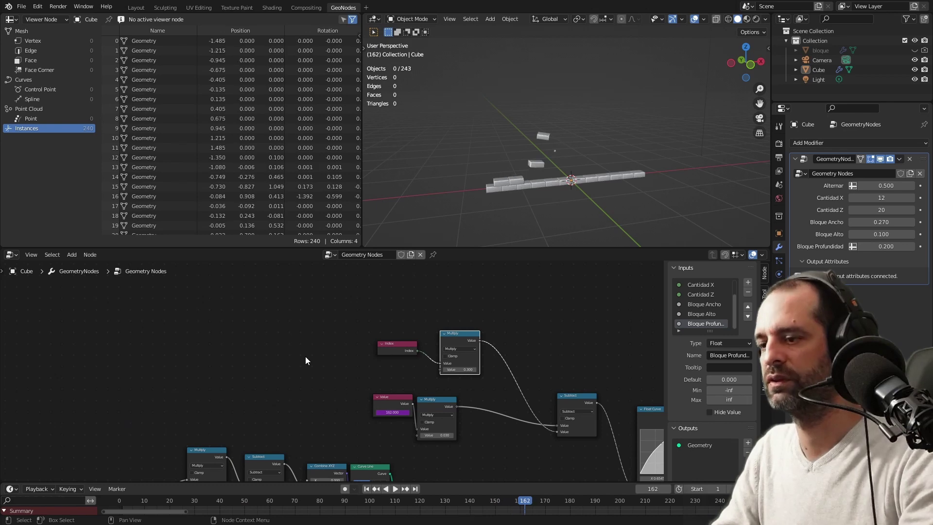
key(ctrl+s)
Step: Move the Index node up beside Multiply and shift the pair slightly left
mouse_move(461, 335)
mouse_down()
mouse_move(384, 330)
mouse_move(380, 316)
mouse_up()
middle_drag(474, 291, 560, 352)
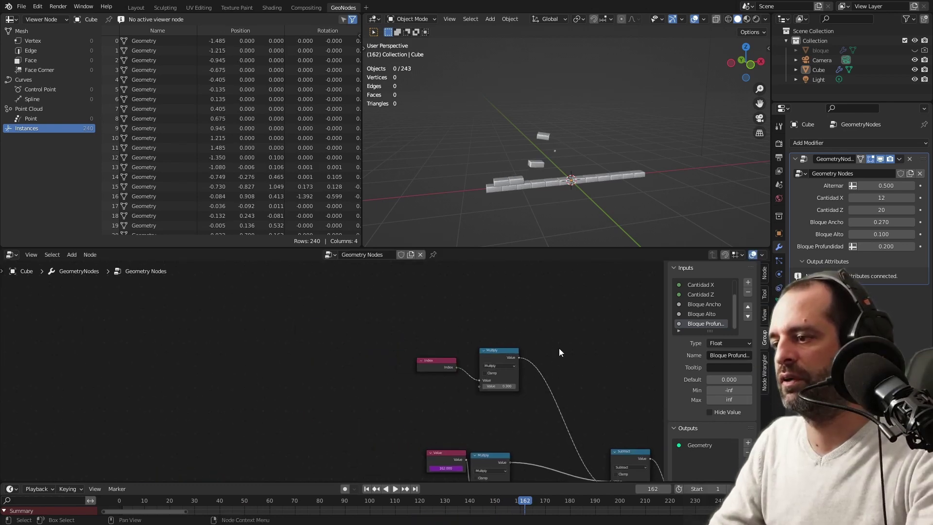
drag(436, 369, 445, 359)
drag(393, 315, 520, 395)
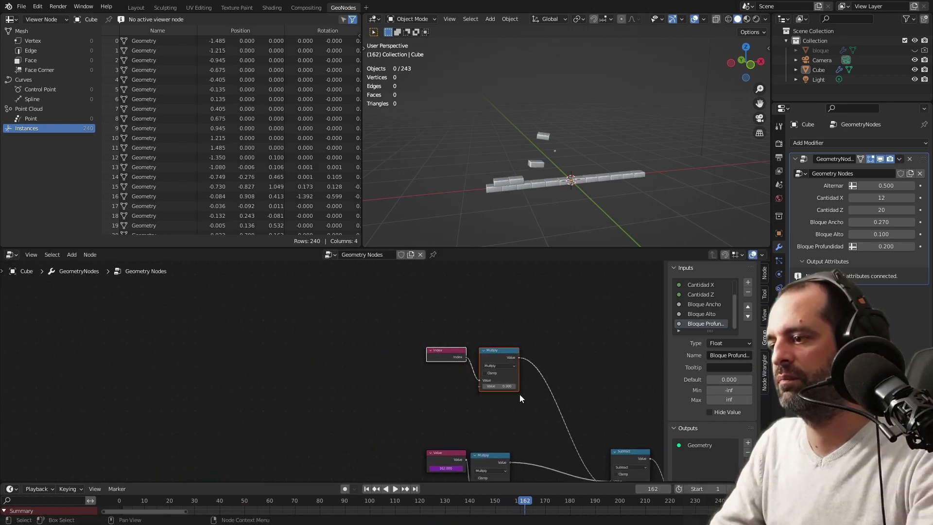
ctrl+scroll(500, 362, down, 5)
drag(404, 358, 396, 356)
click(428, 344)
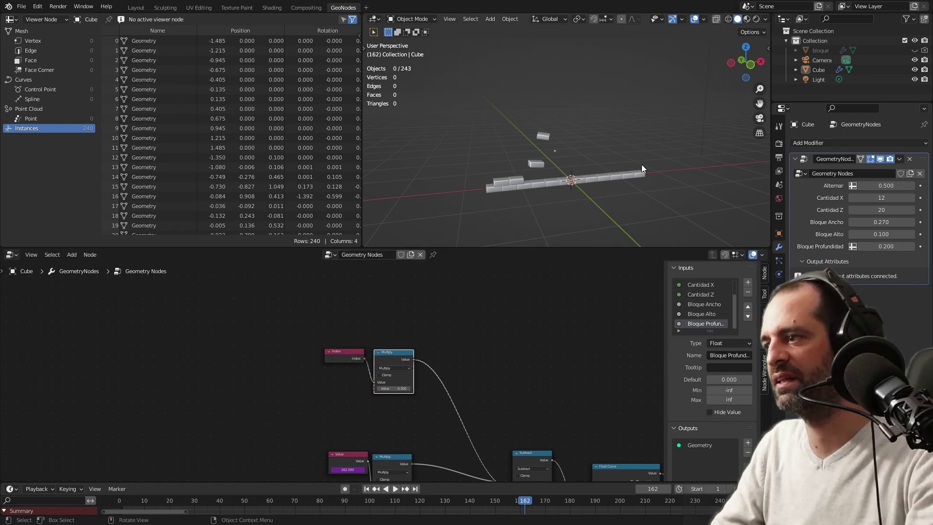
Step: Reposition the Index node further left and up in the node graph
scroll(499, 358, down, 2)
scroll(505, 301, up, 2)
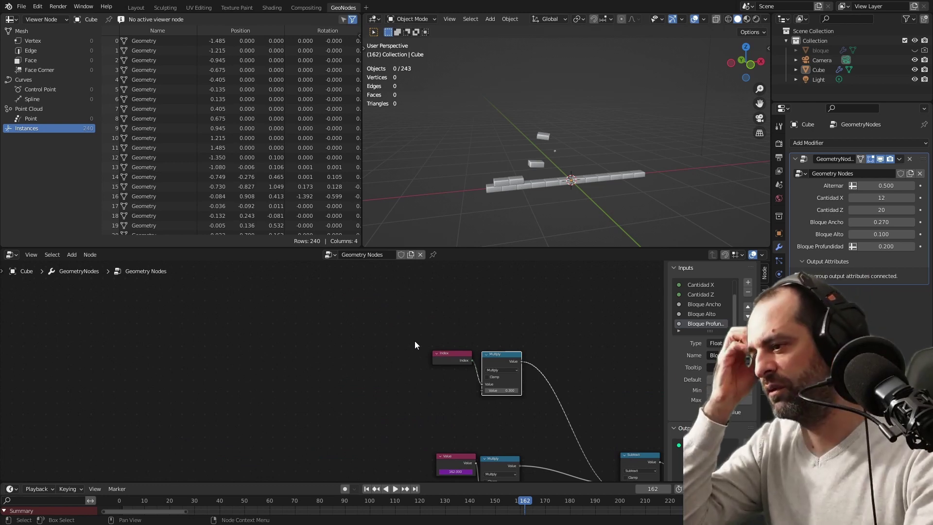
drag(454, 362, 321, 345)
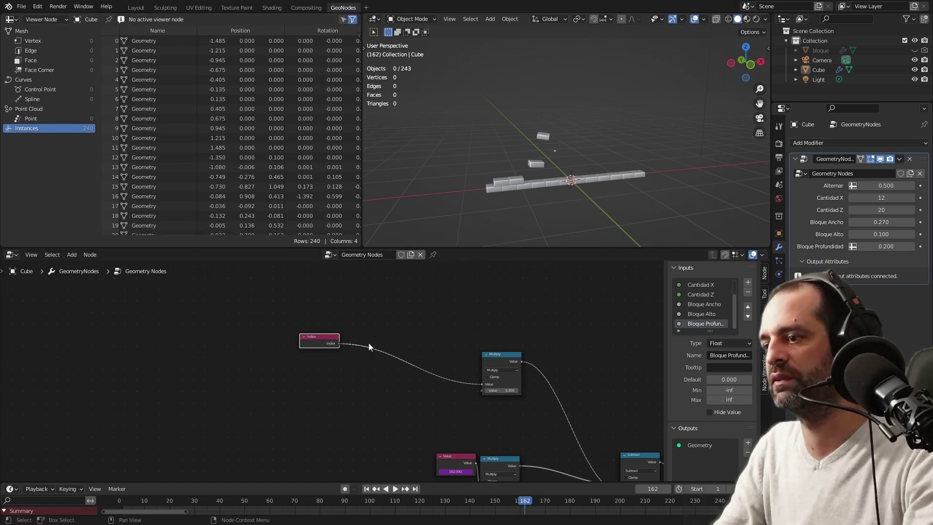
scroll(368, 343, up, 1)
middle_drag(391, 333, 302, 360)
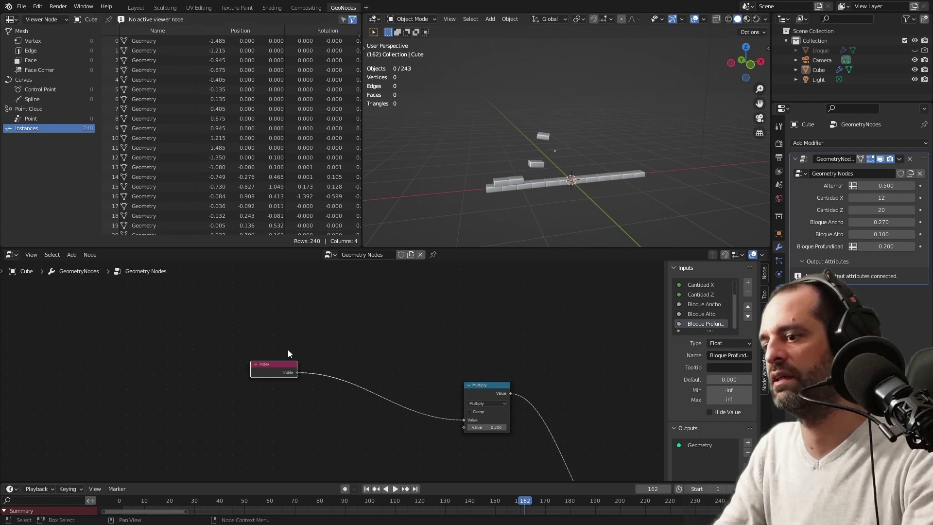
drag(275, 377, 231, 366)
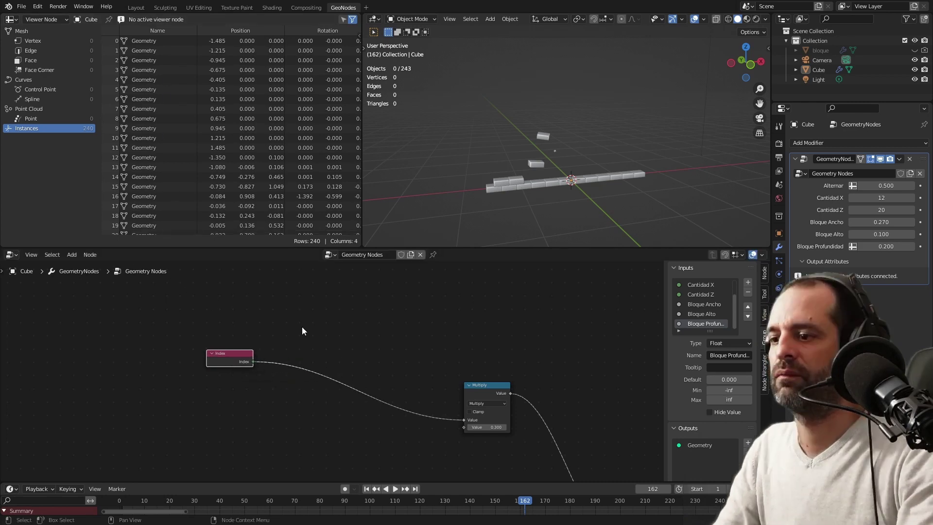
middle_drag(302, 327, 322, 326)
Step: Add an Attribute Statistic node through the node search
key(shift+a)
click(347, 293)
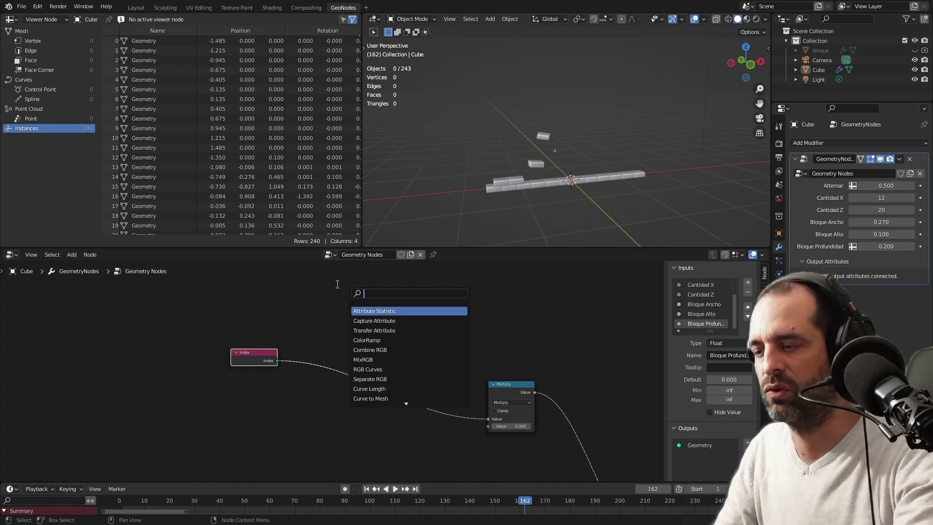
click(374, 311)
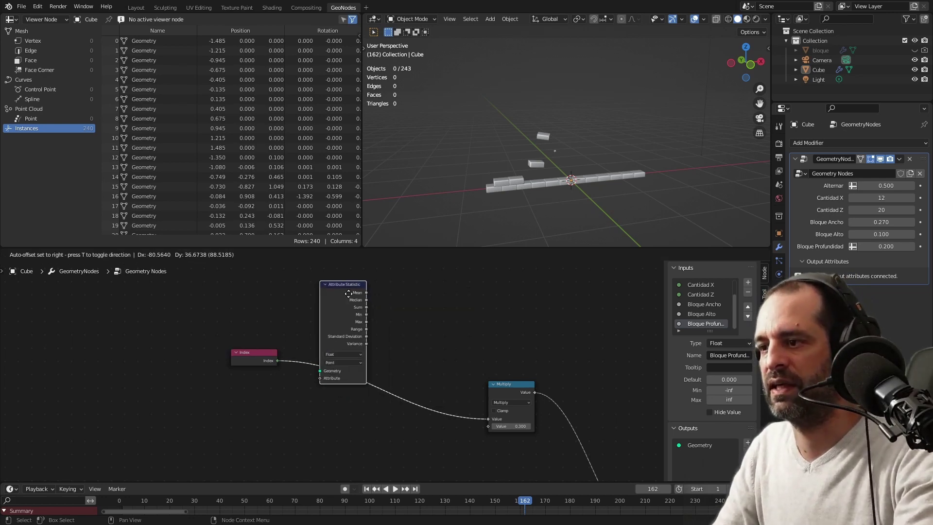
Step: Place the Index node beside the Multiply node
click(383, 276)
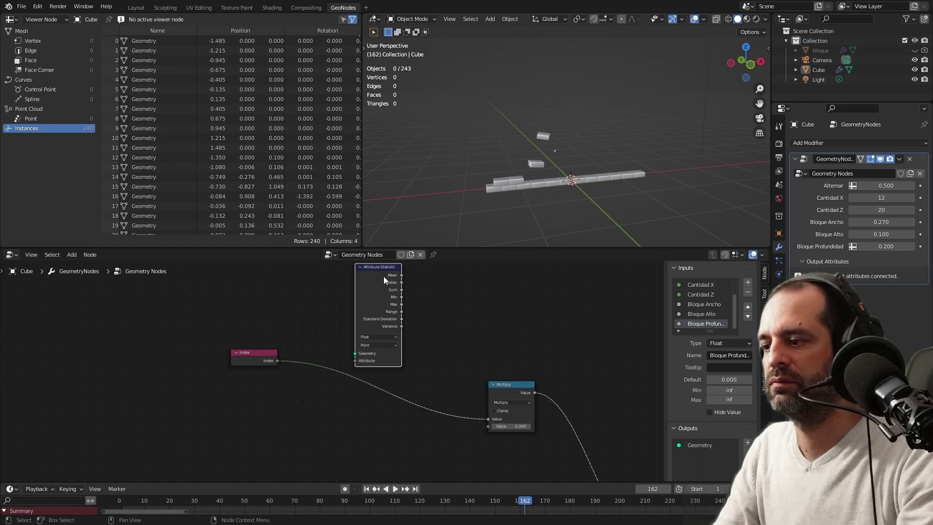
scroll(385, 369, down, 3)
drag(307, 346, 350, 381)
click(392, 381)
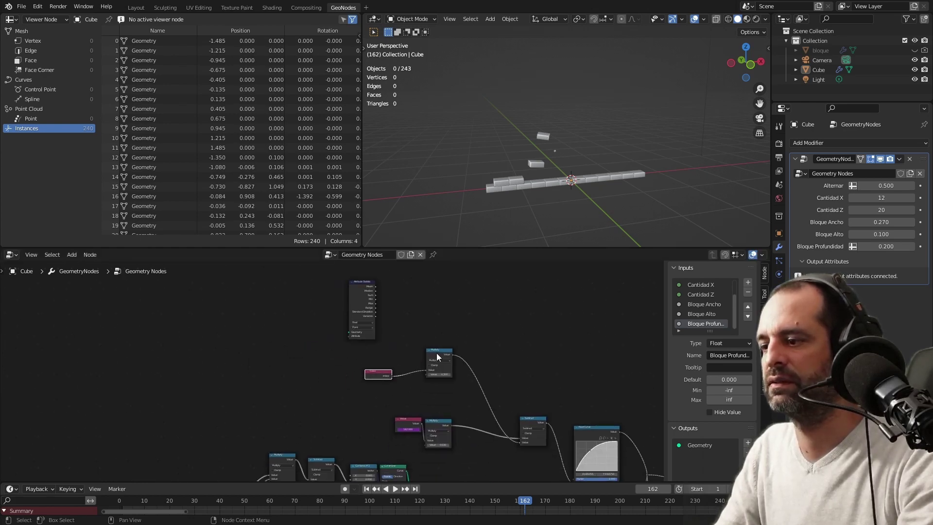
Step: Wrap Index and Multiply in a frame labelled 'Orden'
mouse_move(439, 357)
mouse_down()
mouse_move(411, 380)
mouse_move(436, 403)
mouse_up()
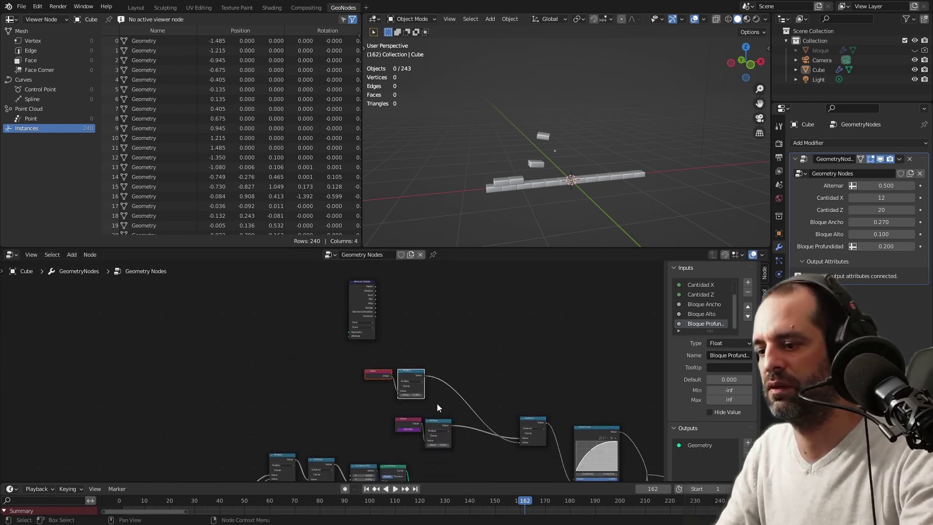
key(ctrl+j)
right_click(398, 366)
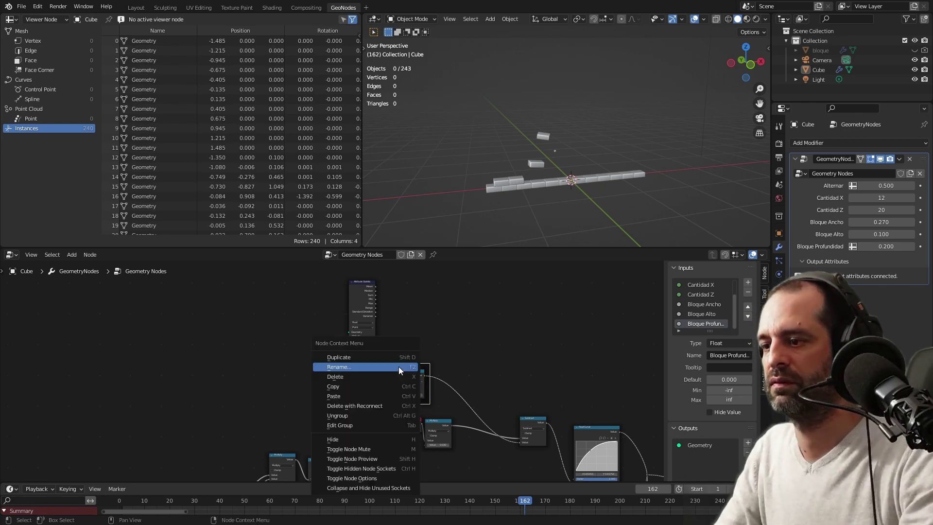
click(393, 366)
text(Orden)
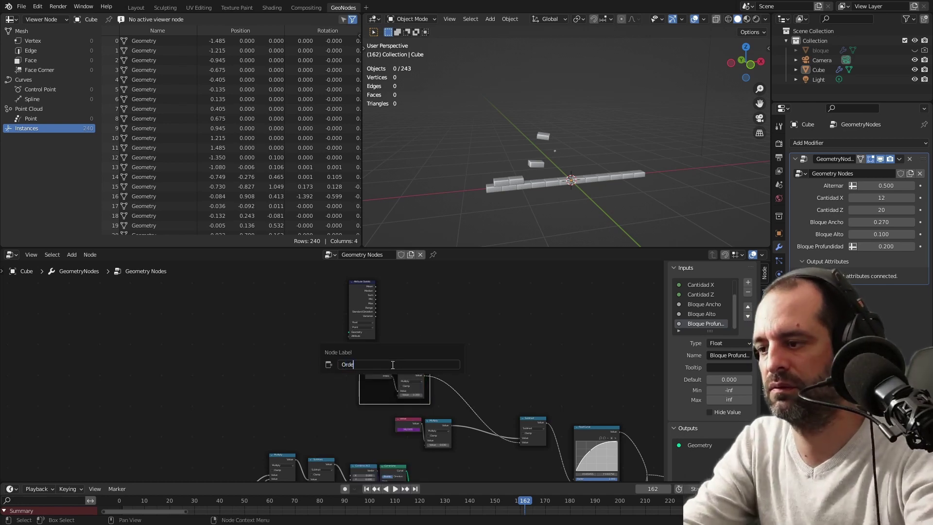
key(Return)
scroll(389, 364, up, 2)
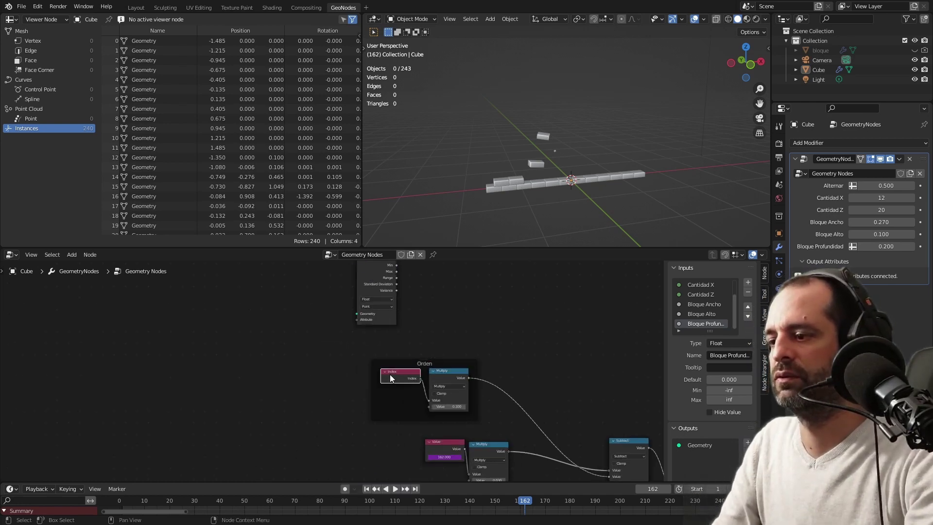
Step: Duplicate the Index node and position the copy next to Attribute Statistic
key(shift+d)
click(370, 378)
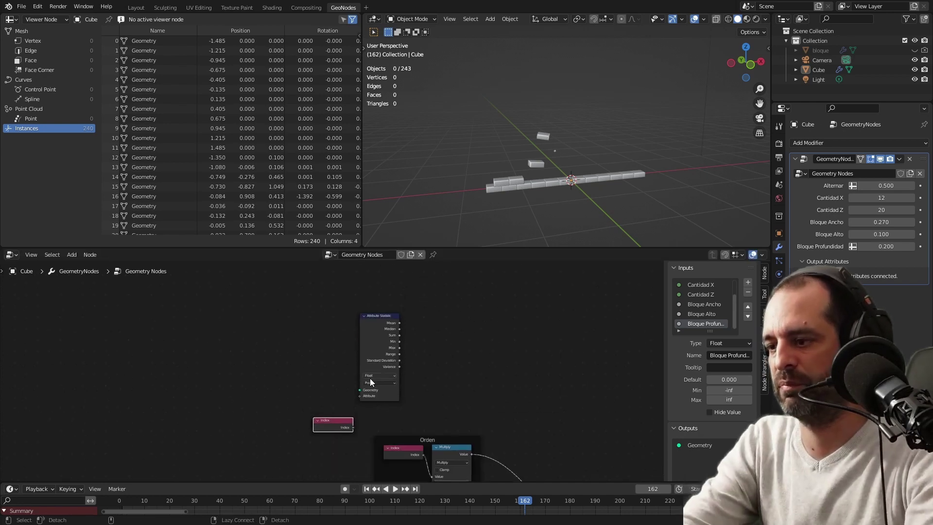
key(g)
click(299, 335)
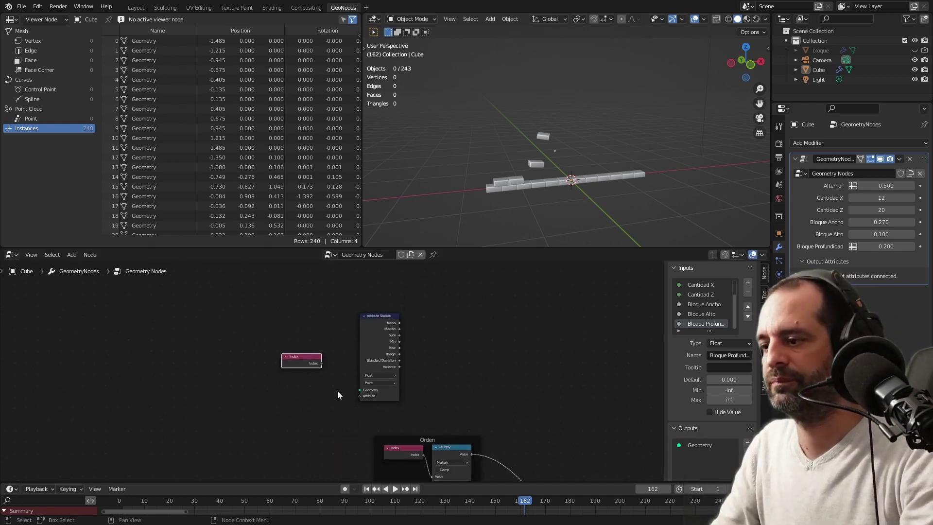
key(g)
click(304, 359)
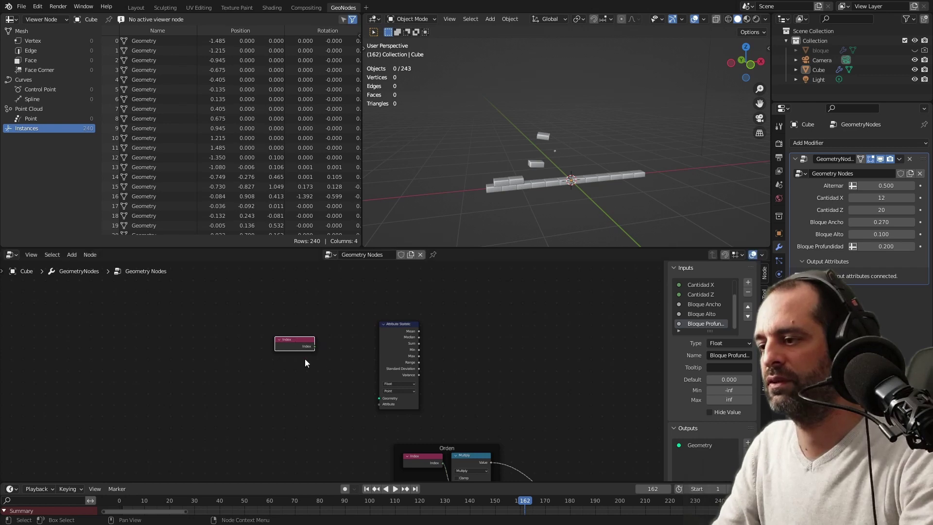
scroll(340, 376, up, 1)
drag(398, 348, 362, 311)
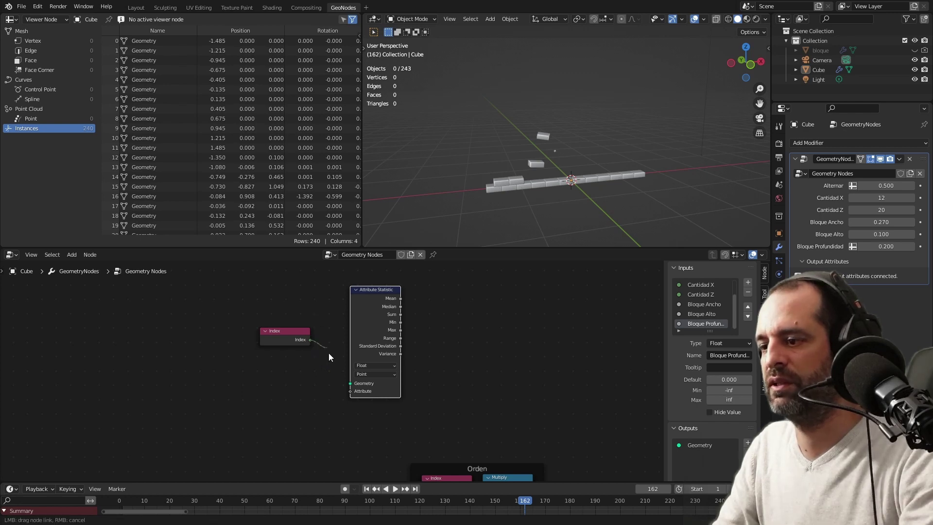
Step: Connect the copied Index to Attribute Statistic's Attribute input and settle its position
drag(350, 392, 350, 392)
scroll(340, 384, down, 2)
scroll(335, 316, down, 1)
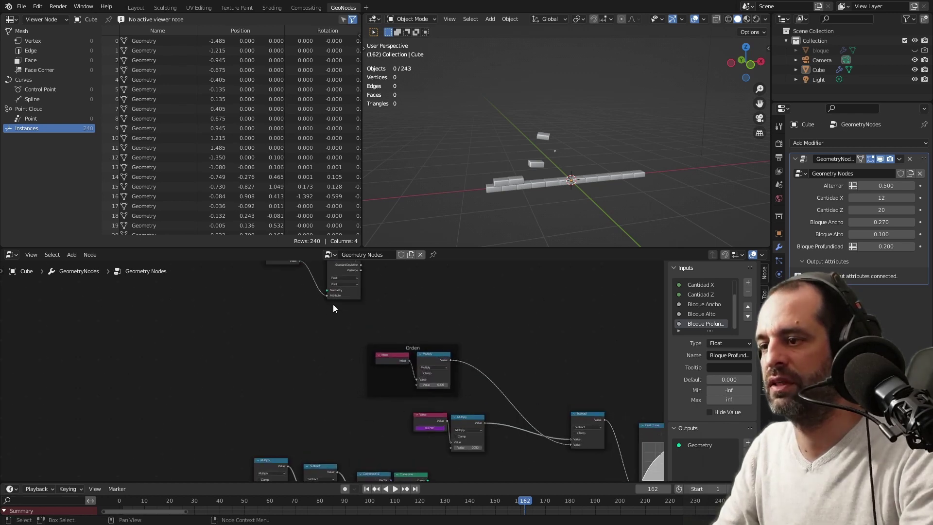
scroll(316, 297, up, 2)
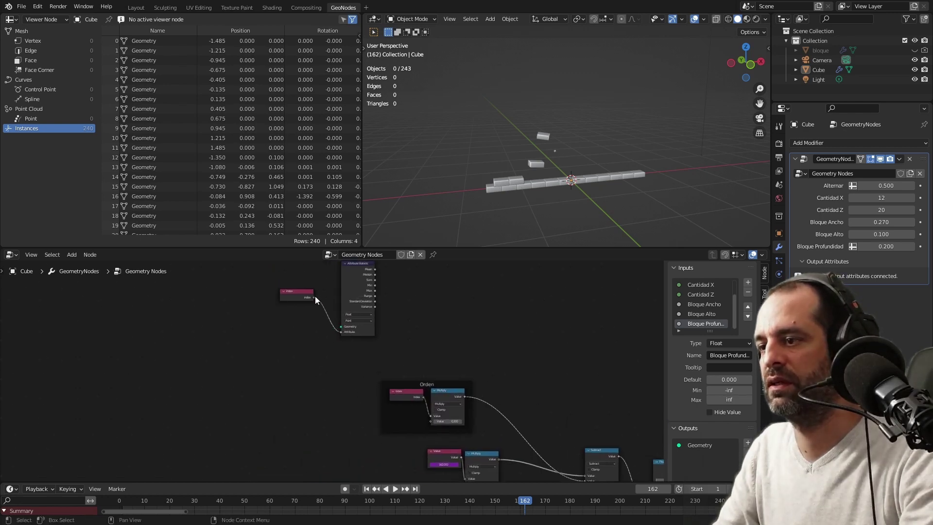
scroll(321, 330, down, 1)
drag(350, 311, 424, 311)
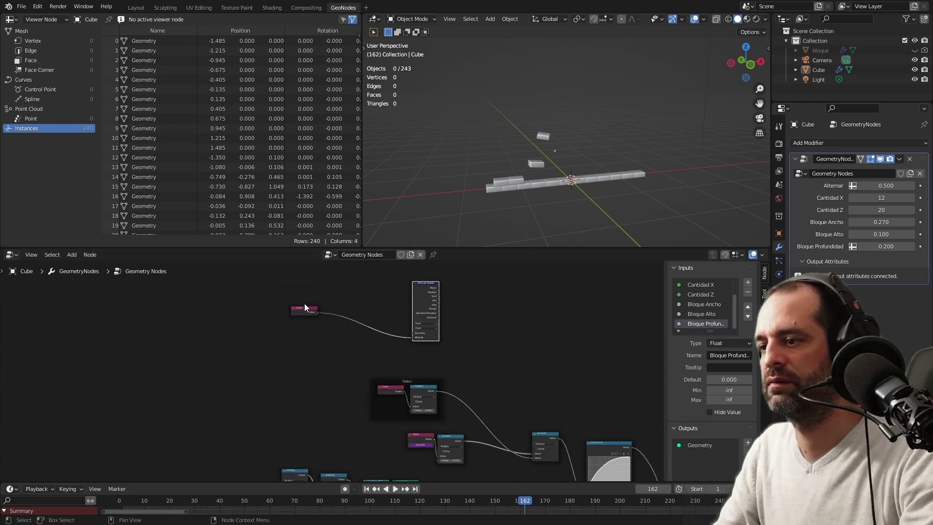
drag(304, 309, 374, 325)
click(374, 324)
scroll(363, 311, down, 1)
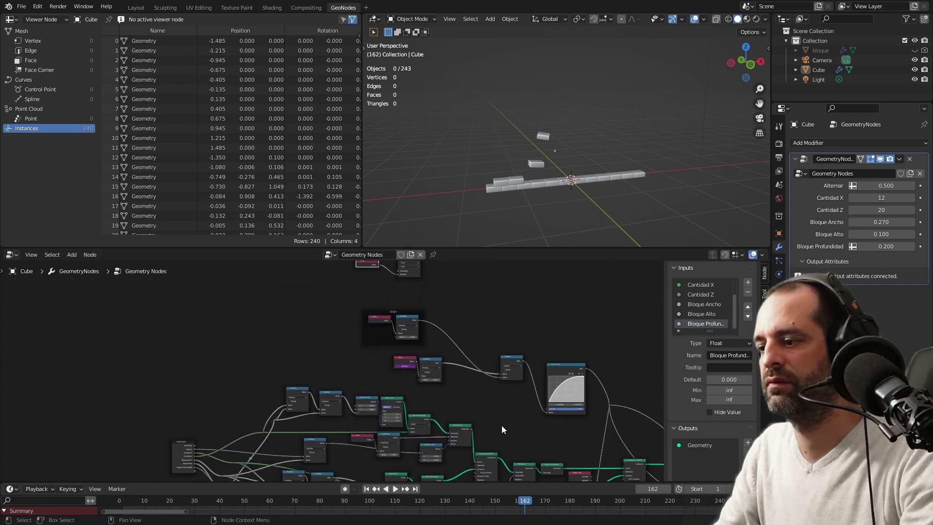
Step: Move the Attribute Statistic node over near the Realize Instances node
scroll(502, 429, up, 2)
middle_drag(450, 389, 357, 368)
scroll(374, 379, up, 1)
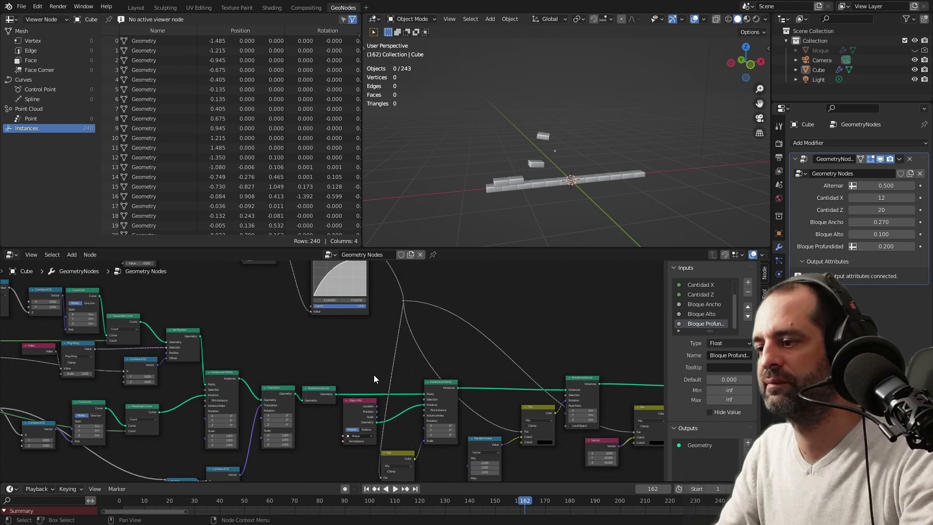
scroll(374, 379, up, 2)
scroll(364, 376, down, 1)
mouse_move(519, 383)
middle_down()
mouse_move(364, 377)
mouse_move(449, 359)
middle_up()
scroll(352, 352, up, 1)
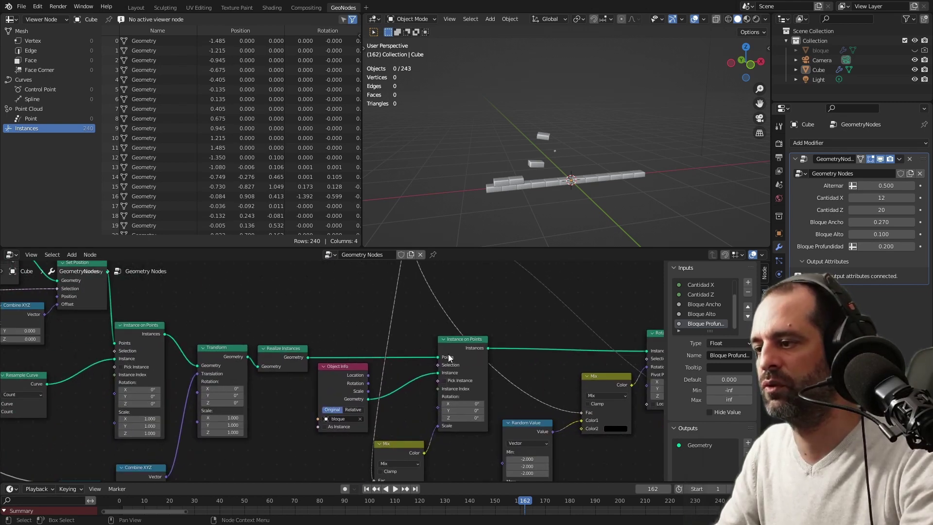
scroll(325, 324, down, 2)
middle_drag(324, 325, 433, 369)
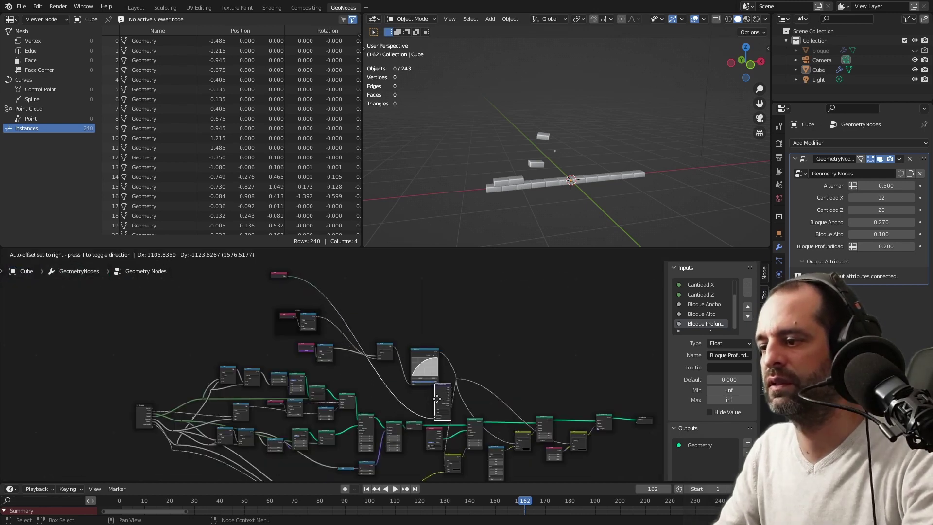
drag(396, 384, 402, 396)
Step: Link Realize Instances geometry into Attribute Statistic, then return it beside the Index node
scroll(401, 396, up, 2)
middle_drag(433, 362, 415, 312)
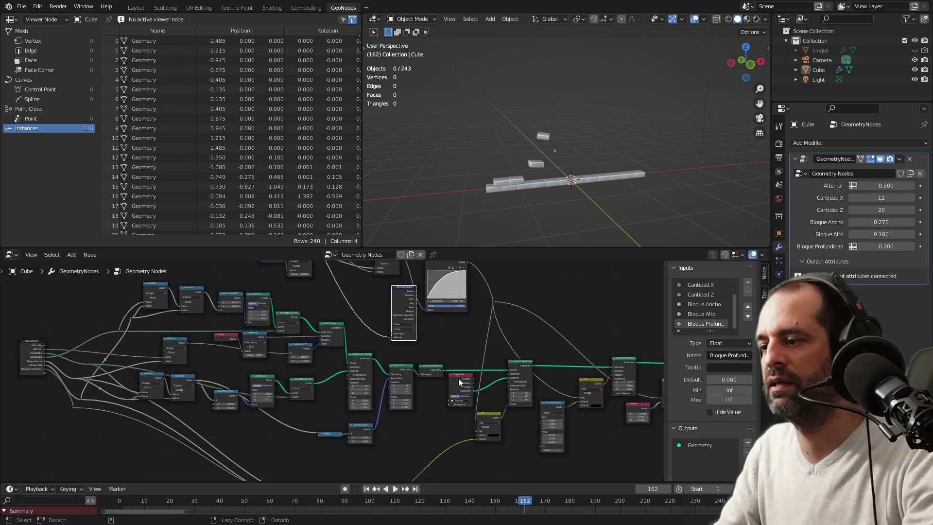
scroll(450, 360, up, 2)
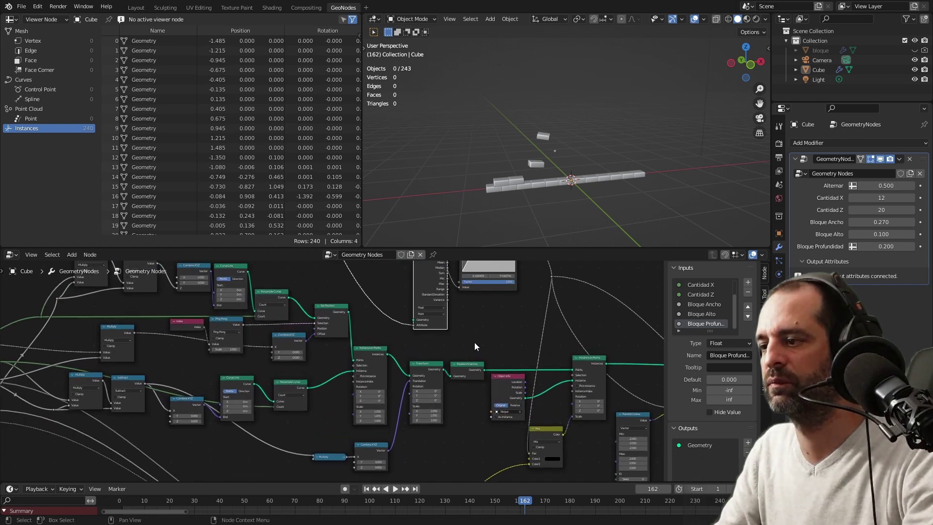
middle_drag(474, 342, 442, 406)
scroll(483, 404, up, 1)
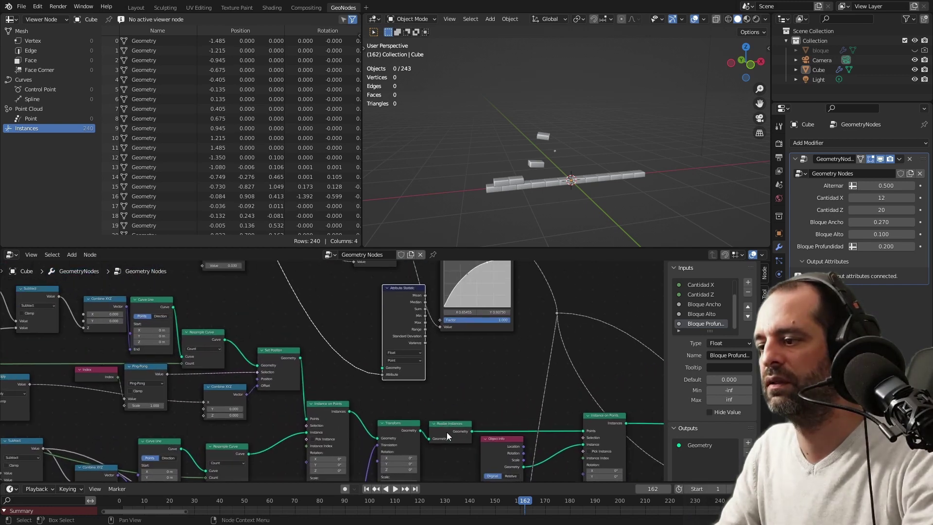
drag(471, 430, 381, 371)
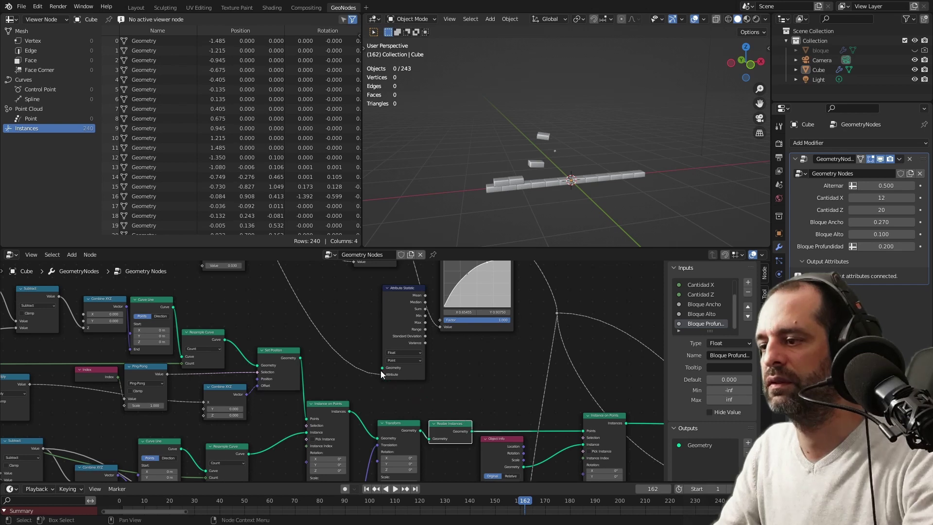
drag(472, 430, 384, 369)
scroll(349, 335, down, 3)
mouse_move(349, 335)
middle_down()
mouse_move(488, 412)
mouse_move(502, 400)
mouse_move(443, 292)
mouse_move(477, 366)
middle_up()
drag(476, 366, 442, 312)
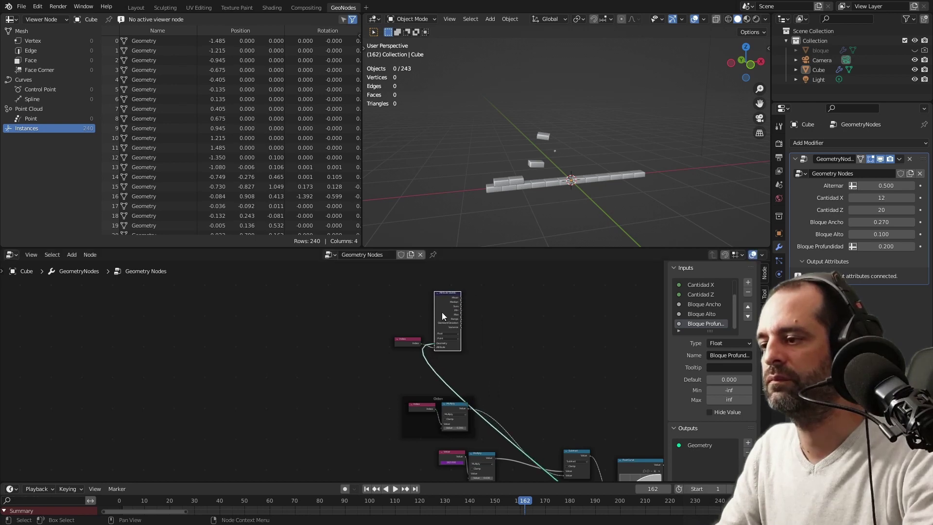
scroll(442, 312, up, 3)
middle_drag(599, 360, 438, 386)
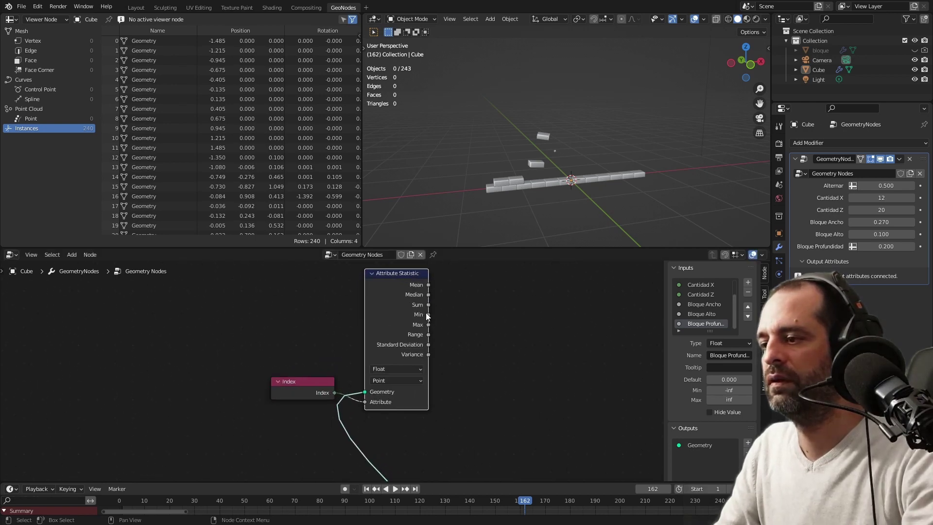
Step: Preview Attribute Statistic's Mean and Max outputs in the Viewer and spreadsheet
scroll(417, 348, down, 2)
scroll(389, 340, up, 1)
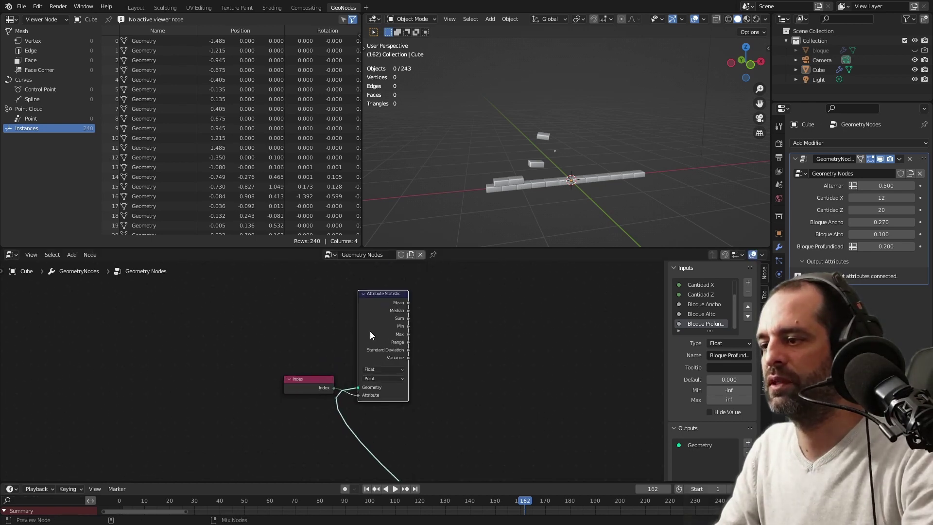
ctrl+shift+click(368, 328)
scroll(422, 355, up, 2)
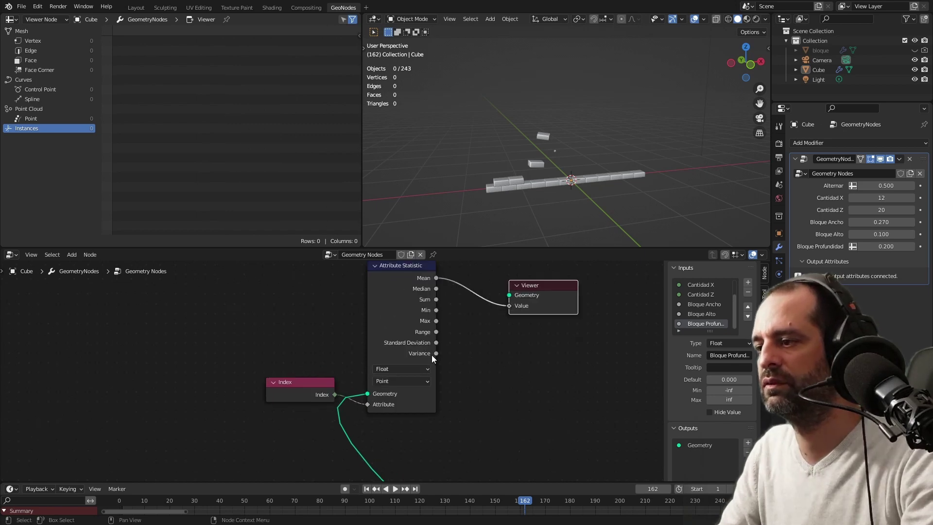
drag(437, 321, 510, 307)
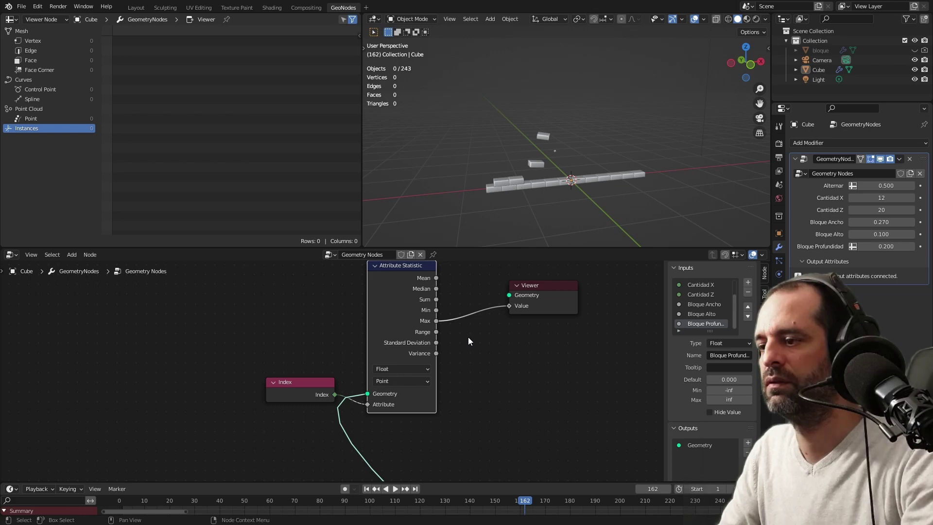
scroll(468, 337, down, 2)
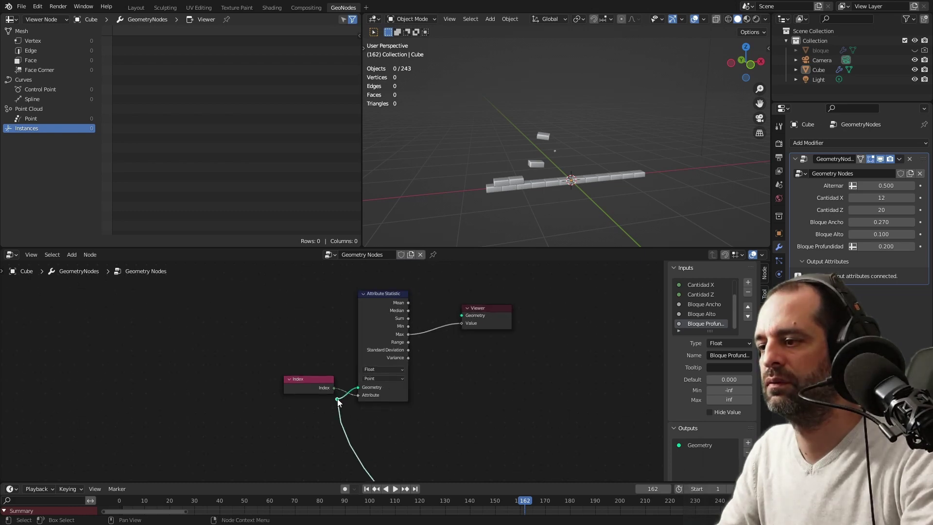
drag(358, 387, 462, 315)
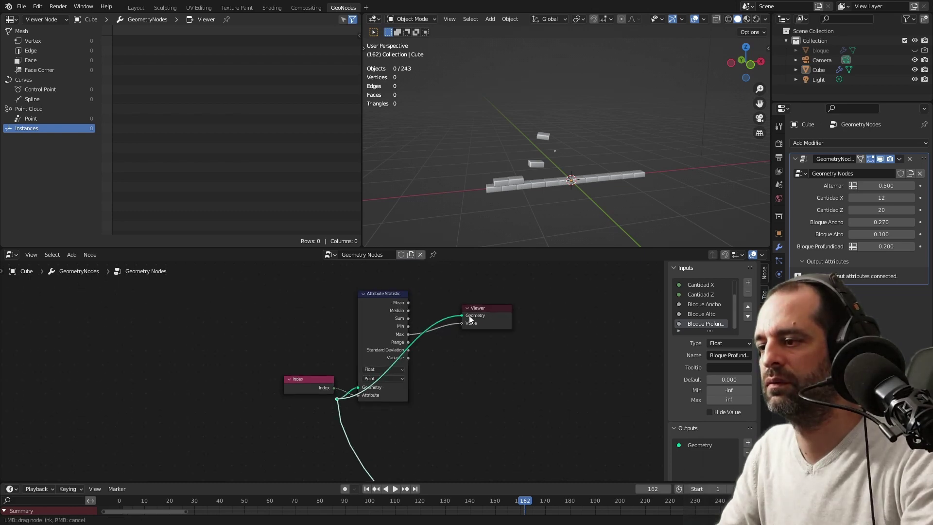
click(43, 90)
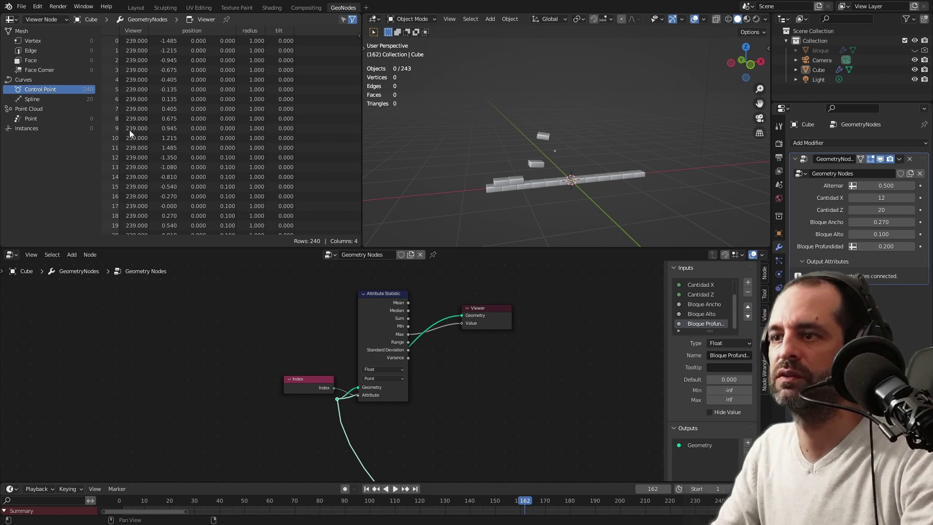
Step: Nudge the Index node left and delete the Viewer node
drag(320, 380, 308, 382)
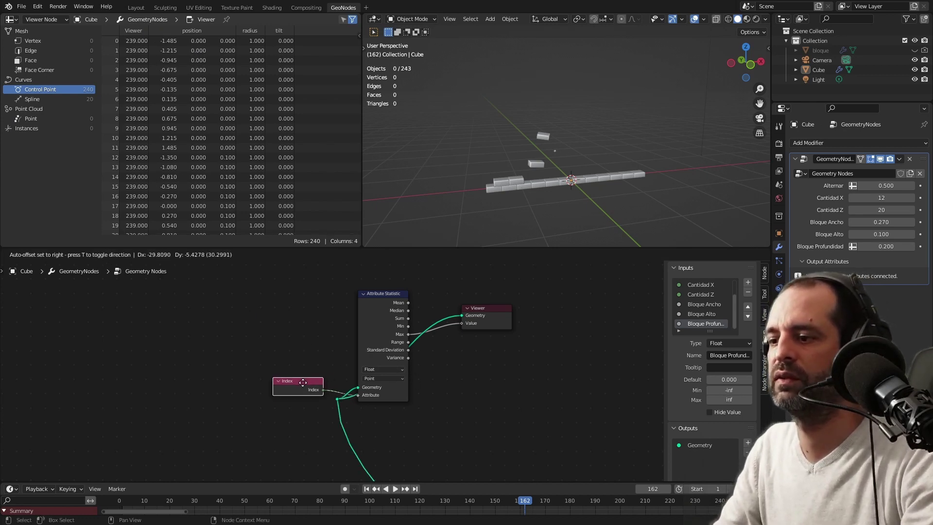
click(491, 316)
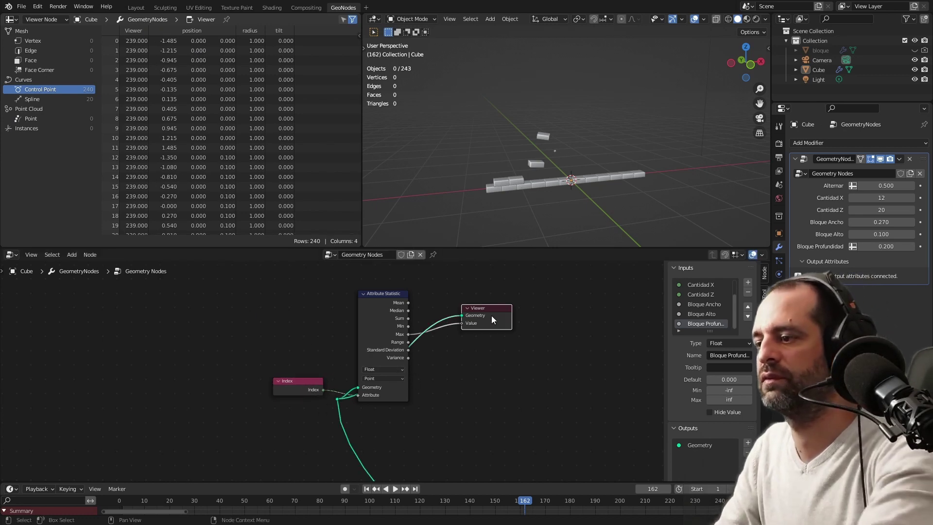
key(x)
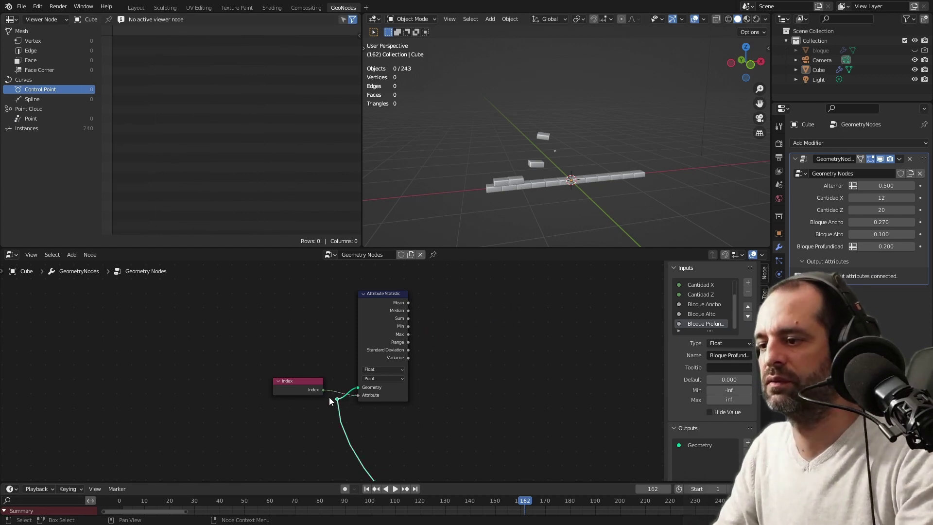
Step: Add a Random Value node via the 'rand' search
drag(312, 393, 312, 397)
middle_drag(489, 324, 437, 326)
key(shift+a)
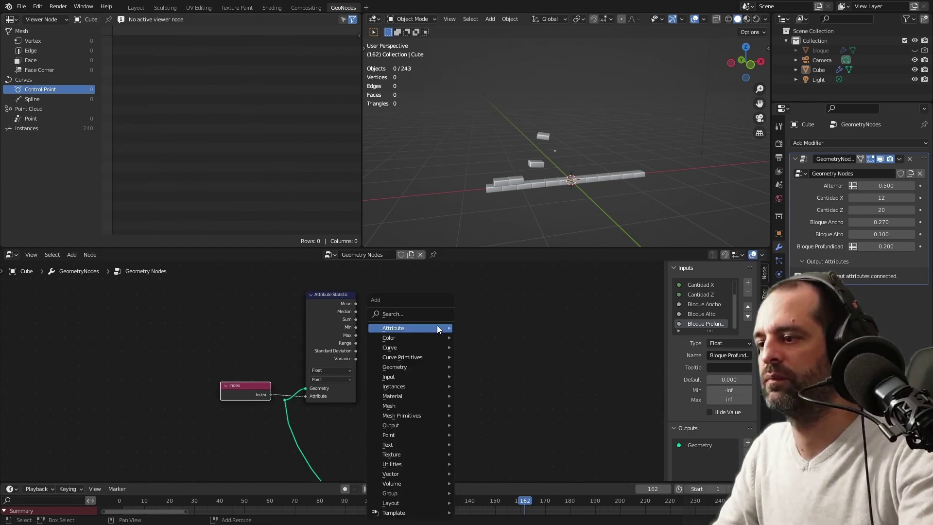
click(428, 315)
text(ra)
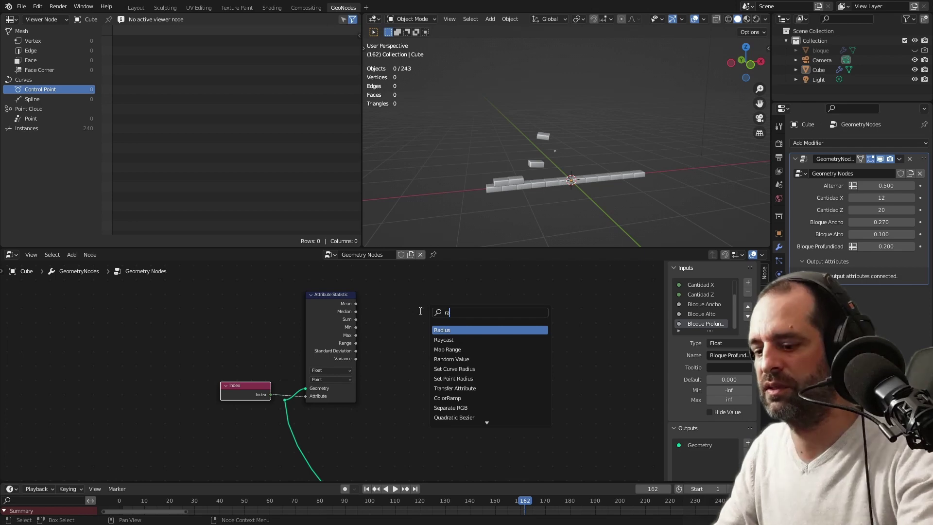
text(nd)
key(Return)
click(386, 369)
scroll(384, 331, up, 2)
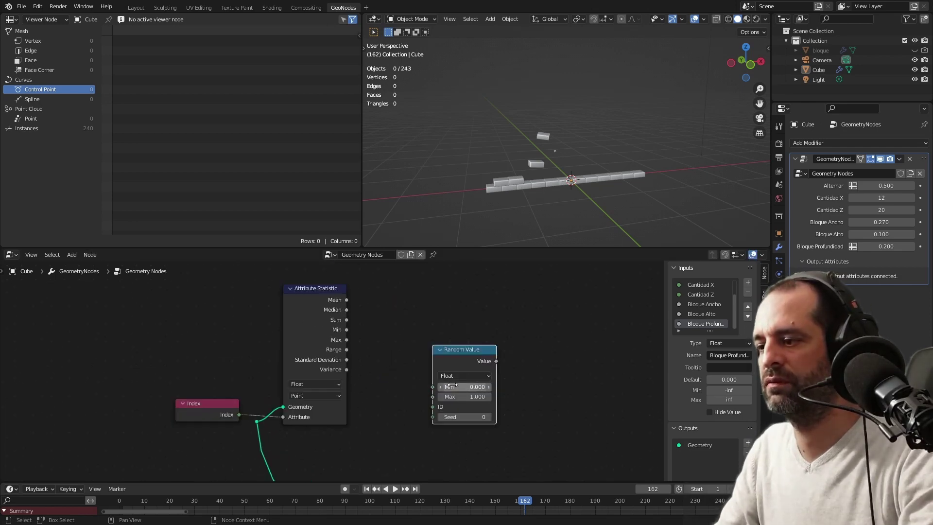
Step: Wire Attribute Statistic Max into Random Value's Max and its Value into Subtract
drag(347, 339, 362, 319)
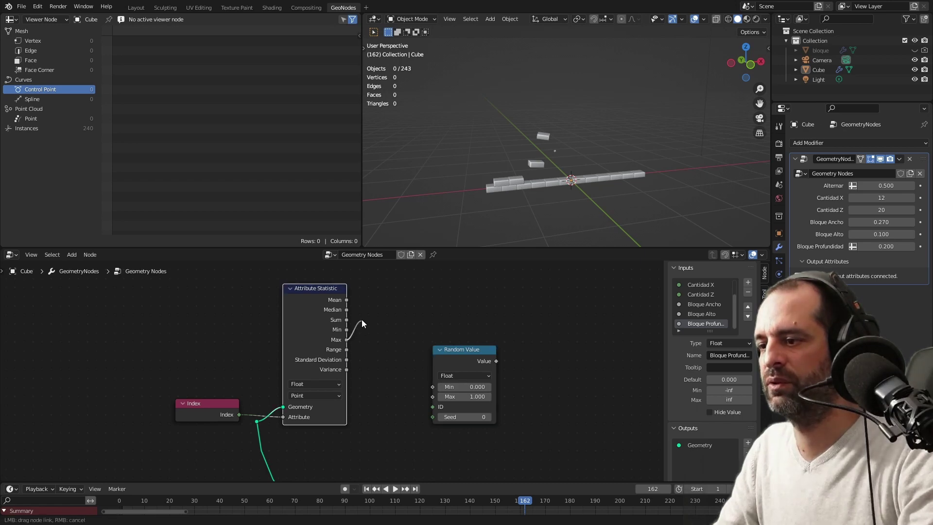
drag(404, 381, 434, 398)
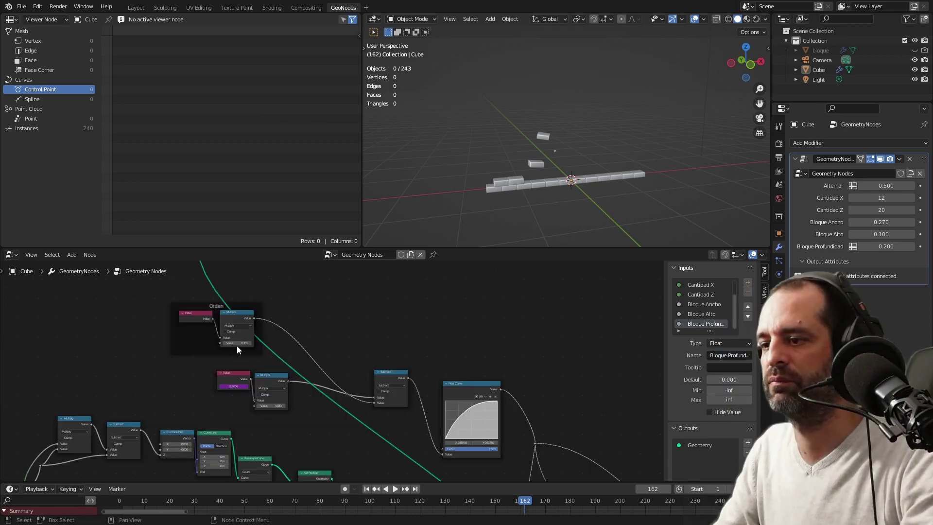
drag(209, 324, 122, 306)
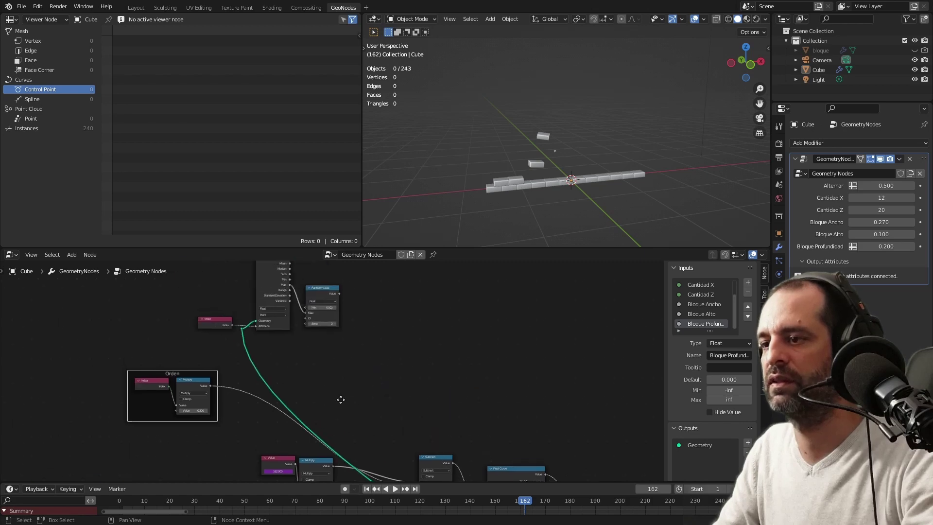
scroll(348, 325, down, 2)
drag(338, 312, 401, 449)
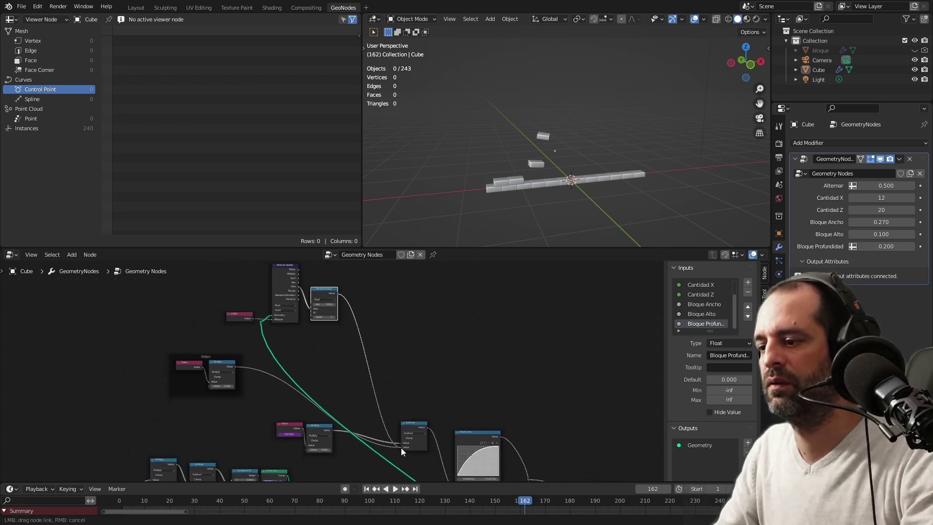
drag(523, 506, 386, 506)
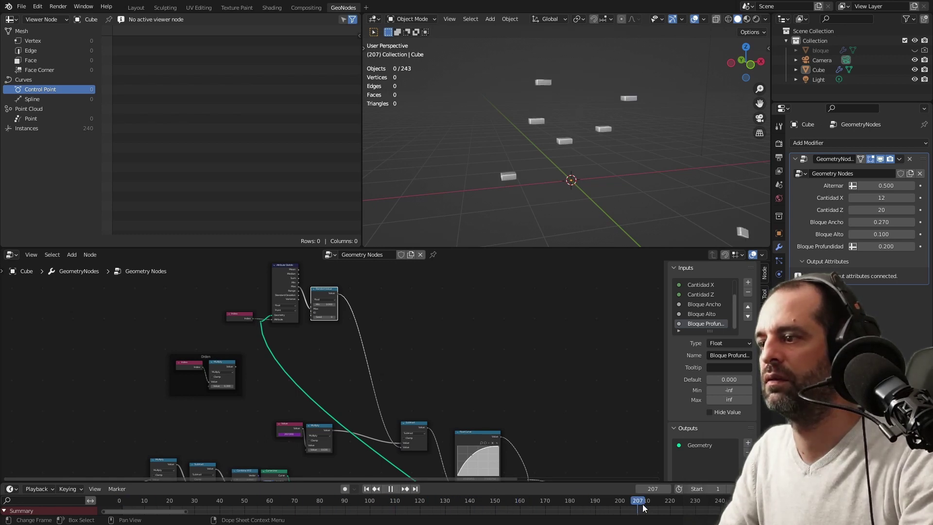
Step: Stop playback and set the Multiply node's factor to 0.1
key(Escape)
scroll(338, 390, up, 2)
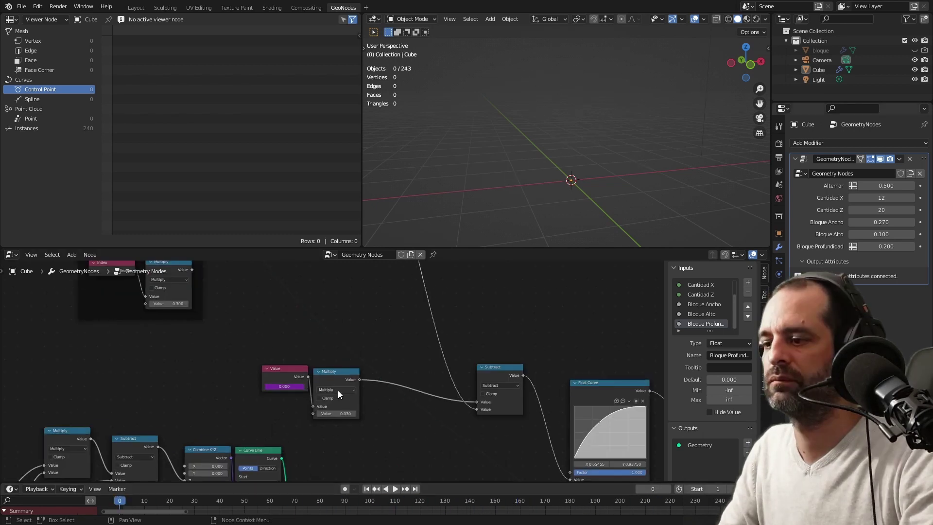
click(334, 414)
text(0.1)
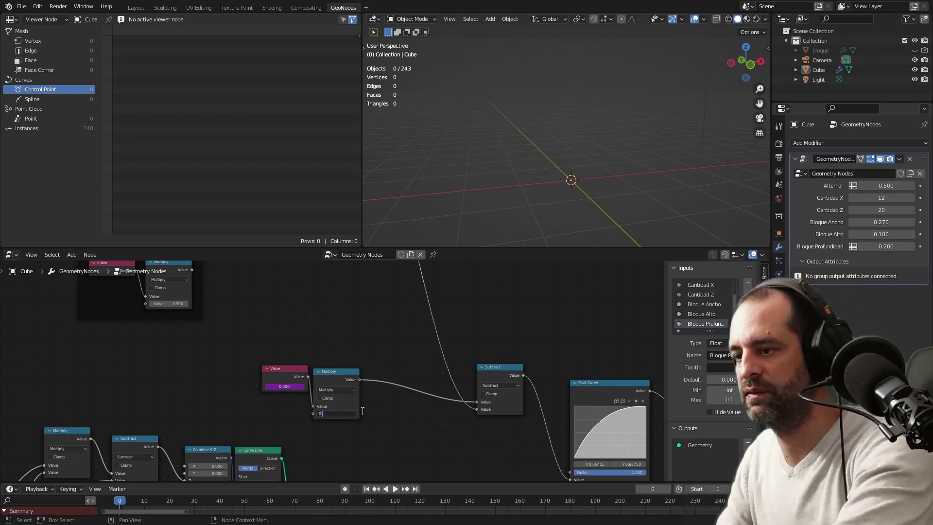
key(Return)
Step: Play the animation and orbit around the wall as bricks land in scattered order
key(space)
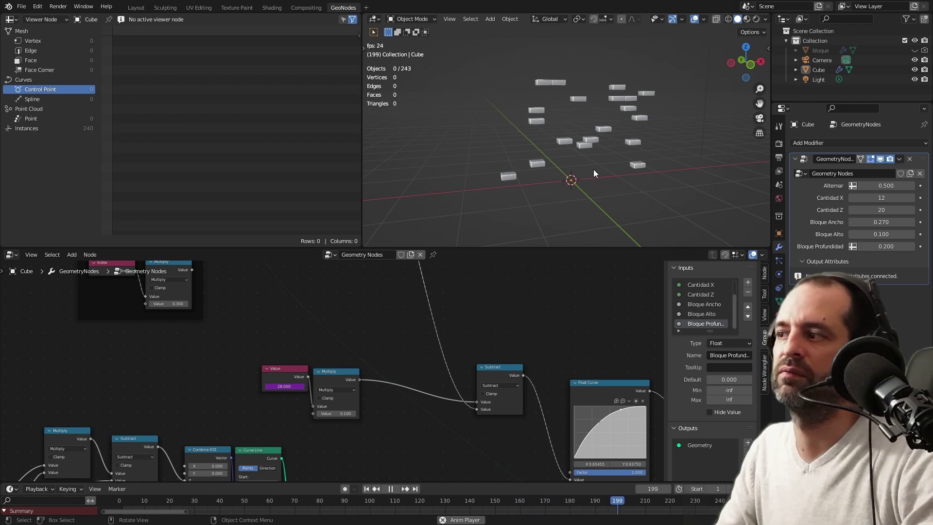
mouse_move(578, 151)
middle_down()
mouse_move(552, 148)
mouse_move(602, 175)
middle_up()
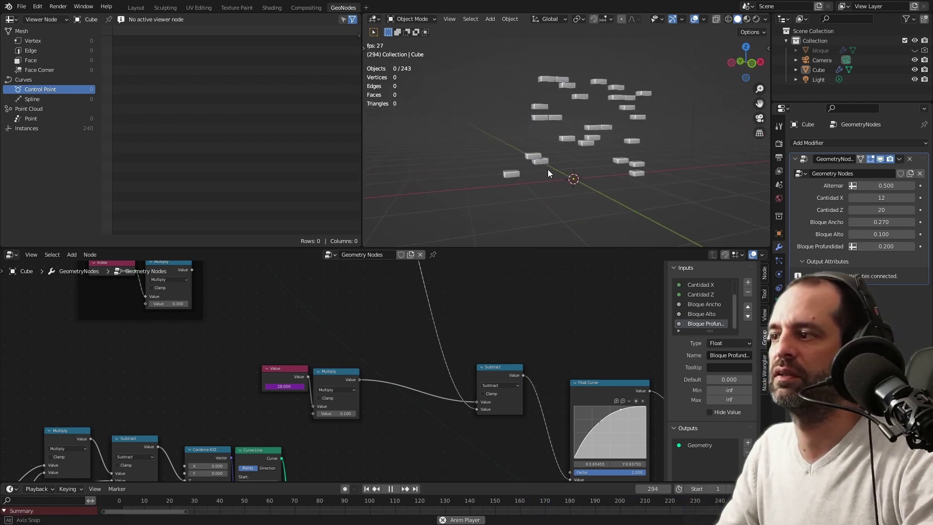
middle_drag(532, 179, 524, 174)
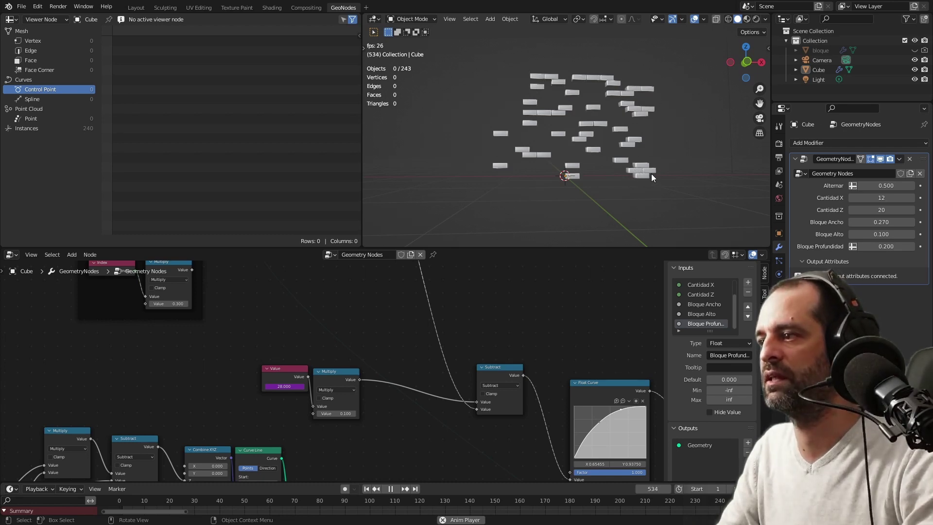
Step: Delete the Attribute Statistic and Random Value nodes and shift the Index node up-left
key(Escape)
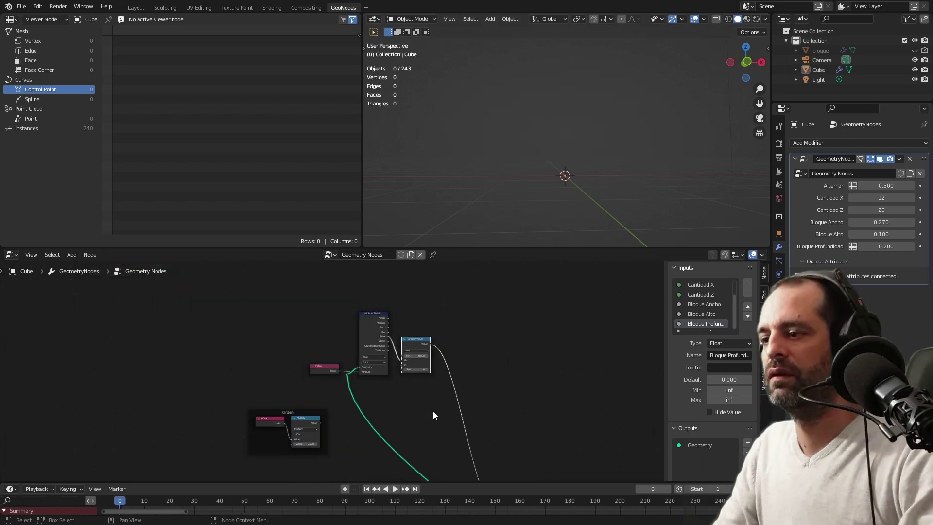
drag(296, 282, 499, 394)
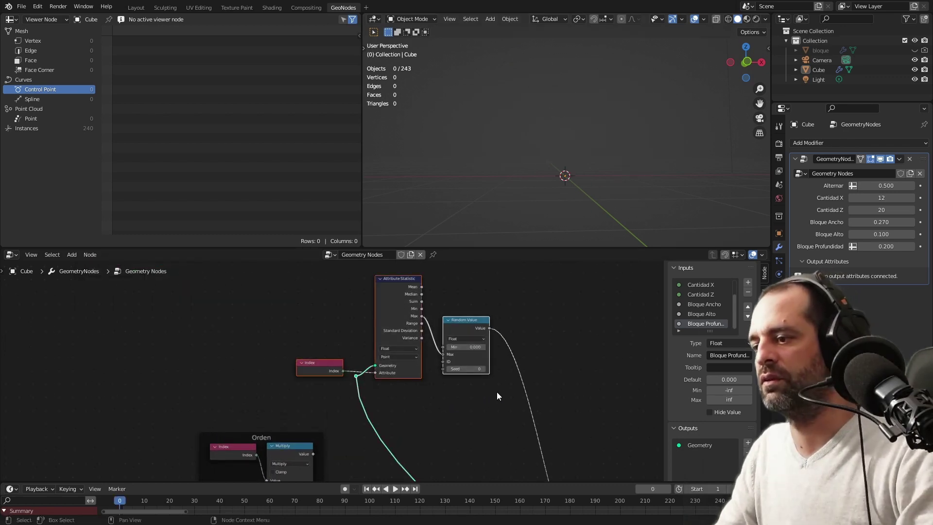
drag(354, 277, 471, 377)
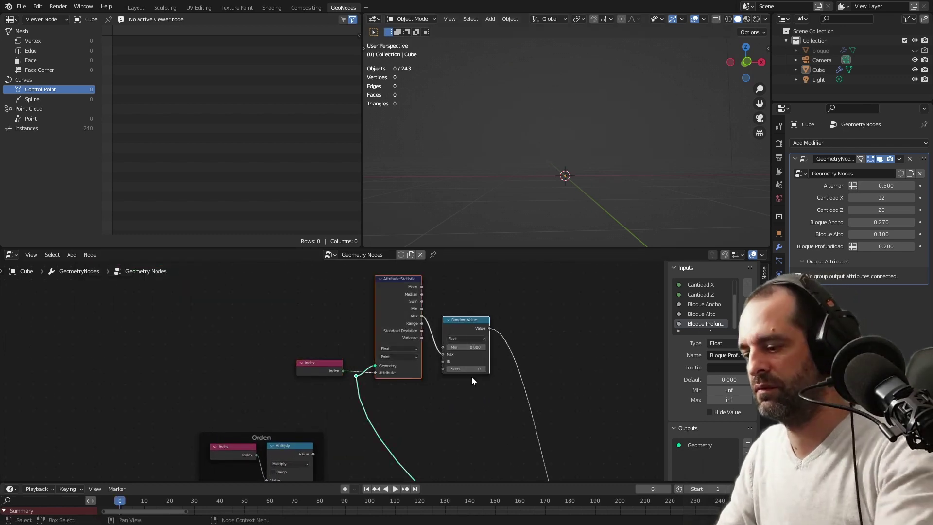
key(Delete)
scroll(443, 387, up, 2)
scroll(443, 387, down, 1)
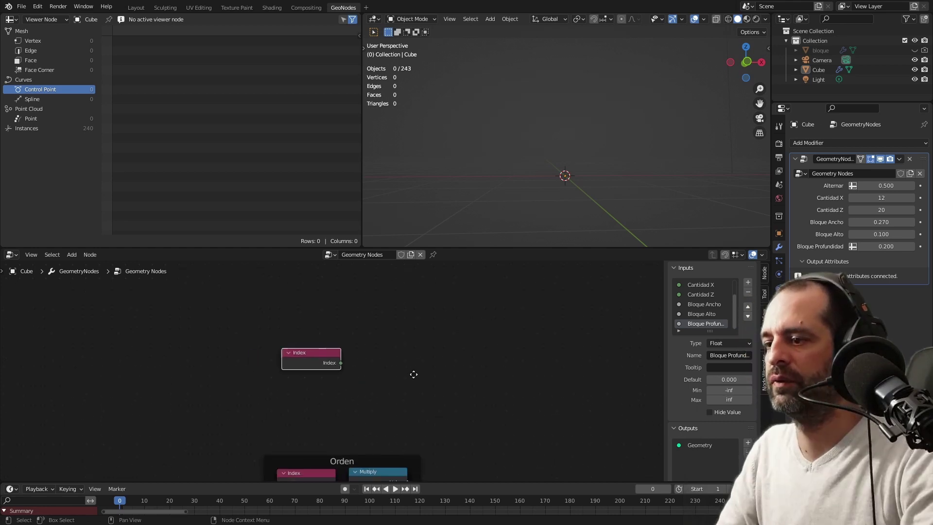
drag(321, 360, 311, 339)
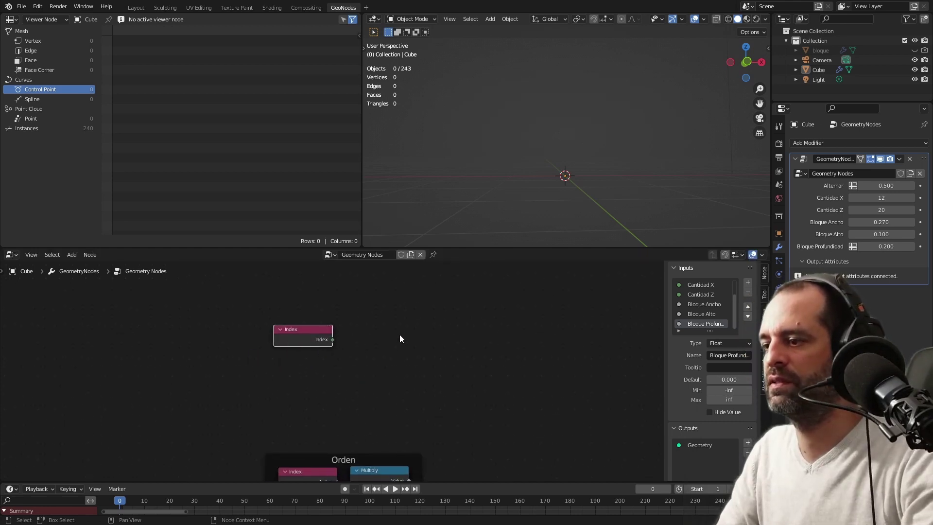
middle_drag(400, 334, 393, 349)
Step: Add a White Noise Texture node and switch it to 1D
key(shift+a)
text(whi)
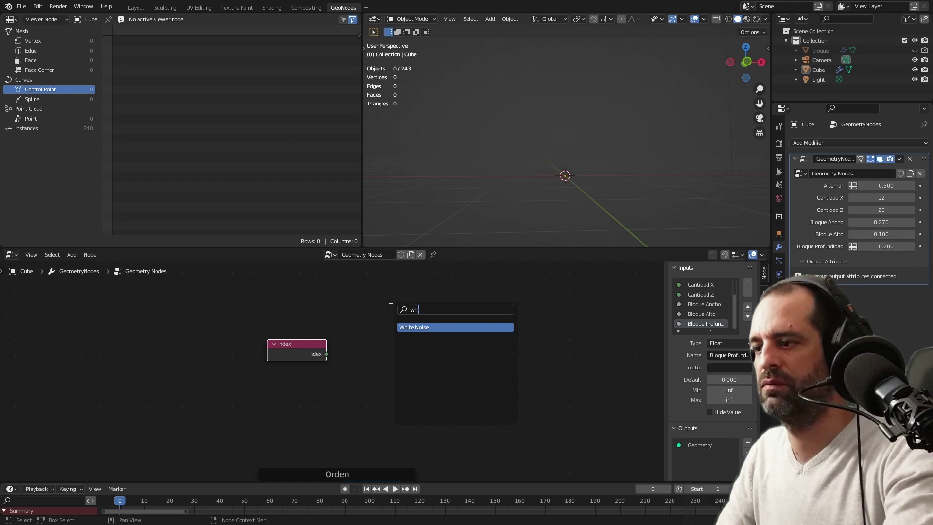
key(Return)
click(380, 347)
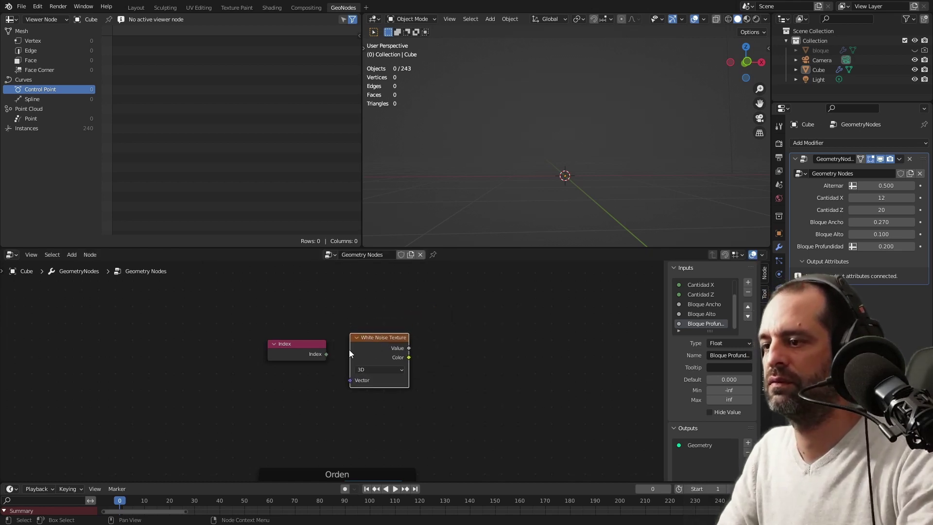
click(379, 369)
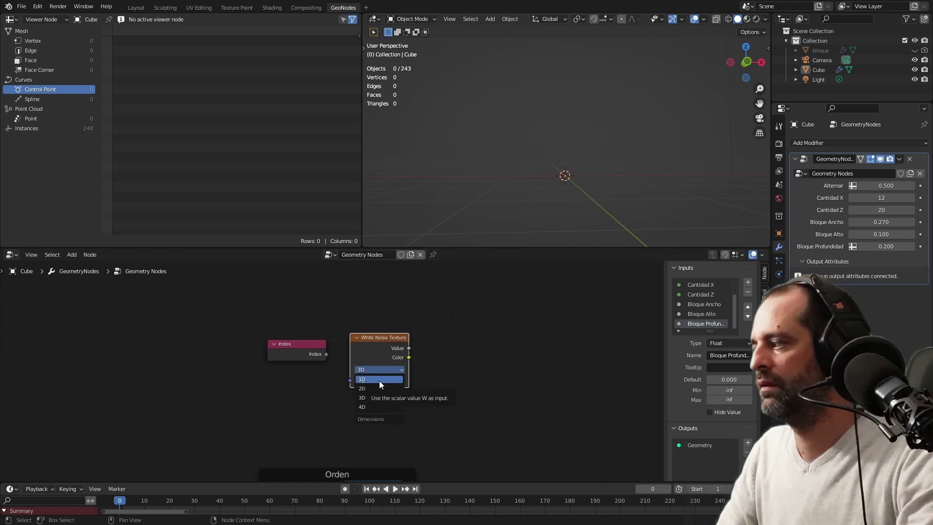
click(380, 381)
Step: Link the Index output into the White Noise W input and frame the node tree
mouse_move(366, 356)
mouse_down()
mouse_move(369, 342)
mouse_move(304, 347)
mouse_move(351, 366)
mouse_move(462, 323)
mouse_up()
scroll(413, 375, down, 1)
scroll(430, 369, up, 2)
right_click(462, 324)
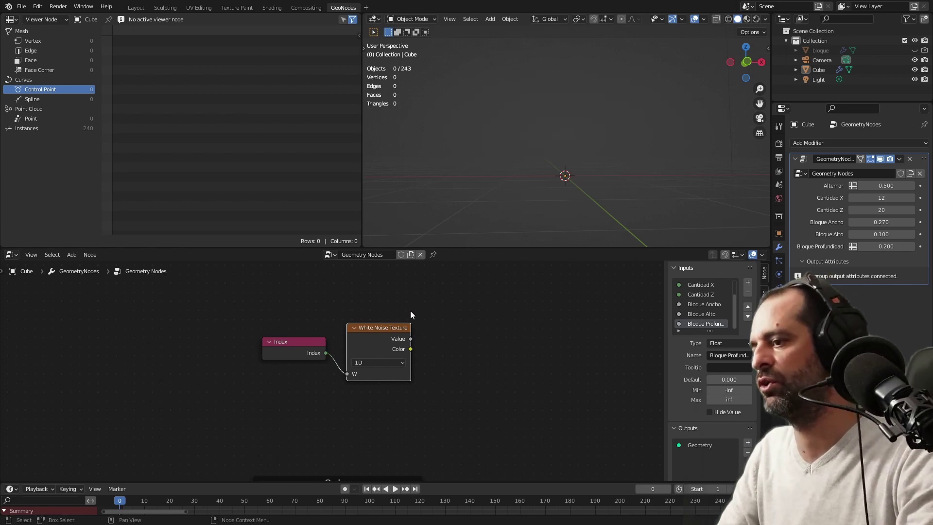
key(Home)
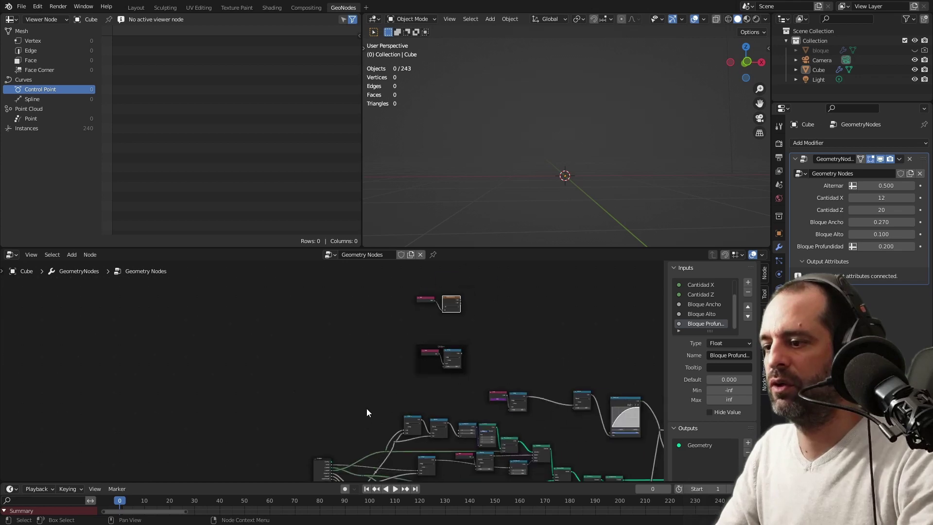
Step: Jump to frame 216 to view the wall and move the Index node left and down
mouse_move(366, 408)
middle_down()
mouse_move(372, 365)
mouse_move(391, 384)
middle_up()
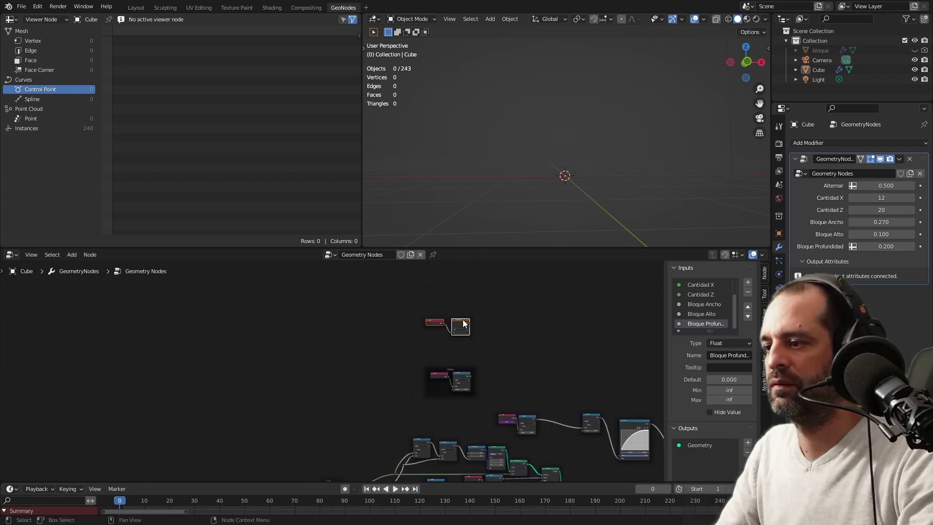
middle_drag(465, 325, 369, 384)
scroll(436, 324, up, 3)
scroll(459, 426, up, 2)
key(shift+Right)
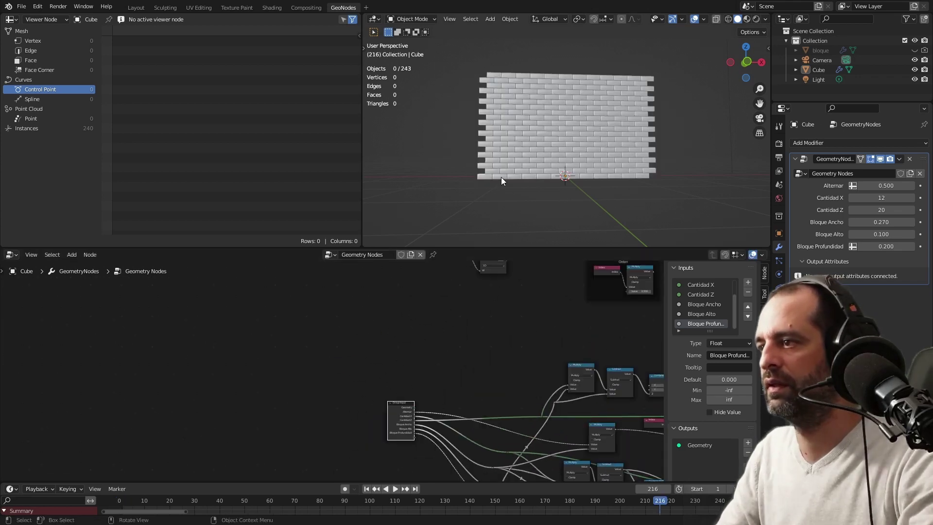
scroll(545, 316, up, 3)
mouse_move(345, 301)
mouse_down()
mouse_move(309, 342)
mouse_move(328, 359)
mouse_up()
scroll(337, 363, up, 2)
Step: Switch the math node to Snap and connect Index to its Value input
click(451, 370)
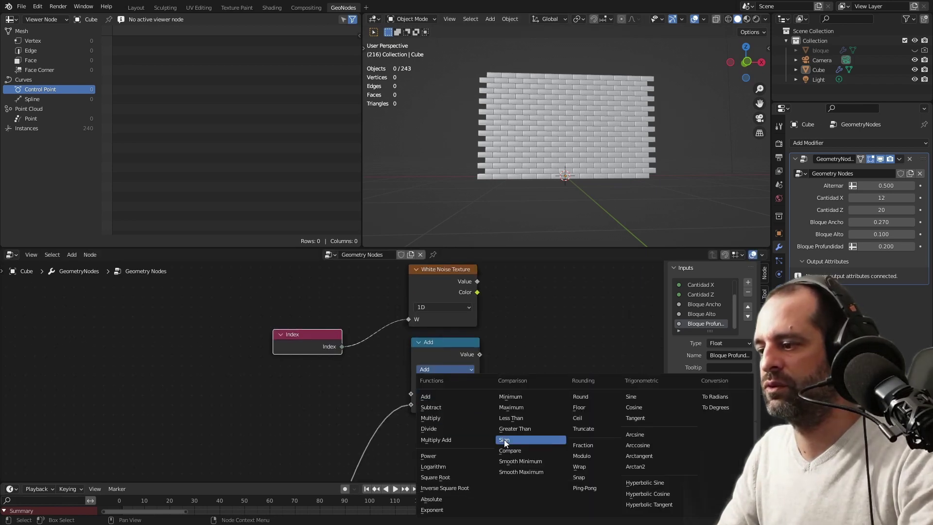
click(584, 476)
drag(342, 346, 413, 394)
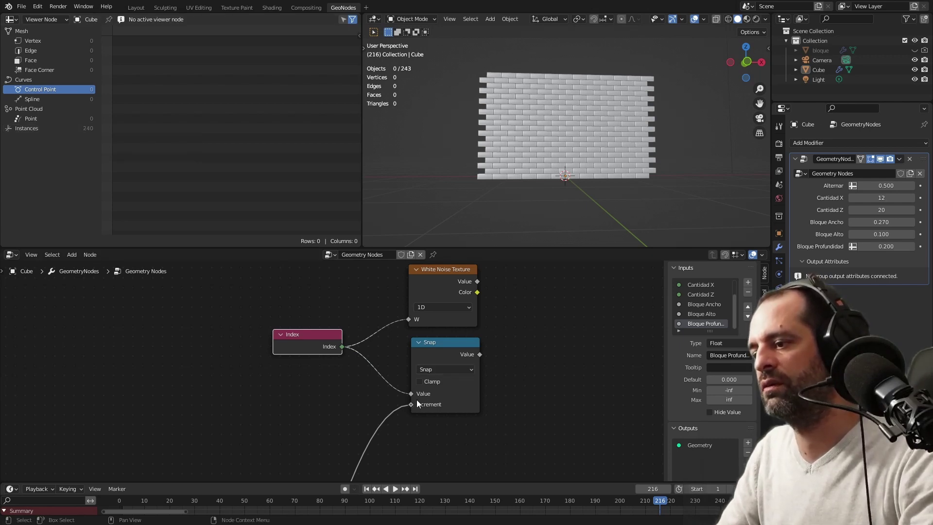
scroll(402, 410, down, 1)
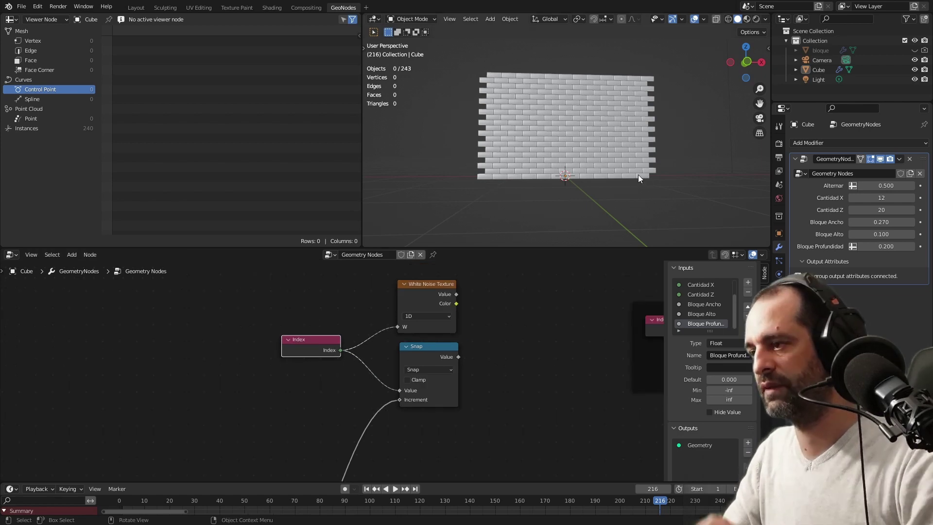
click(420, 365)
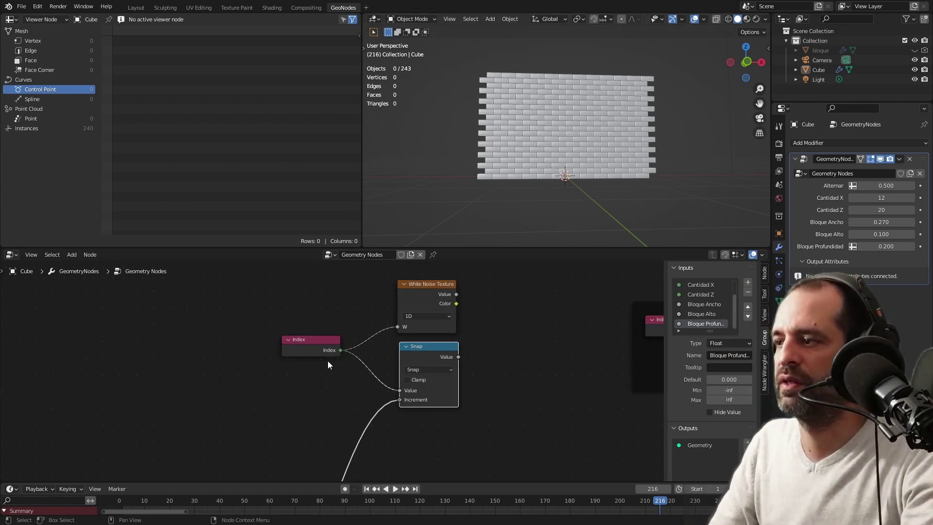
scroll(476, 433, down, 2)
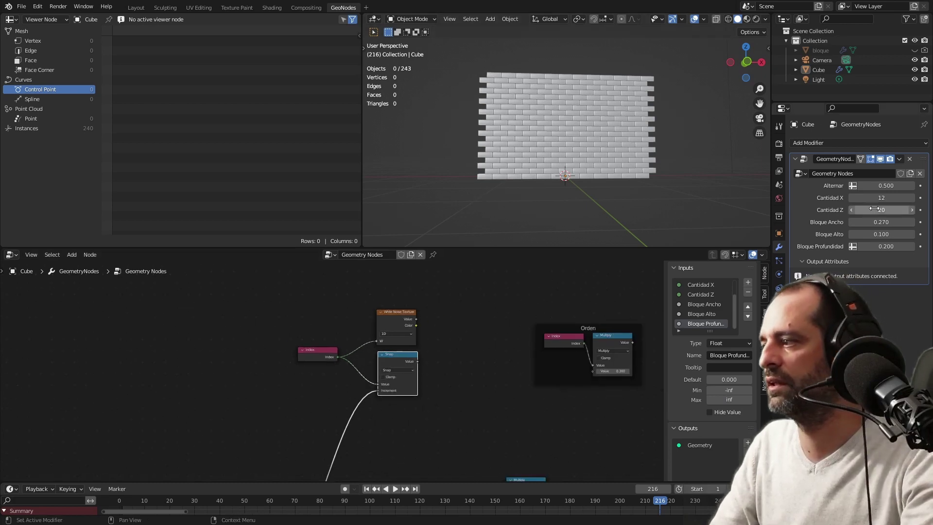
scroll(497, 181, up, 3)
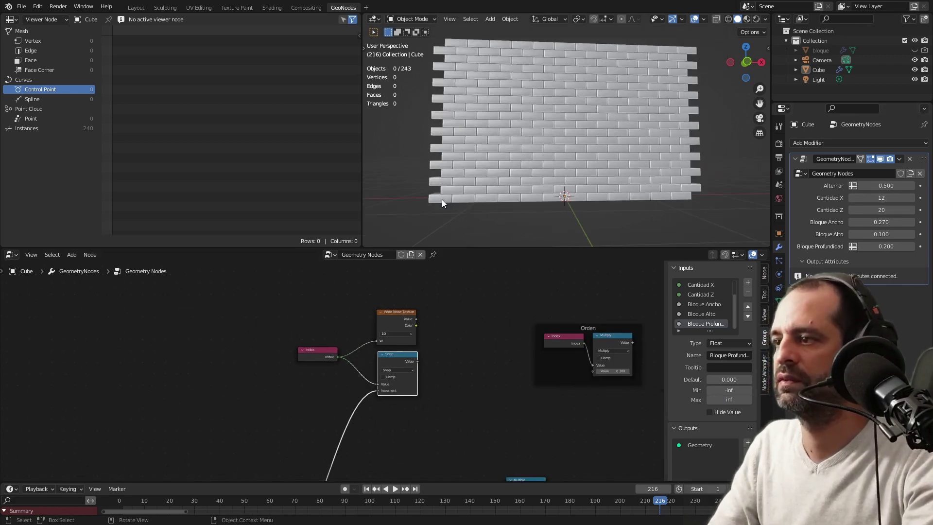
scroll(443, 198, down, 2)
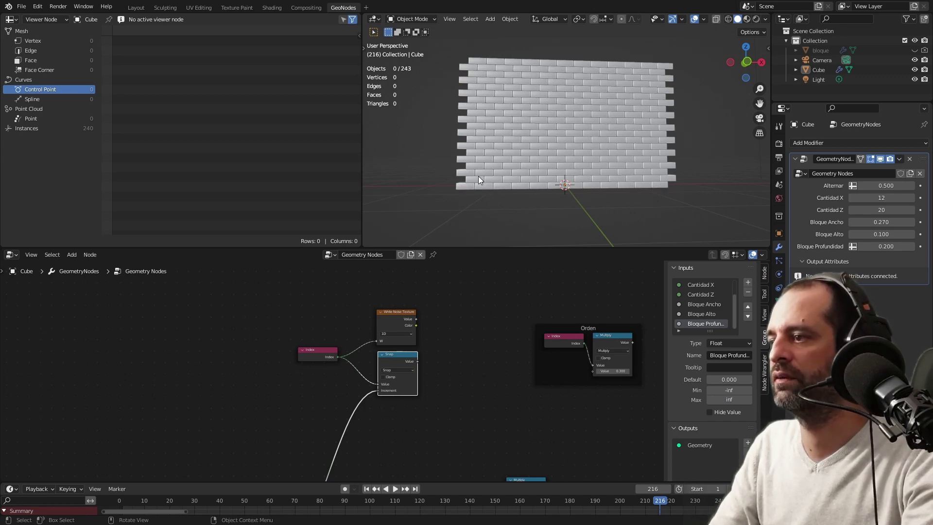
Step: Add a Math node set to Divide and place it beside the Snap node
scroll(462, 343, up, 1)
key(shift+a)
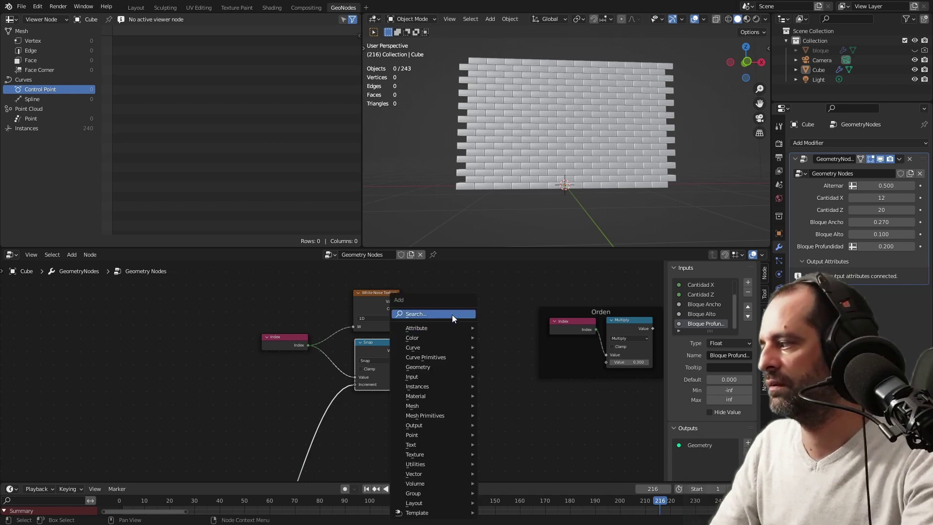
text(math)
key(Return)
click(437, 340)
scroll(460, 357, up, 1)
click(460, 357)
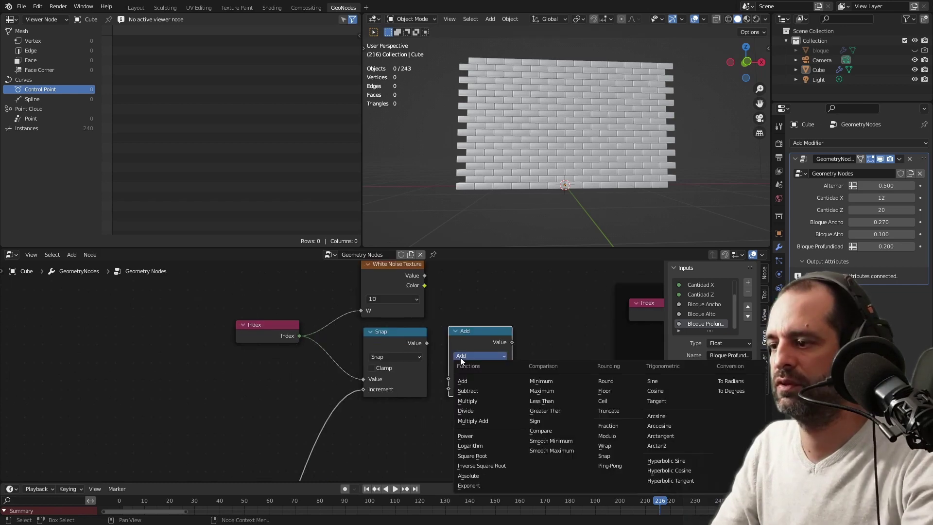
click(486, 410)
middle_drag(439, 430, 449, 405)
drag(469, 335, 483, 326)
Step: Feed Snap's result and the Increment into Divide's two Value inputs, then place a spare copy
shift+right_drag(348, 404, 336, 397)
mouse_move(338, 398)
mouse_down()
mouse_move(471, 368)
mouse_move(473, 360)
mouse_up()
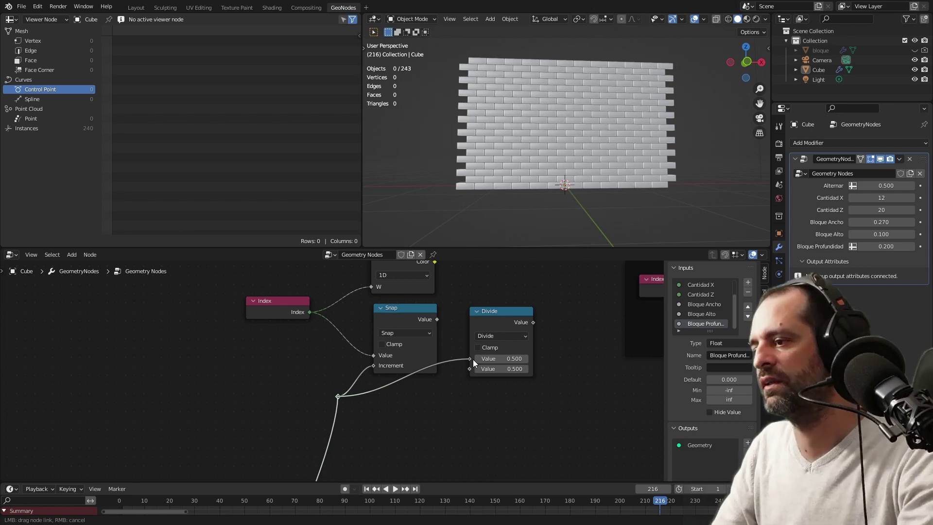
drag(474, 360, 473, 365)
drag(439, 319, 469, 359)
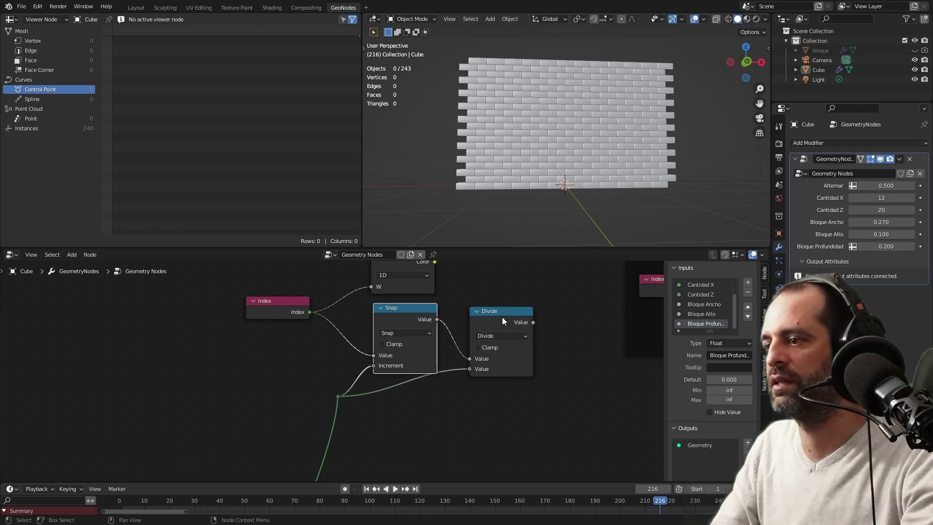
drag(502, 316, 492, 344)
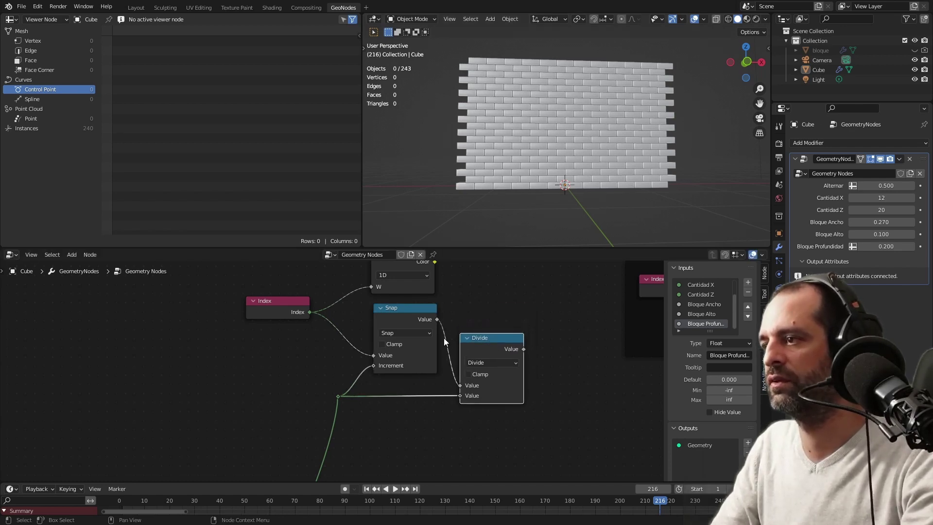
middle_drag(497, 191, 530, 198)
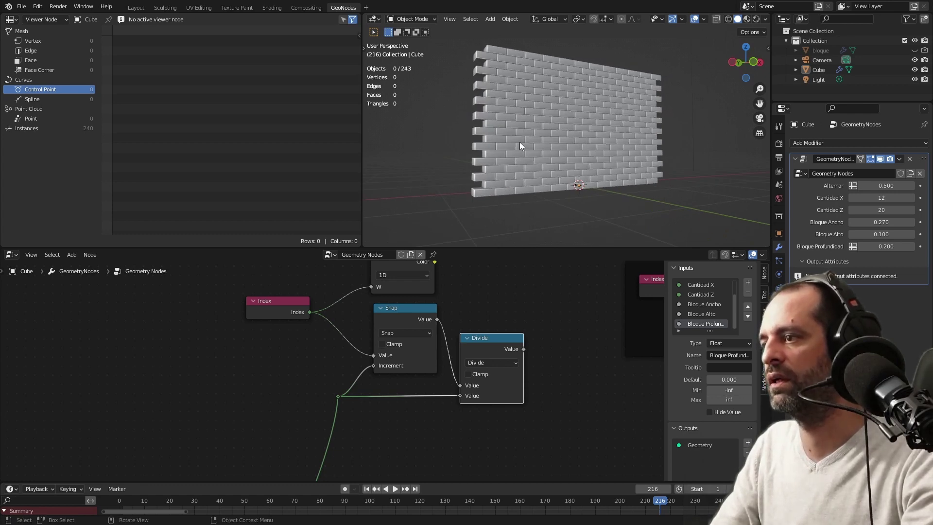
middle_drag(501, 203, 488, 191)
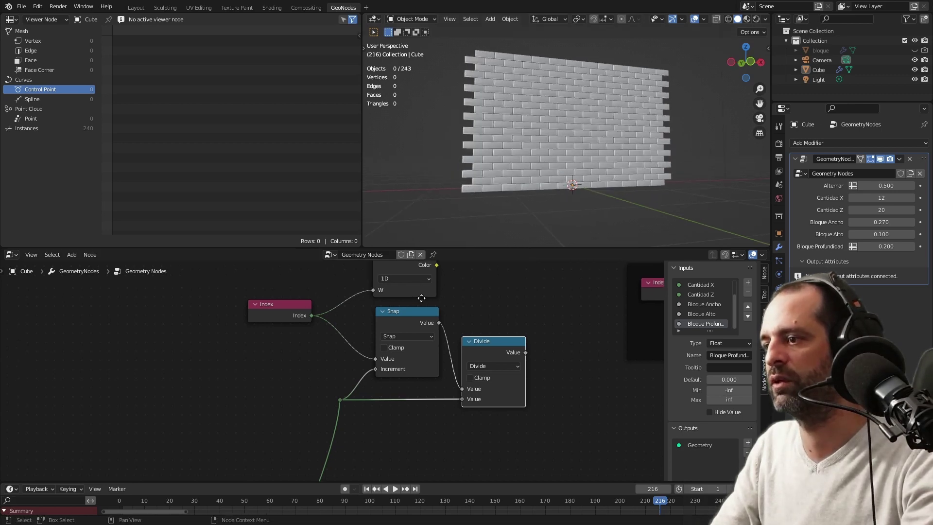
middle_drag(354, 305, 368, 345)
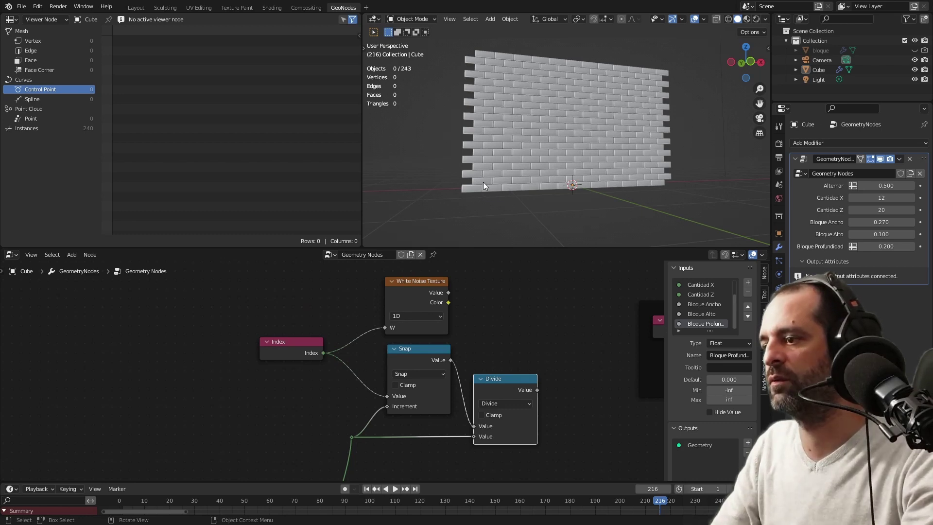
middle_drag(534, 338, 500, 342)
Step: Turn a duplicate of Divide into an Add node summing the White Noise value and Divide result
key(shift+d)
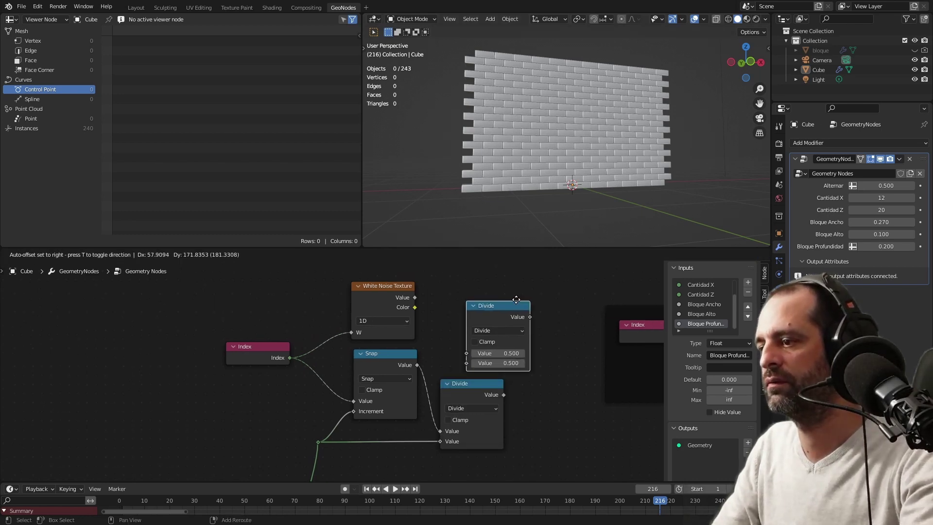
click(538, 312)
click(532, 332)
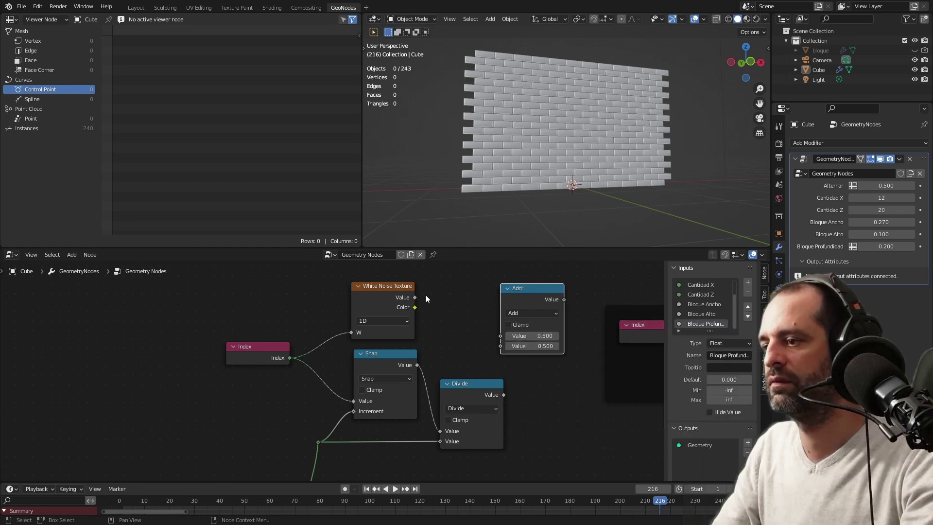
mouse_move(415, 297)
mouse_down()
mouse_move(500, 336)
mouse_move(501, 346)
mouse_up()
drag(518, 293, 543, 299)
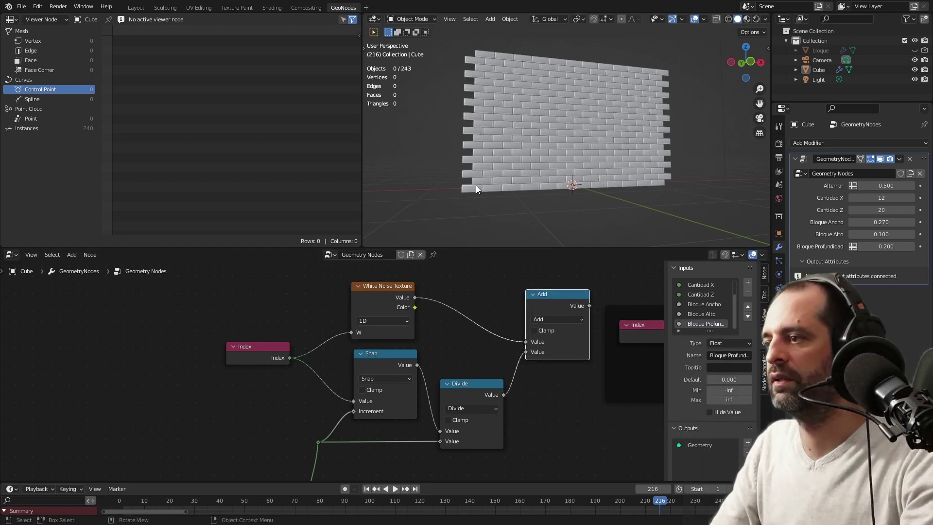
Step: Move the Orden frame up and right and select the Add node, orbiting to a frontal view
middle_drag(476, 185, 489, 185)
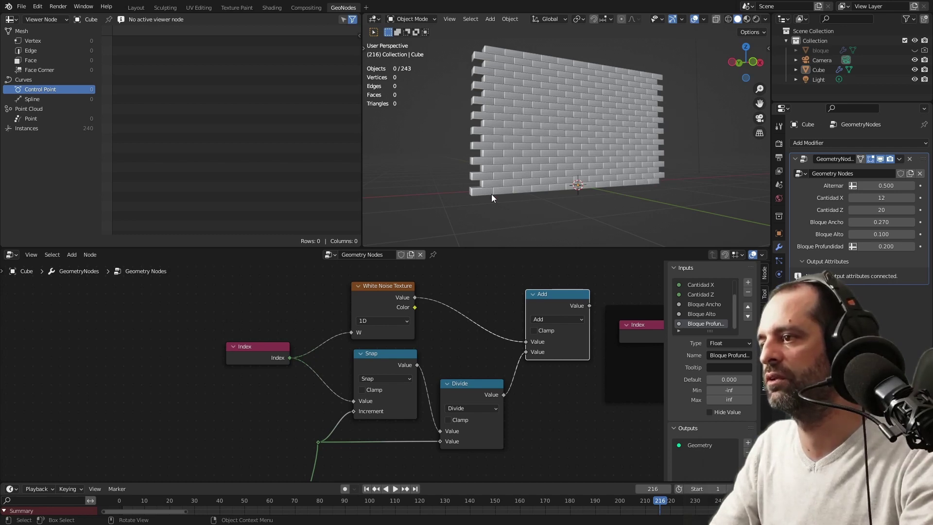
scroll(477, 297, down, 2)
scroll(425, 379, down, 1)
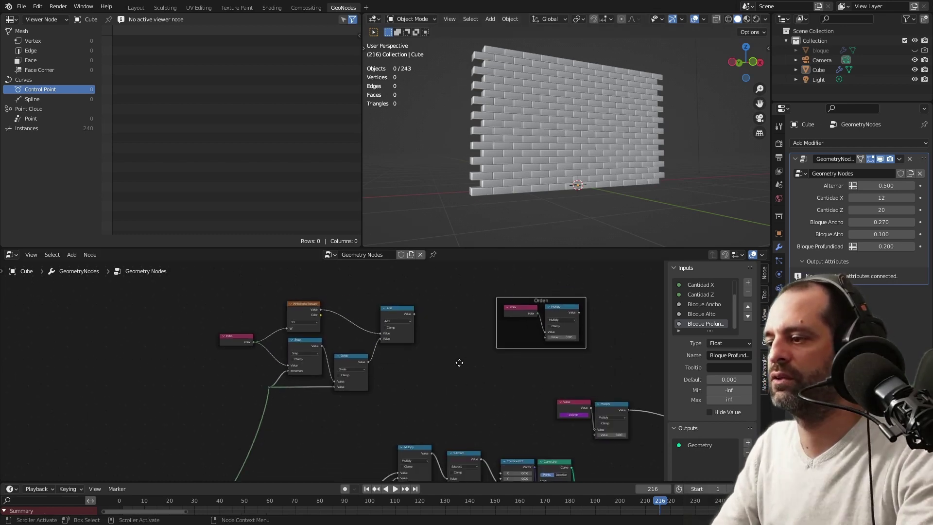
drag(500, 355, 549, 344)
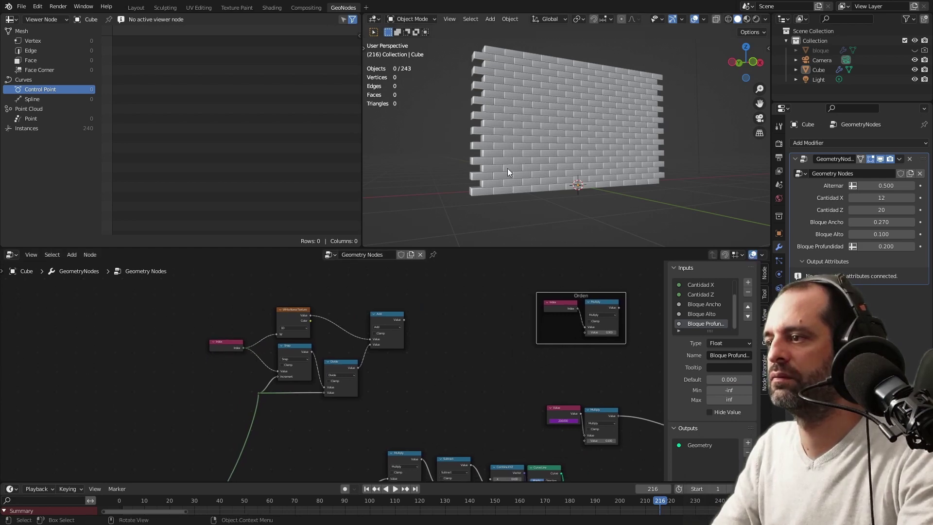
middle_drag(508, 171, 503, 188)
scroll(430, 371, down, 2)
mouse_move(429, 372)
middle_down()
mouse_move(427, 341)
mouse_move(410, 333)
mouse_move(374, 340)
mouse_move(339, 324)
middle_up()
scroll(410, 333, up, 1)
click(363, 278)
scroll(428, 325, down, 1)
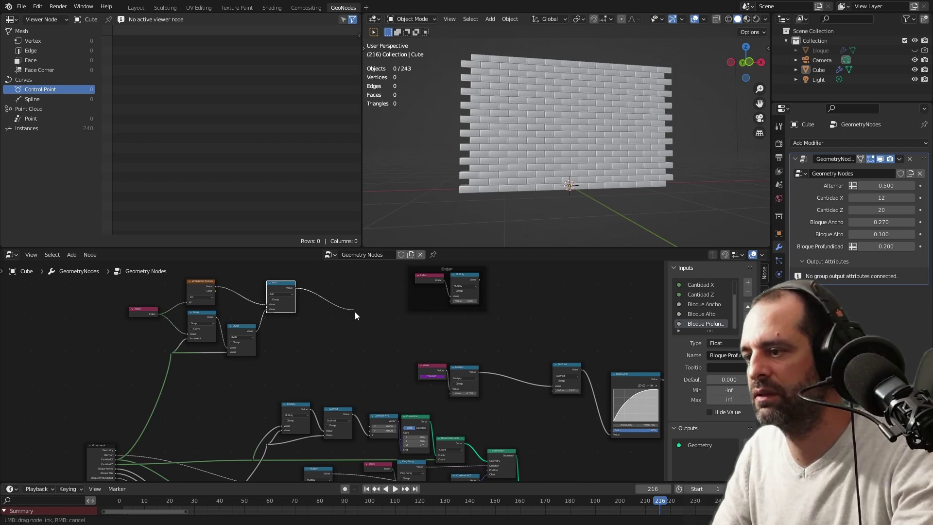
Step: Connect the Add sum to Subtract's second input and replay from frame 0 to watch random arrivals
drag(443, 343, 554, 390)
middle_drag(554, 390, 424, 375)
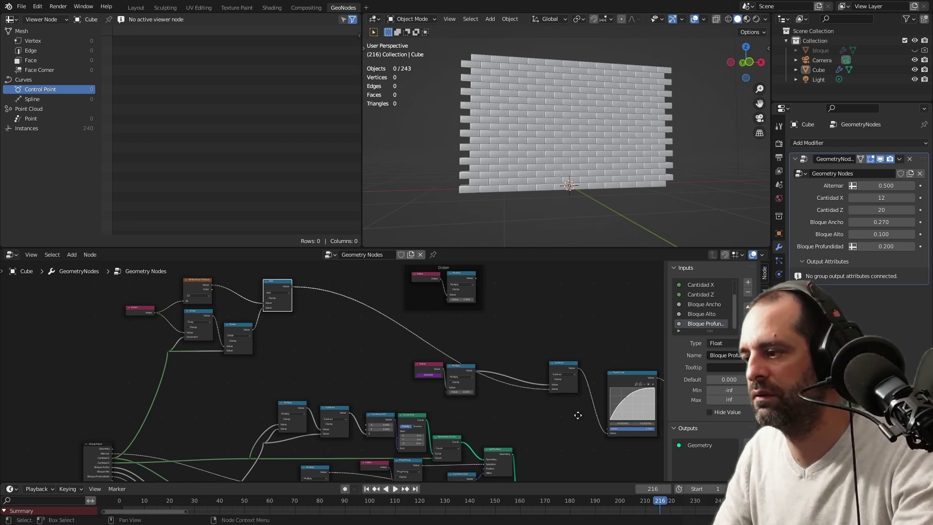
drag(657, 505, 117, 514)
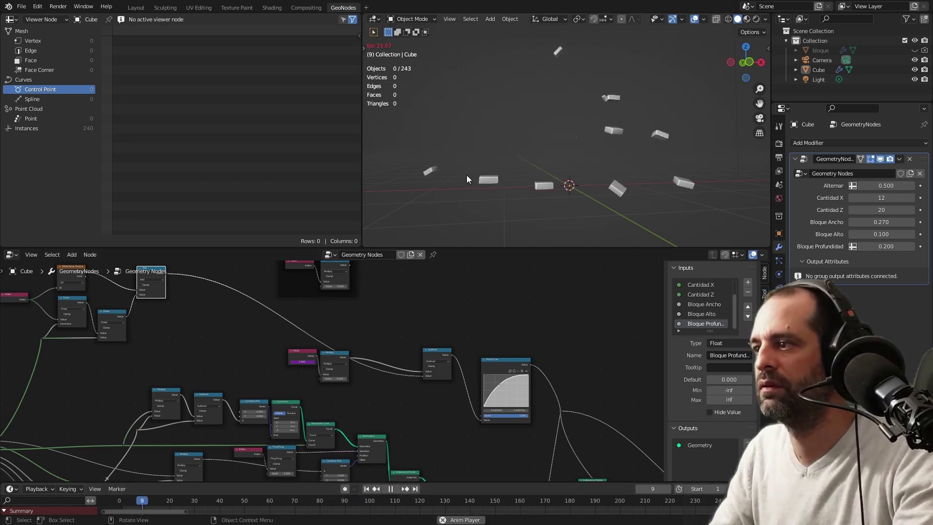
middle_drag(497, 183, 467, 182)
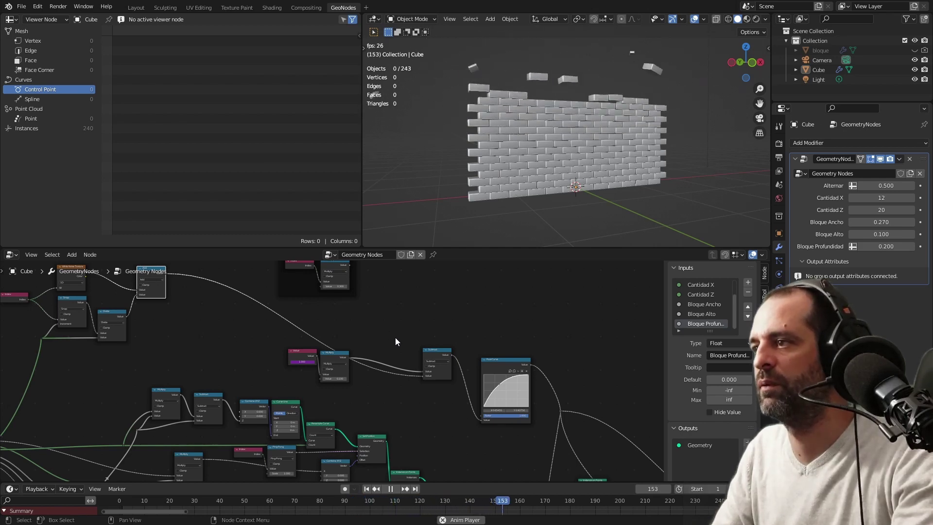
key(space)
middle_drag(219, 323, 357, 359)
scroll(357, 360, up, 1)
Step: Duplicate the Add node as a Multiply and insert it between Add and Subtract
key(shift+d)
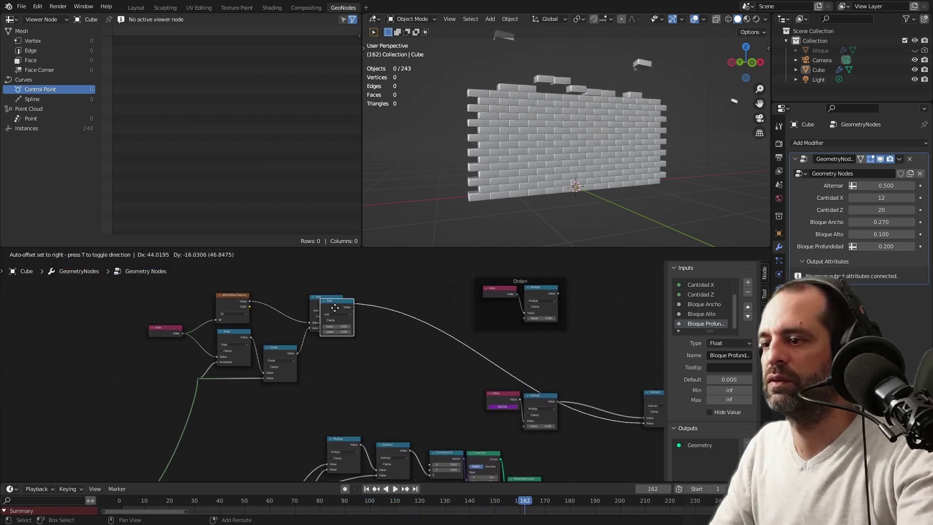
click(389, 369)
scroll(401, 396, up, 2)
click(425, 371)
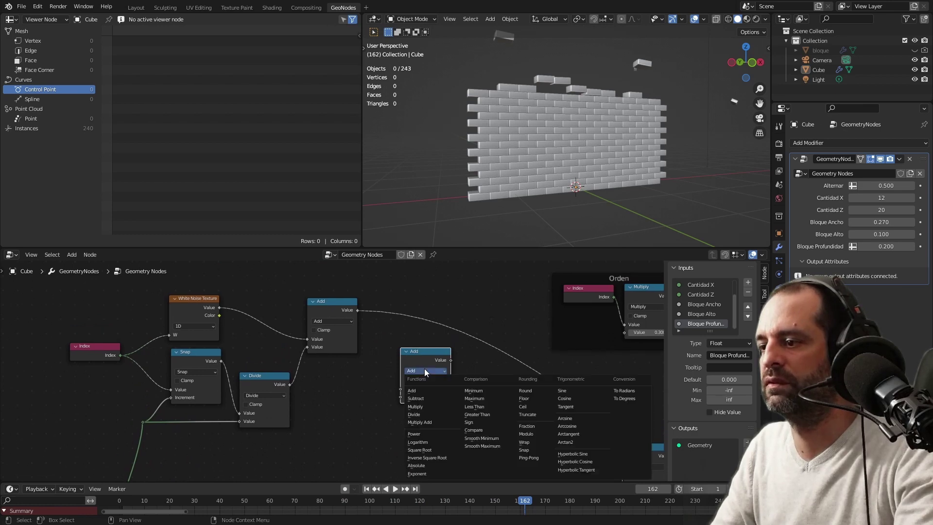
click(425, 406)
drag(418, 356, 402, 307)
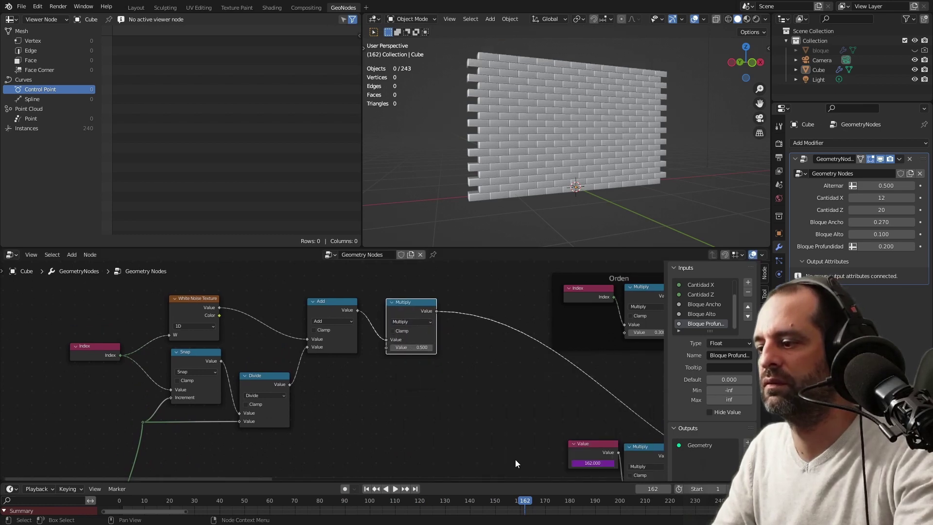
Step: Scrub back to frame 88, raise the Multiply factor to 0.700, and move Subtract left
drag(525, 502, 339, 501)
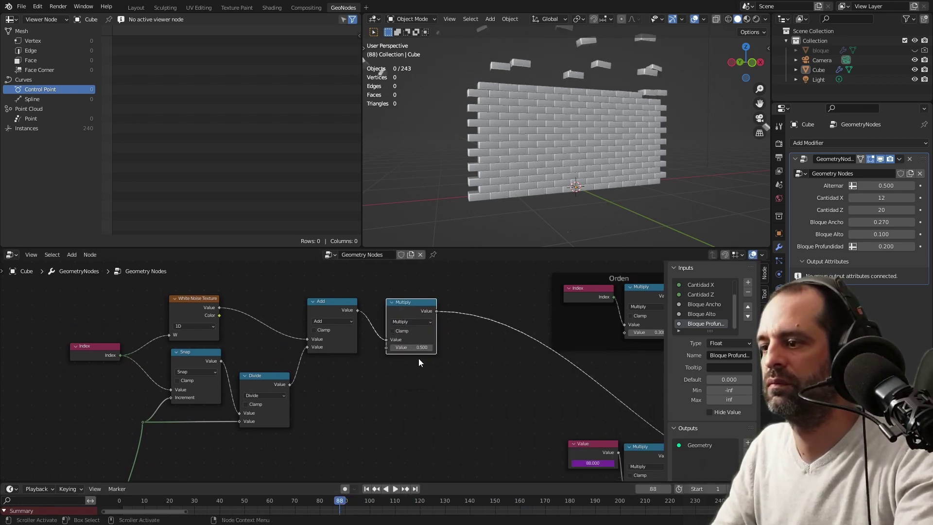
mouse_move(411, 347)
mouse_down()
mouse_move(455, 347)
mouse_move(438, 347)
mouse_up()
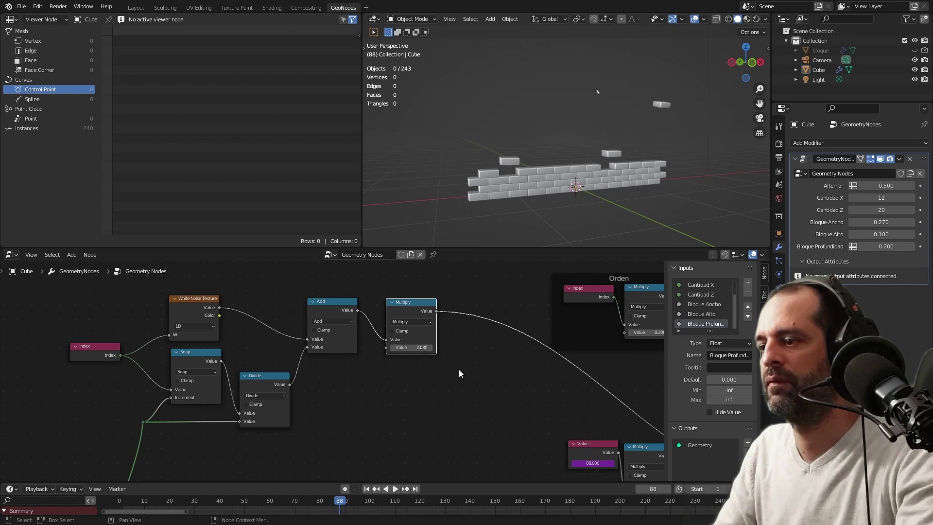
scroll(460, 375, down, 2)
scroll(455, 395, down, 2)
scroll(455, 395, up, 2)
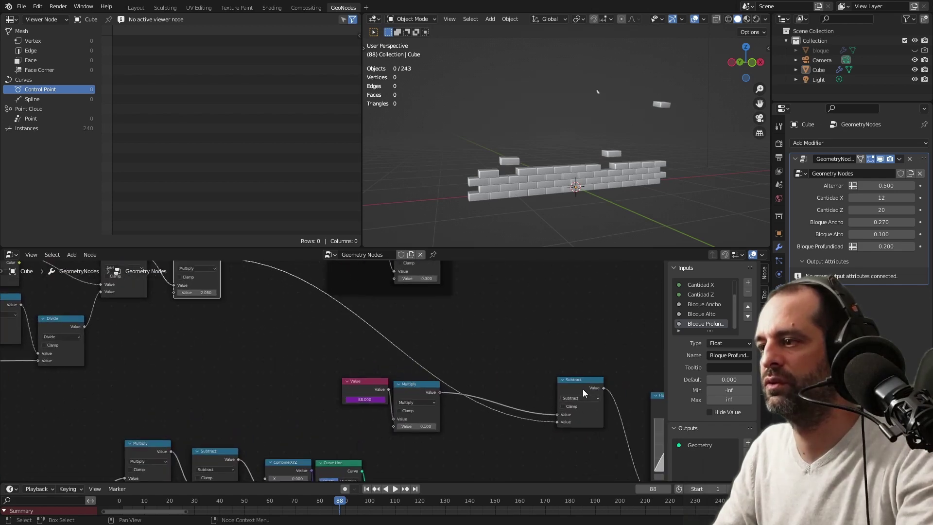
drag(582, 386, 555, 382)
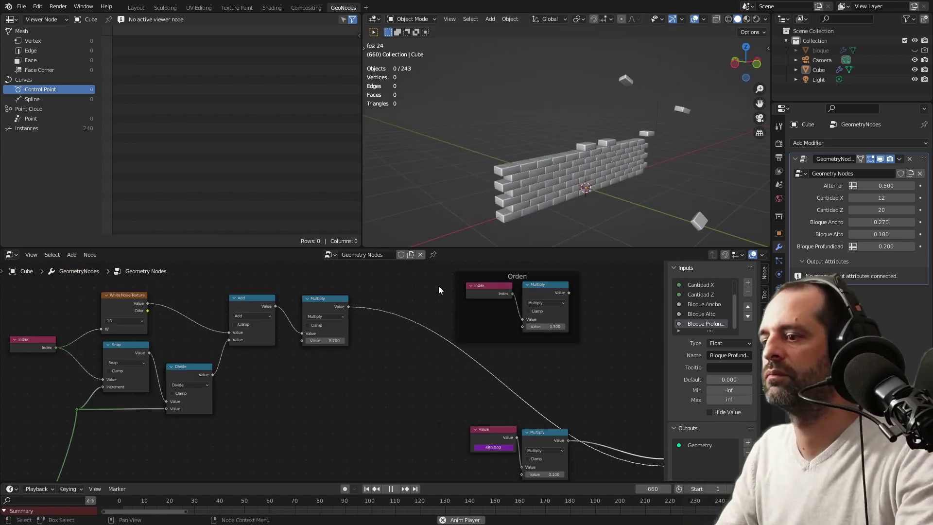
Step: Drag the Multiply factor lower during playback until every brick settles by frame 708
drag(334, 339, 312, 340)
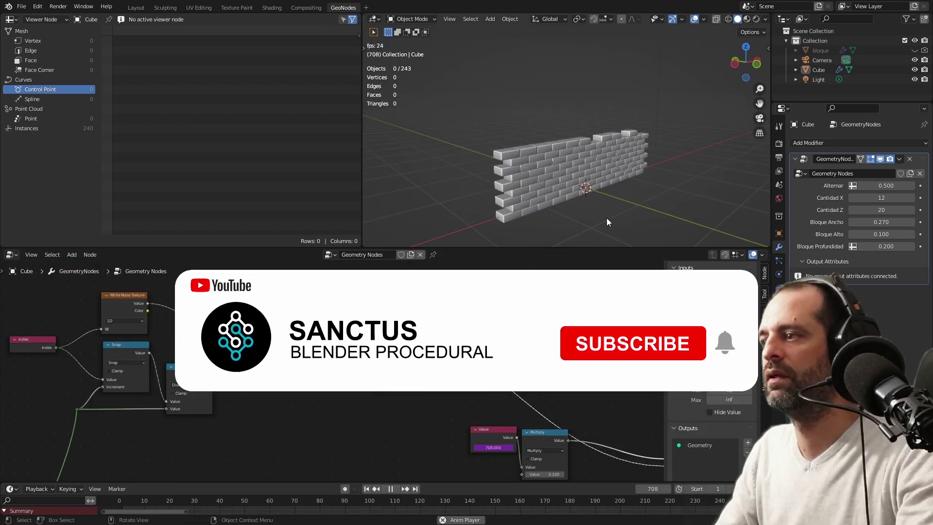